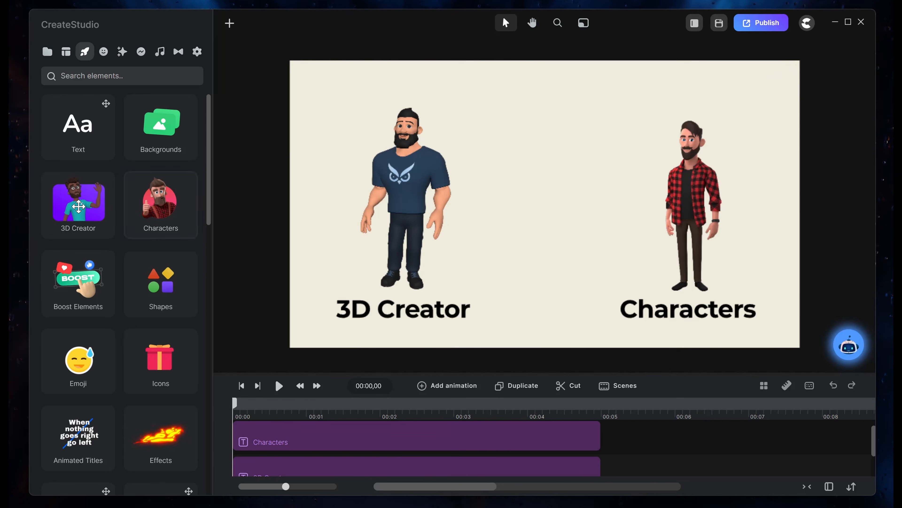
{"action": "left_click", "coordinate": [78, 214]}
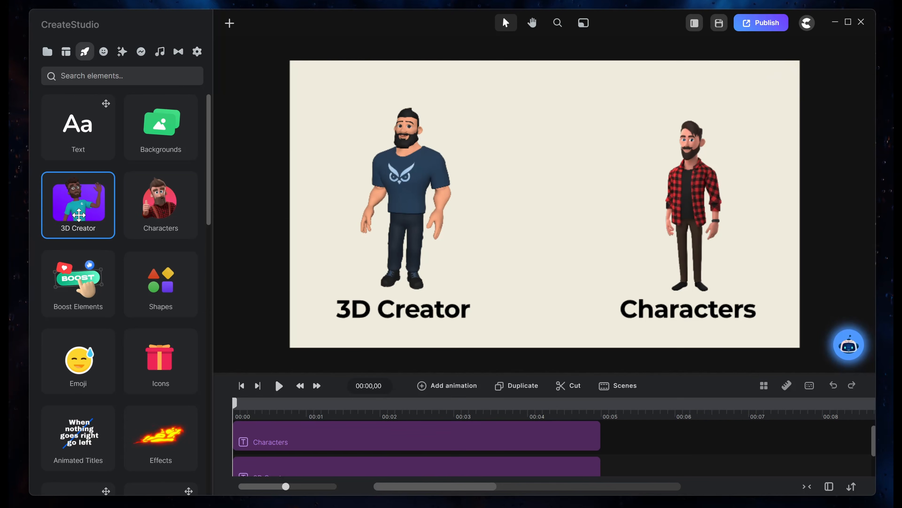
{"action": "left_click", "coordinate": [169, 222]}
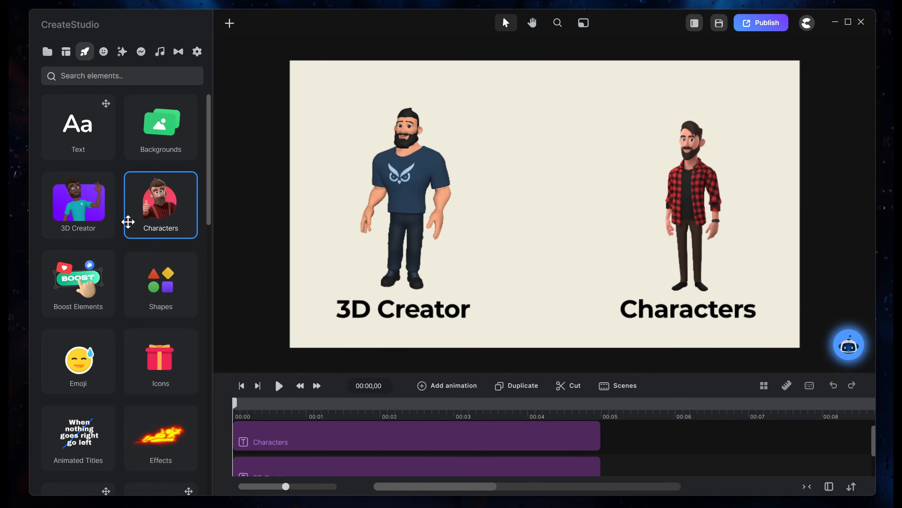
{"action": "left_click", "coordinate": [85, 213]}
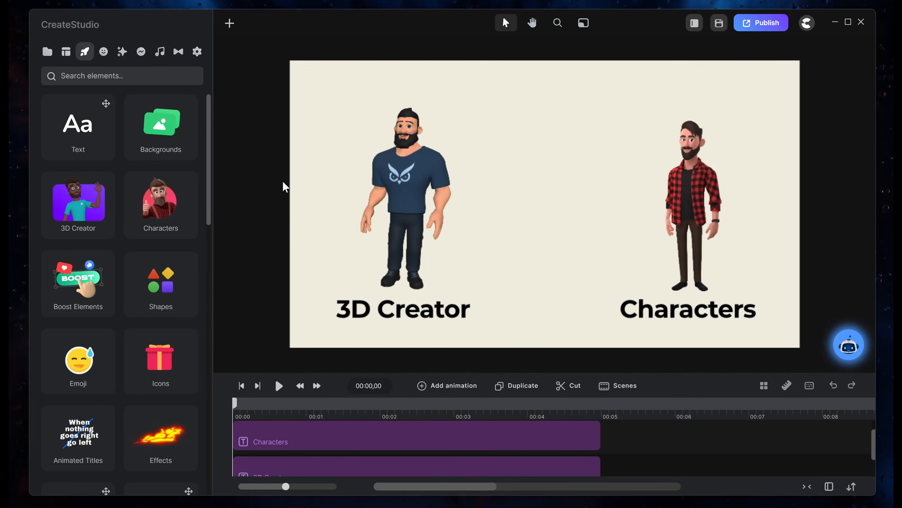
Examine the customization categories, colour settings and preset styles of the muscular 3D Creator character.
{"action": "left_click", "coordinate": [399, 192]}
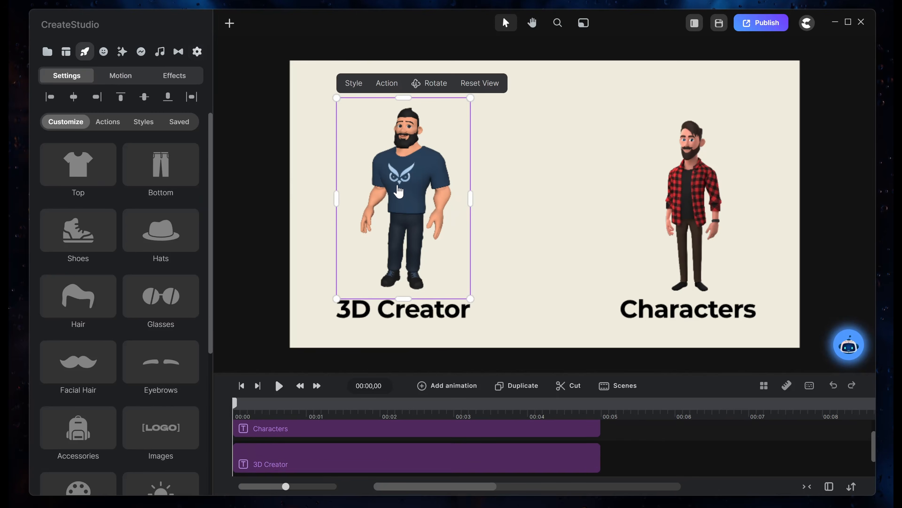
{"action": "scroll", "coordinate": [95, 302], "scroll_direction": "down", "scroll_amount": 3}
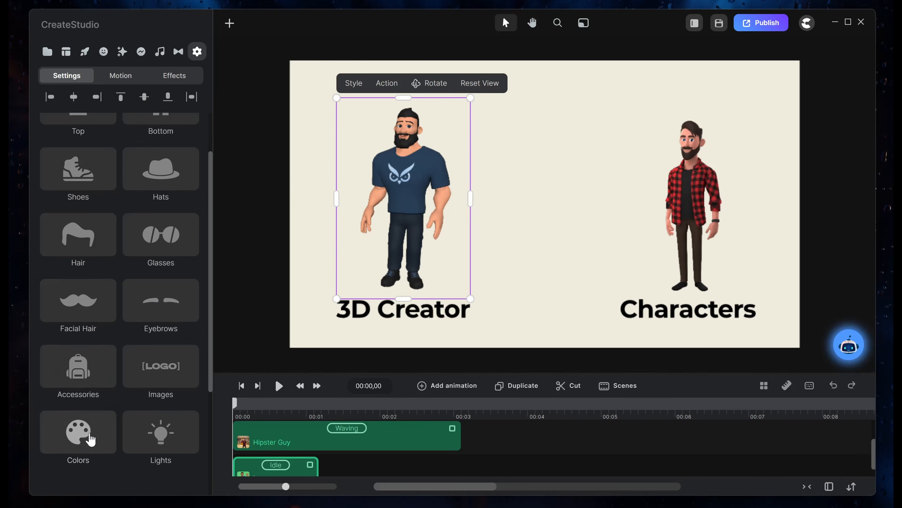
{"action": "left_click", "coordinate": [91, 438]}
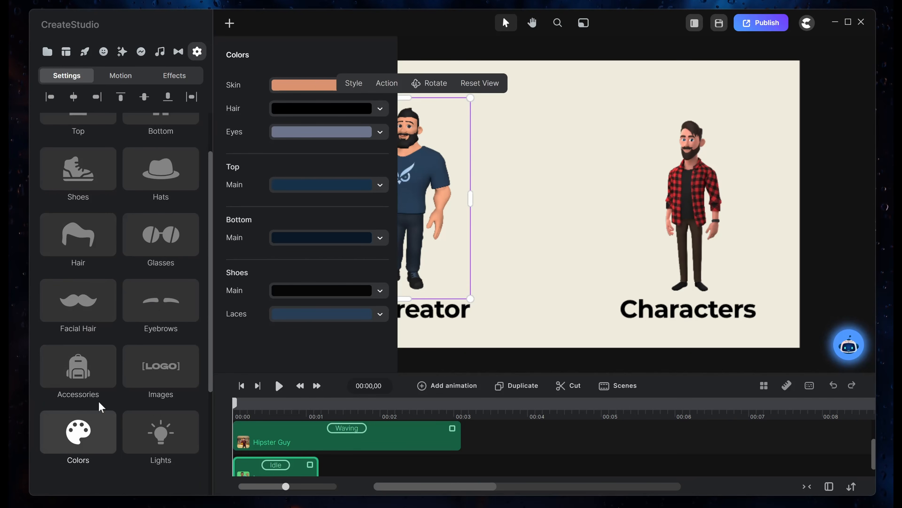
{"action": "scroll", "coordinate": [101, 405], "scroll_direction": "up", "scroll_amount": 3}
{"action": "left_click", "coordinate": [149, 126]}
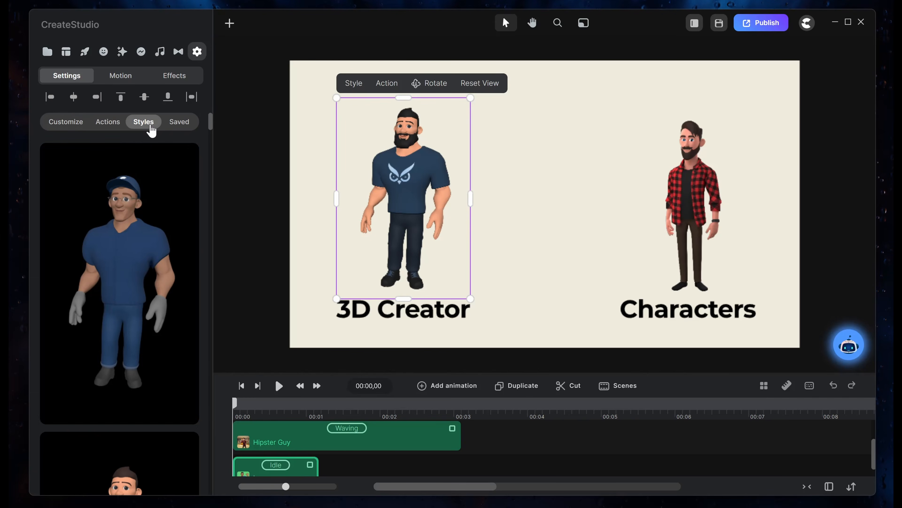
{"action": "scroll", "coordinate": [148, 215], "scroll_direction": "down", "scroll_amount": 6}
{"action": "scroll", "coordinate": [147, 224], "scroll_direction": "up", "scroll_amount": 6}
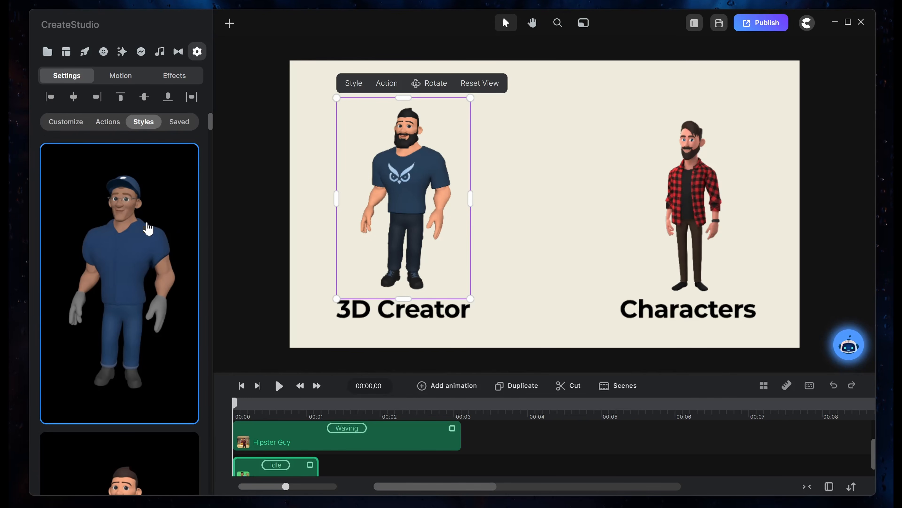
Look through the top, bottom, shoes and hats options for customizing the 3D Creator character.
{"action": "left_click", "coordinate": [65, 123]}
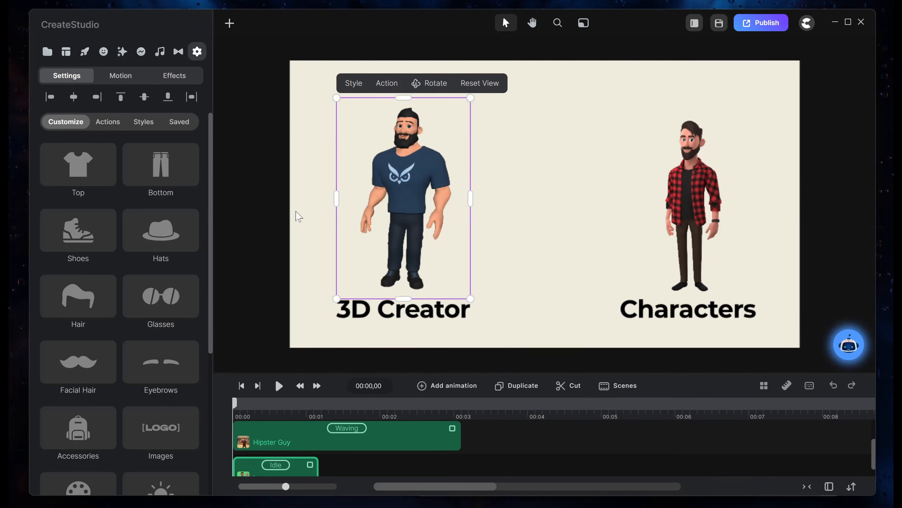
{"action": "left_click", "coordinate": [79, 172]}
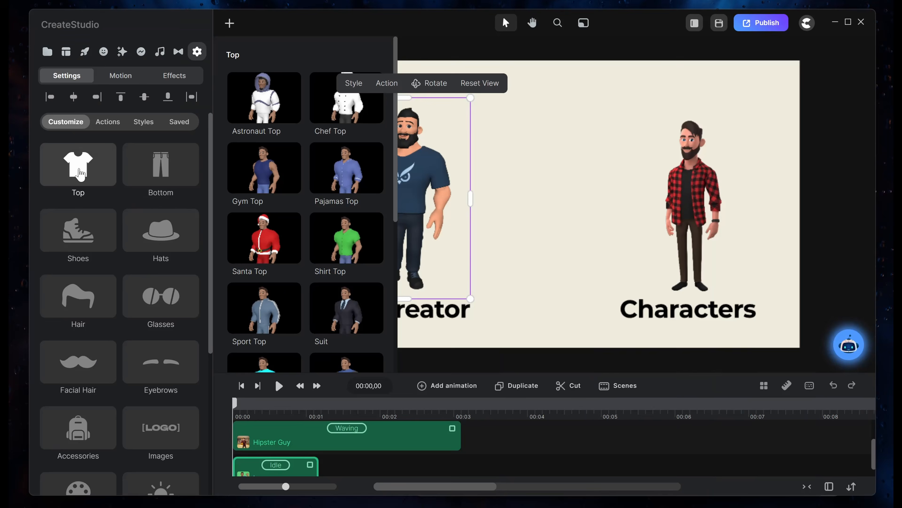
{"action": "left_click", "coordinate": [155, 179]}
{"action": "left_click", "coordinate": [90, 249]}
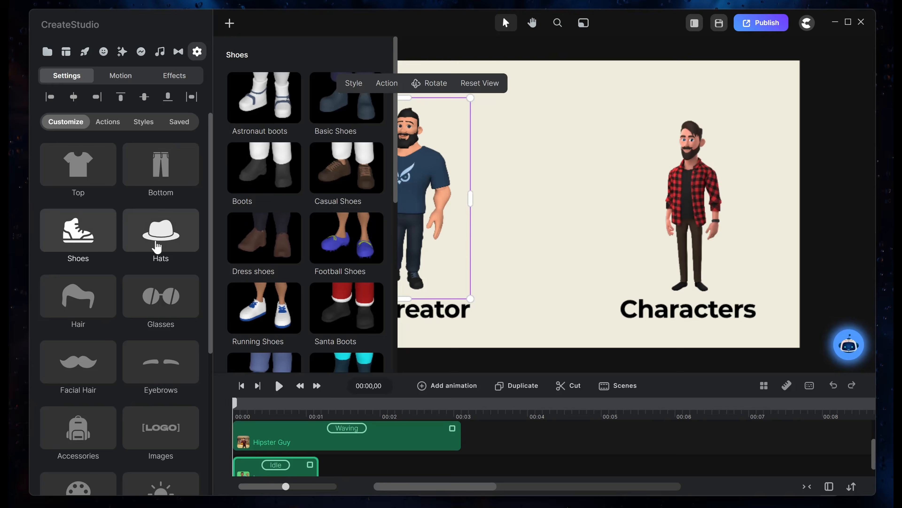
{"action": "left_click", "coordinate": [157, 246]}
{"action": "left_click", "coordinate": [120, 136]}
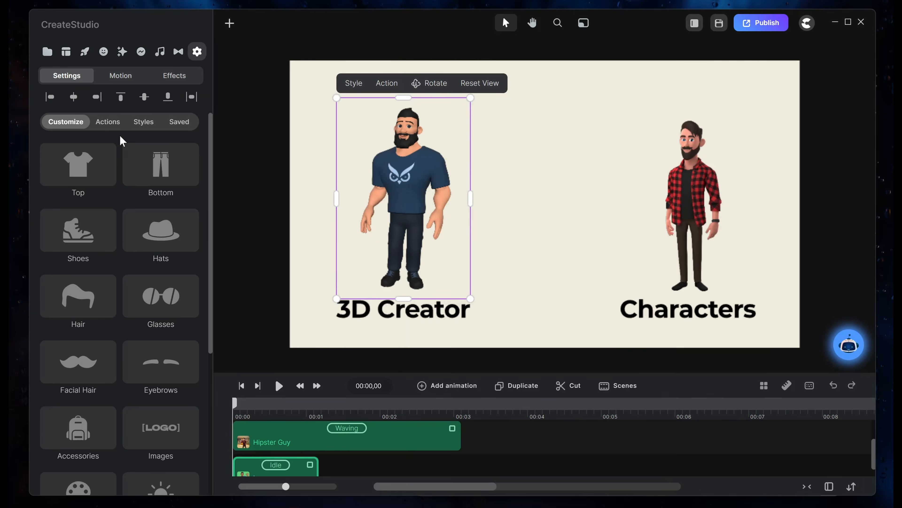
View the image replacement options of the 3D Creator character and the media available for its logo.
{"action": "left_click", "coordinate": [168, 438]}
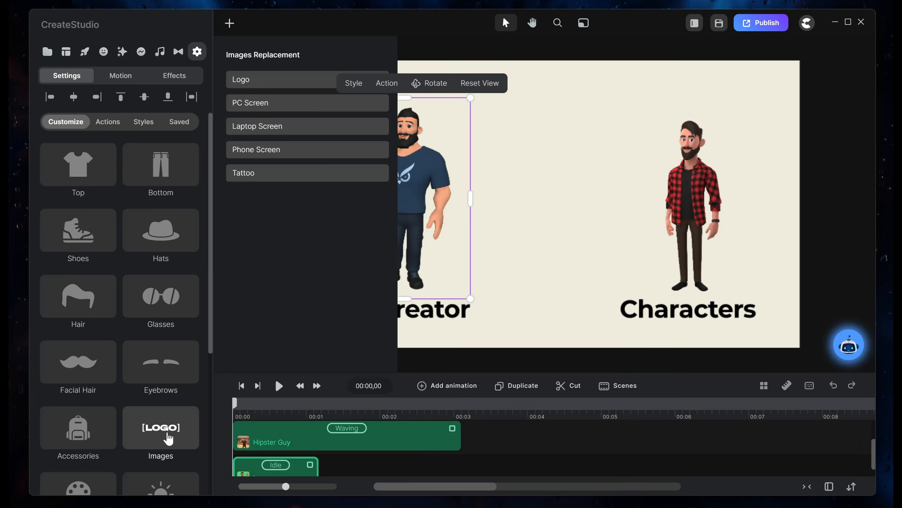
{"action": "left_click", "coordinate": [259, 83]}
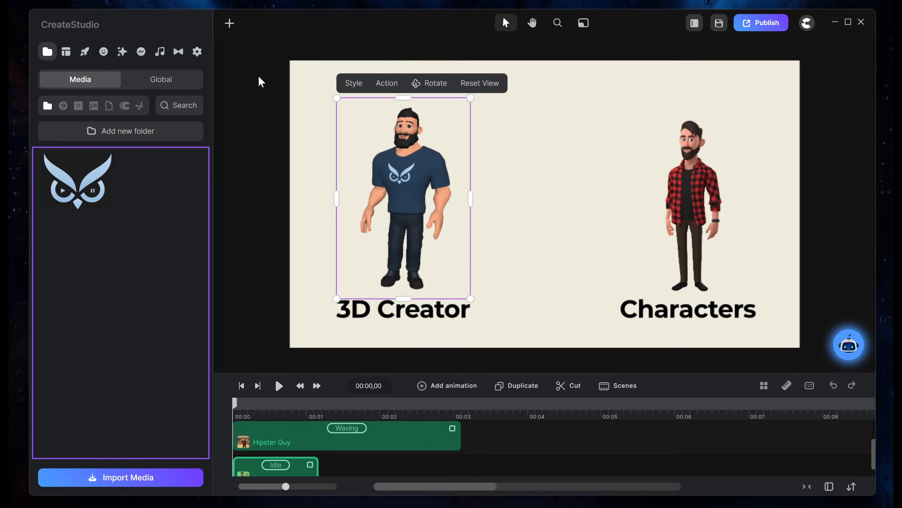
{"action": "left_click", "coordinate": [238, 193]}
{"action": "left_click", "coordinate": [396, 187]}
View the lip-sync options of the Audio 01 clip in the timeline.
{"action": "scroll", "coordinate": [508, 458], "scroll_direction": "up", "scroll_amount": 4}
{"action": "left_click", "coordinate": [635, 446]}
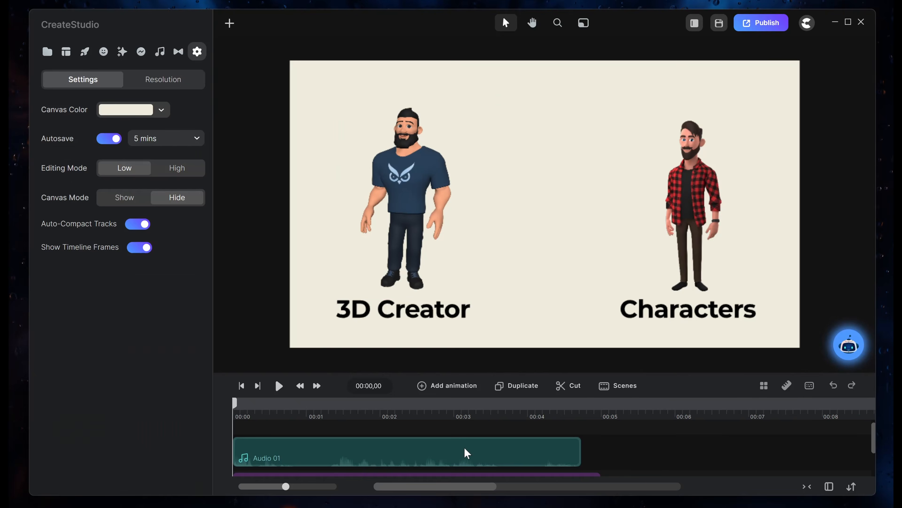
{"action": "right_click", "coordinate": [467, 452]}
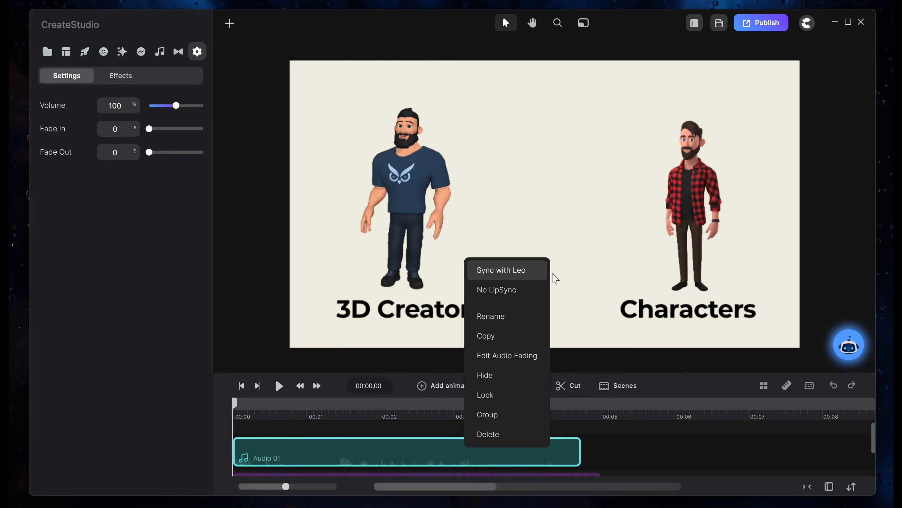
Rotate the 3D Creator character in 3D to a slightly different viewing angle.
{"action": "left_click", "coordinate": [411, 179]}
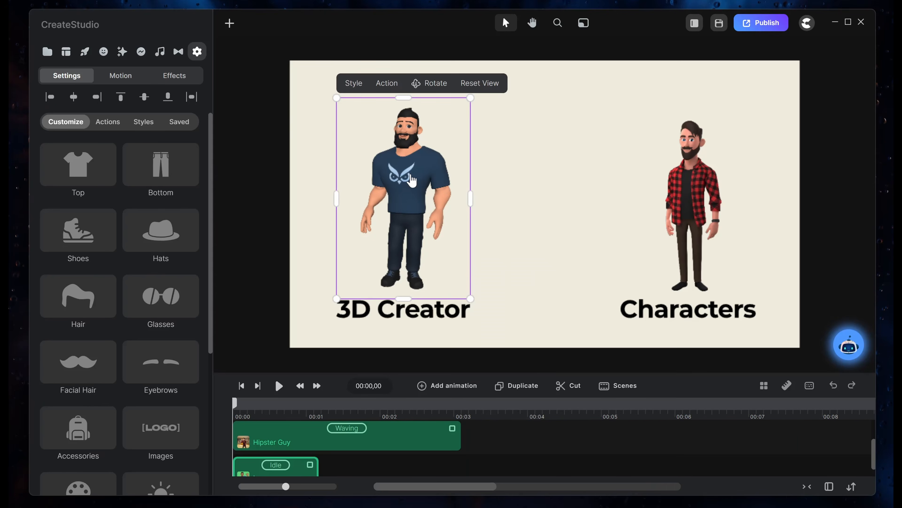
{"action": "left_click_drag", "start_coordinate": [441, 90], "coordinate": [742, 198]}
{"action": "left_click", "coordinate": [440, 87]}
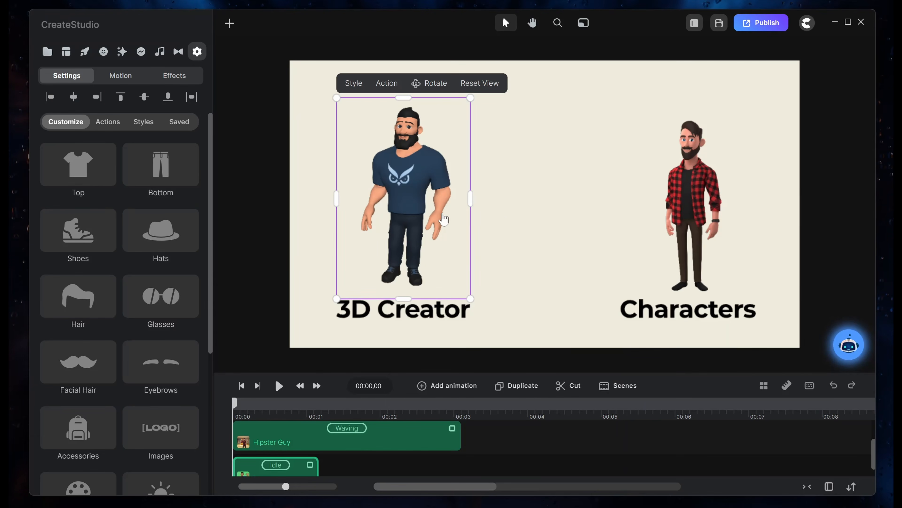
Browse the library of ready-made 3D characters and heads.
{"action": "left_click", "coordinate": [104, 51]}
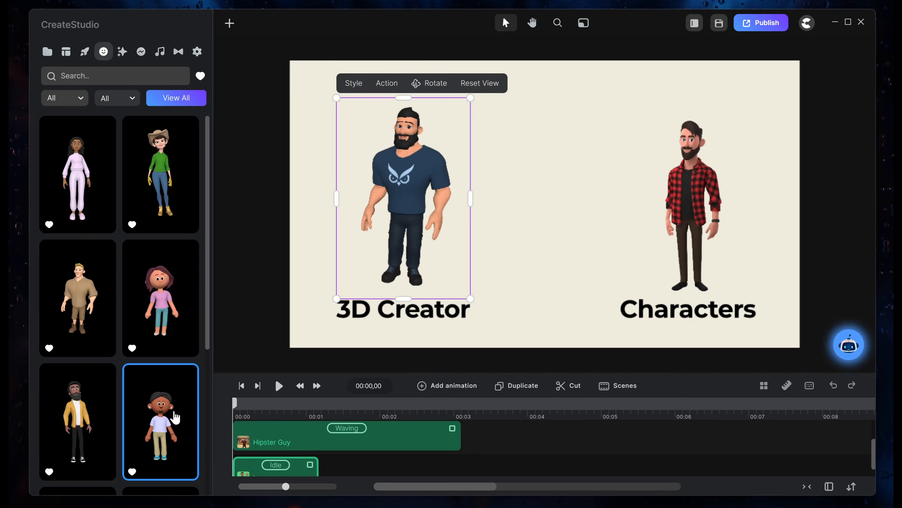
{"action": "scroll", "coordinate": [174, 418], "scroll_direction": "down", "scroll_amount": 4}
{"action": "scroll", "coordinate": [88, 375], "scroll_direction": "down", "scroll_amount": 2}
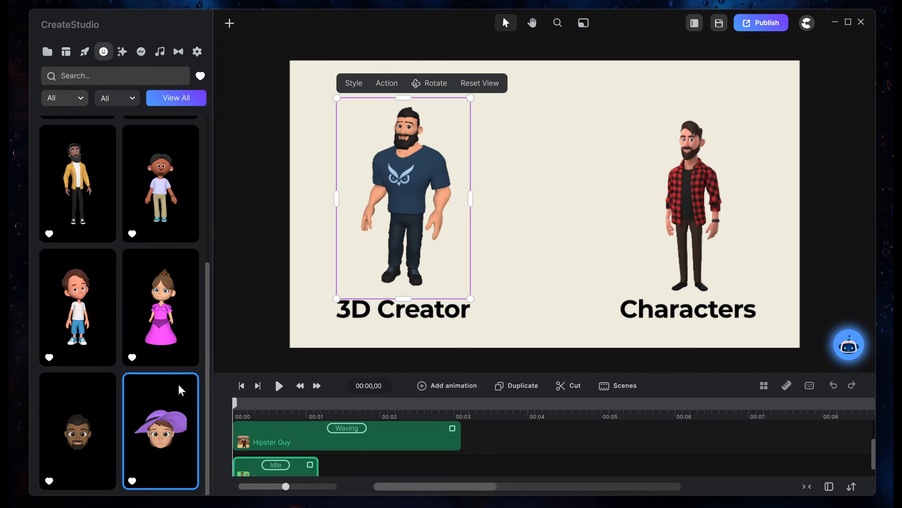
{"action": "scroll", "coordinate": [180, 388], "scroll_direction": "up", "scroll_amount": 6}
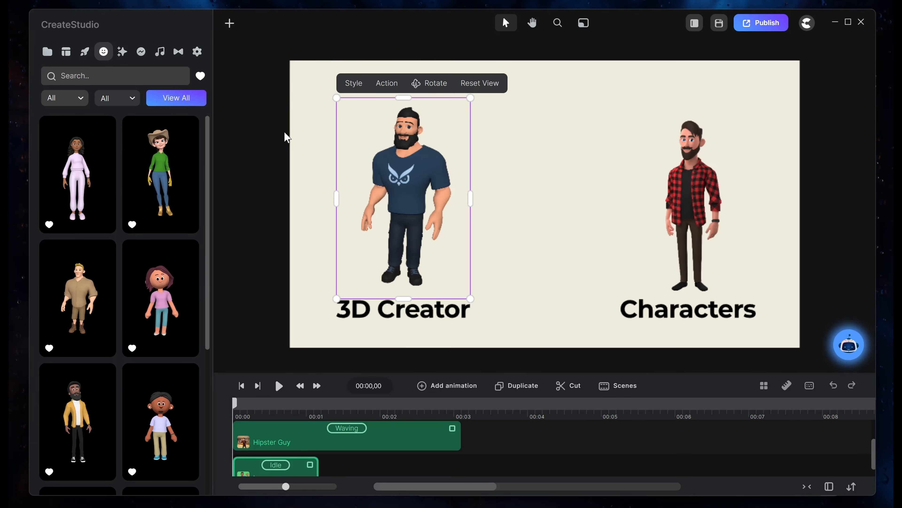
Filter the Characters elements by the 3D category and browse the available characters.
{"action": "left_click", "coordinate": [85, 52]}
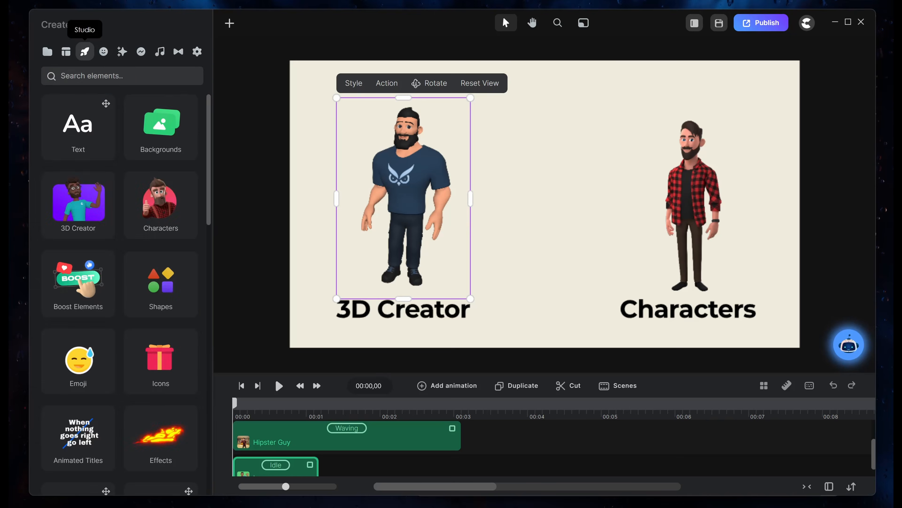
{"action": "left_click", "coordinate": [164, 231]}
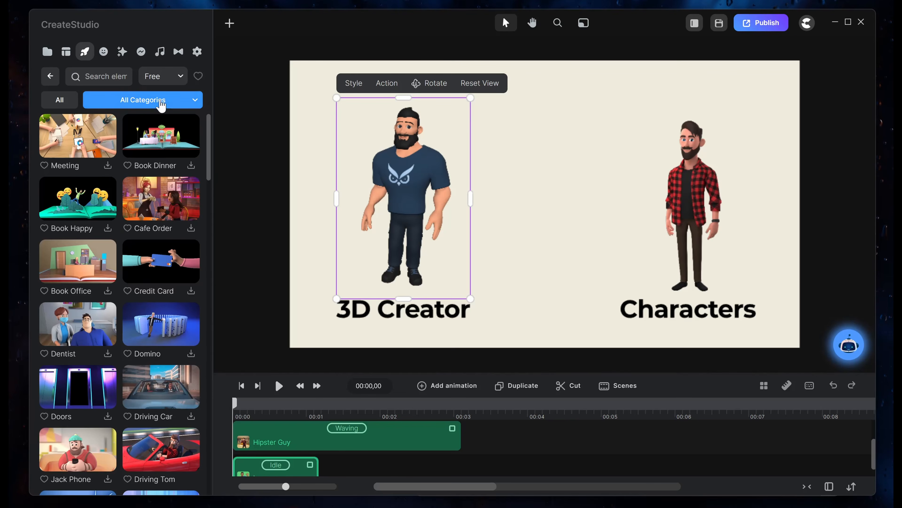
{"action": "left_click", "coordinate": [158, 101]}
{"action": "left_click", "coordinate": [149, 131]}
{"action": "scroll", "coordinate": [181, 188], "scroll_direction": "down", "scroll_amount": 10}
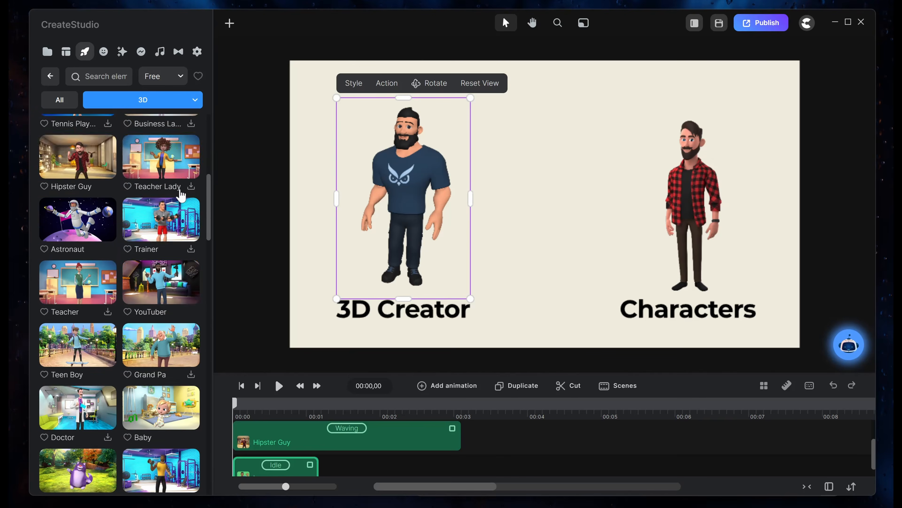
{"action": "scroll", "coordinate": [181, 193], "scroll_direction": "down", "scroll_amount": 1}
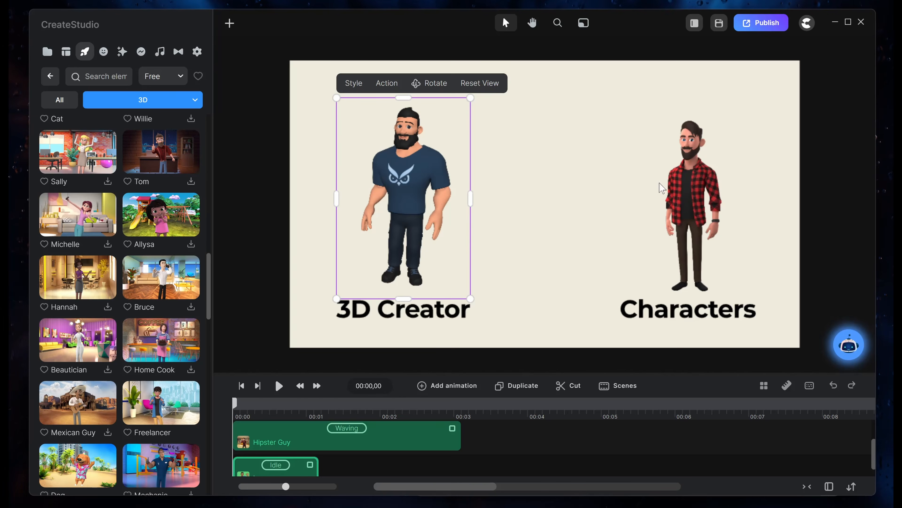
Review the list of alternative actions available for the Hipster Guy character's Waving action.
{"action": "left_click", "coordinate": [696, 206]}
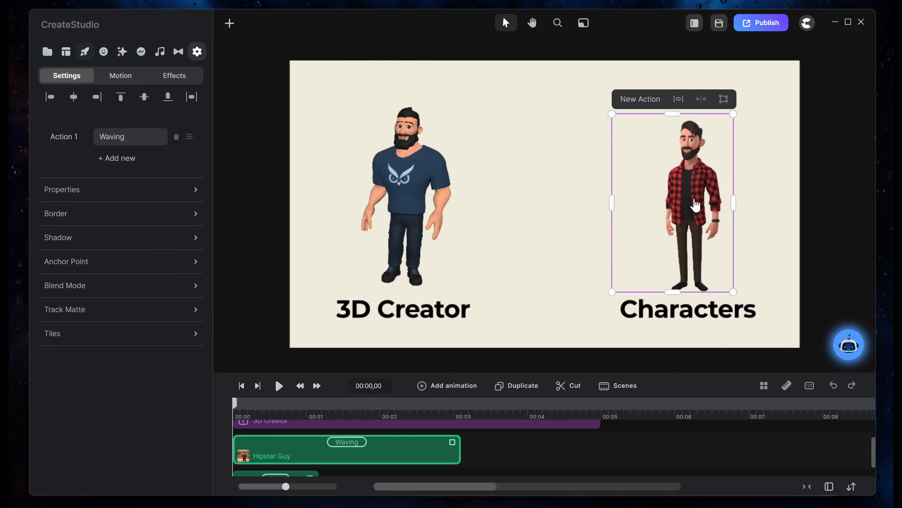
{"action": "left_click", "coordinate": [125, 143]}
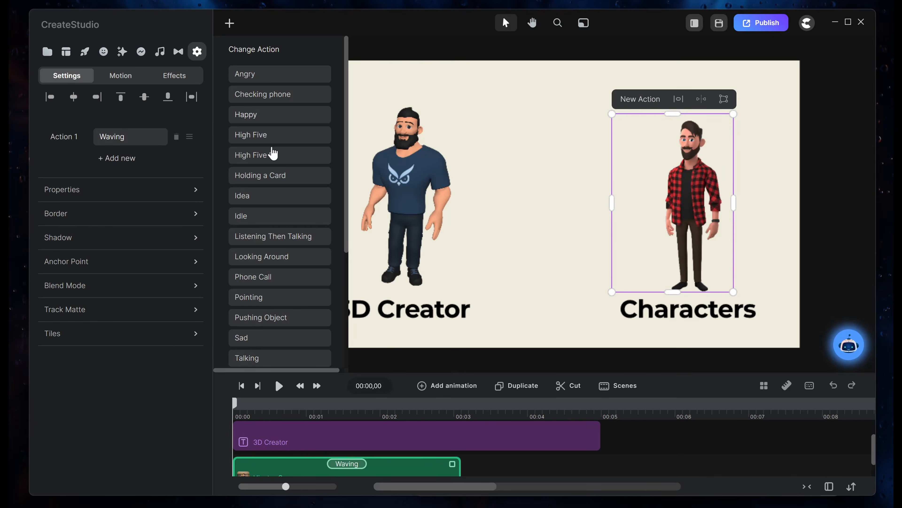
{"action": "scroll", "coordinate": [282, 195], "scroll_direction": "down", "scroll_amount": 5}
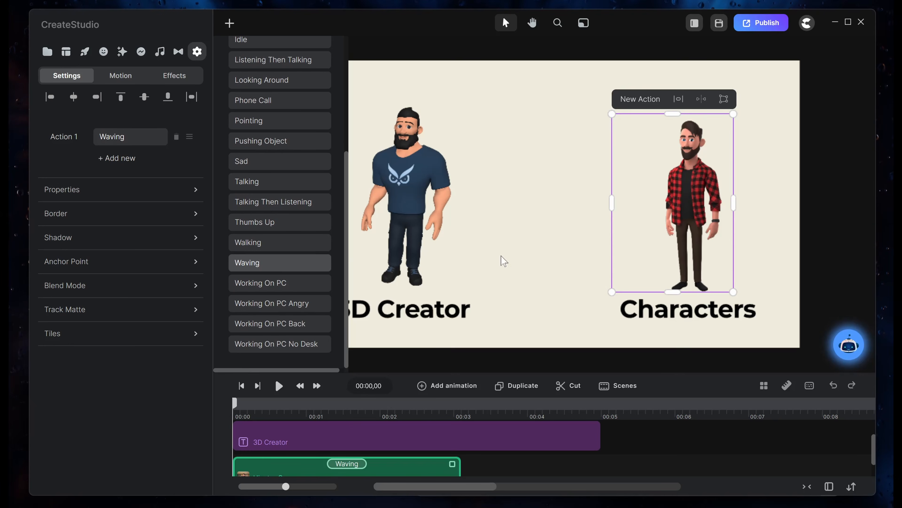
{"action": "left_click", "coordinate": [563, 164]}
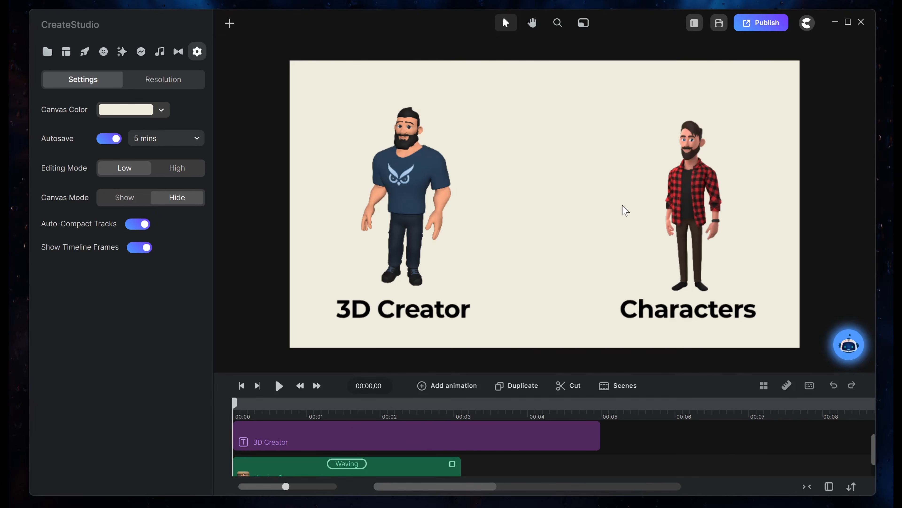
Filter the Characters elements by Doodle and place the Stick Man on the canvas between the two existing characters.
{"action": "left_click", "coordinate": [699, 174]}
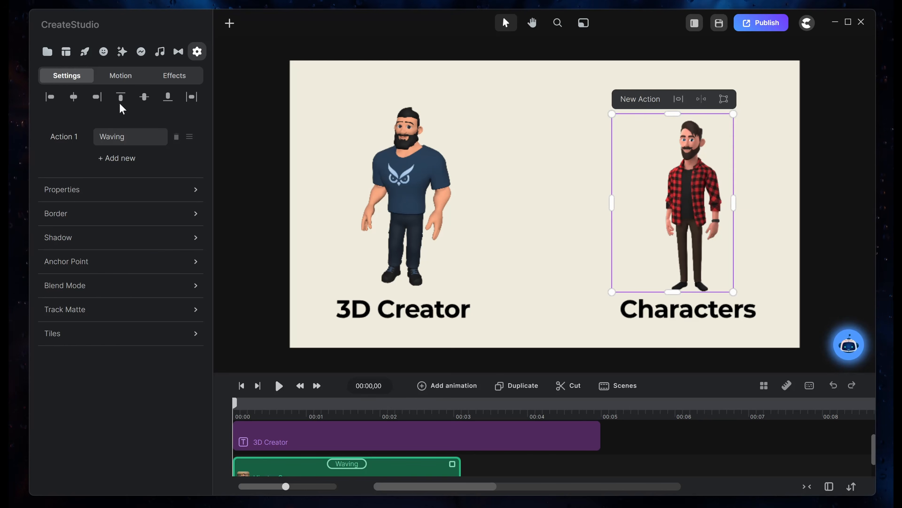
{"action": "left_click", "coordinate": [89, 52]}
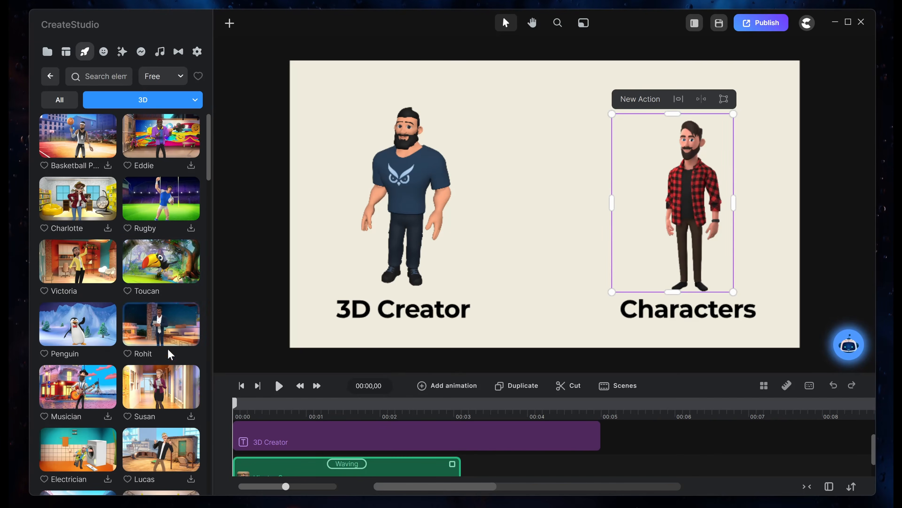
{"action": "left_click", "coordinate": [194, 101]}
{"action": "left_click", "coordinate": [115, 281]}
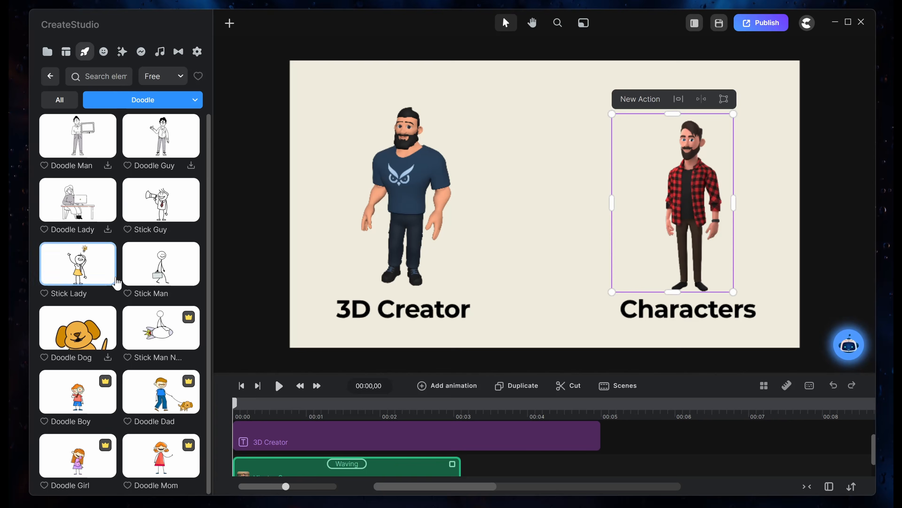
{"action": "left_click_drag", "start_coordinate": [161, 265], "coordinate": [544, 213]}
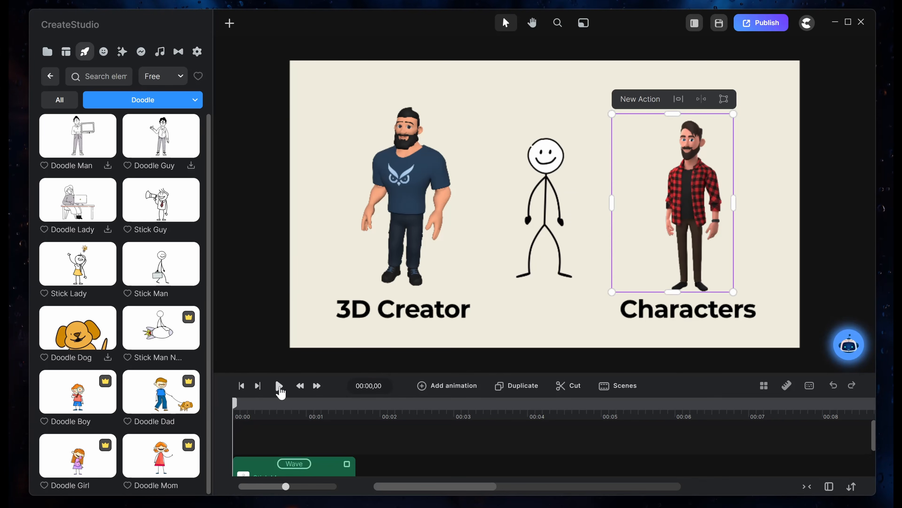
Preview the character animations briefly and return the playhead to the start of the timeline.
{"action": "left_click", "coordinate": [280, 385]}
{"action": "left_click", "coordinate": [280, 385]}
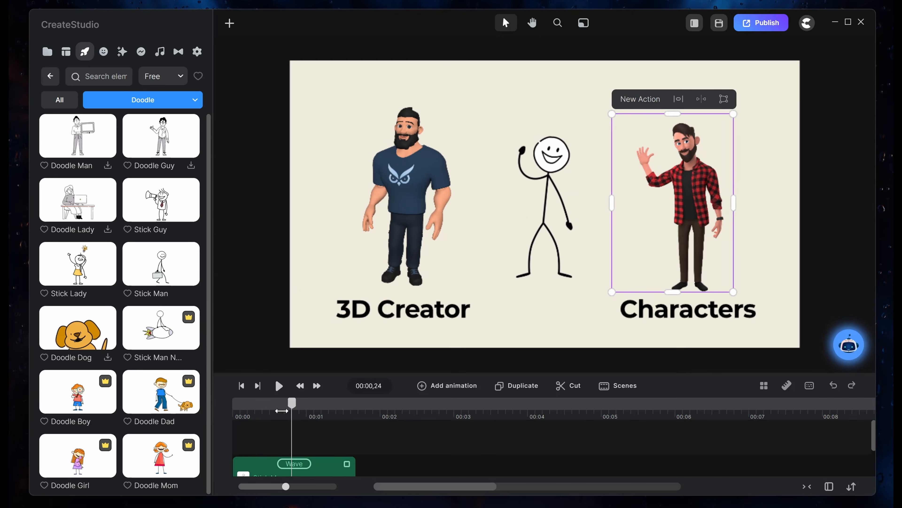
{"action": "left_click_drag", "start_coordinate": [268, 411], "coordinate": [148, 423]}
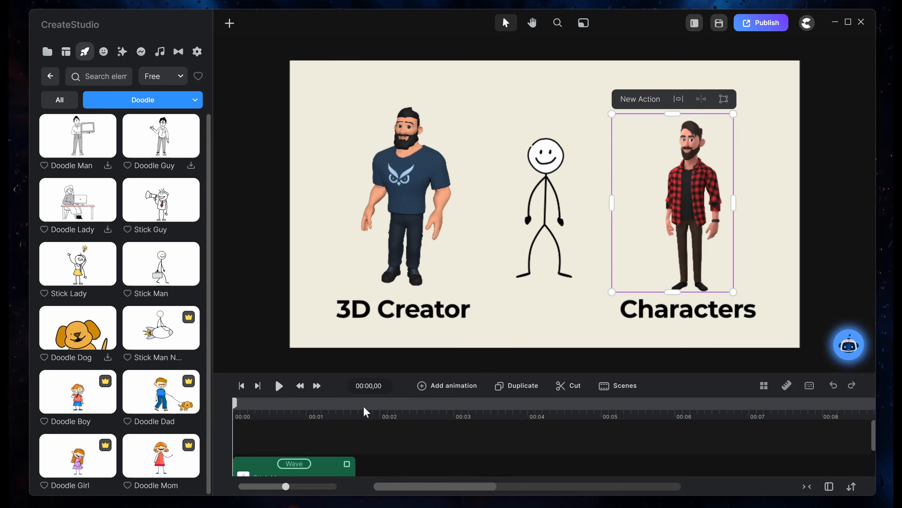
Review the list of actions that can be added to the 3D Creator character.
{"action": "left_click", "coordinate": [534, 317]}
{"action": "left_click", "coordinate": [395, 154]}
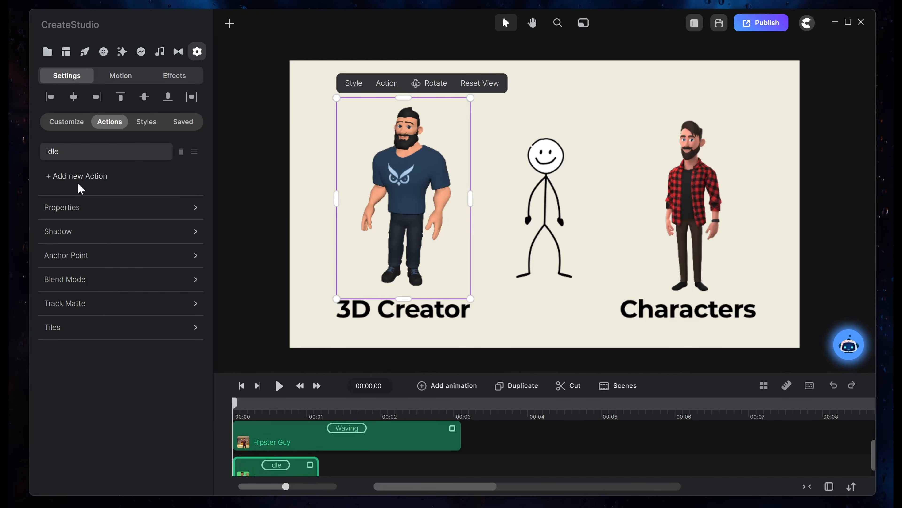
{"action": "left_click", "coordinate": [78, 176]}
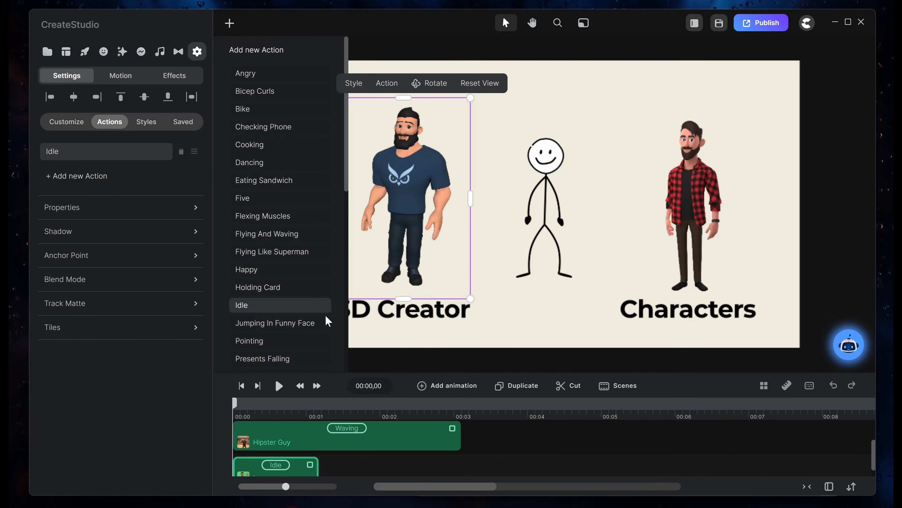
{"action": "left_click", "coordinate": [536, 105]}
Delete the Stick Man, the Hipster Guy and the Characters title, and enlarge the timeline area with the whole canvas in view.
{"action": "left_click_drag", "start_coordinate": [519, 95], "coordinate": [768, 329]}
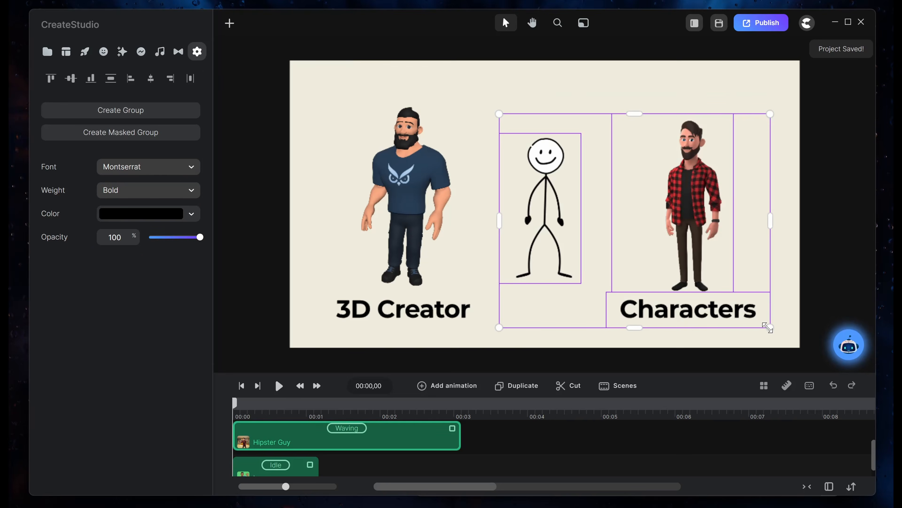
{"action": "key", "text": "Delete"}
{"action": "left_click_drag", "start_coordinate": [671, 372], "coordinate": [680, 303]}
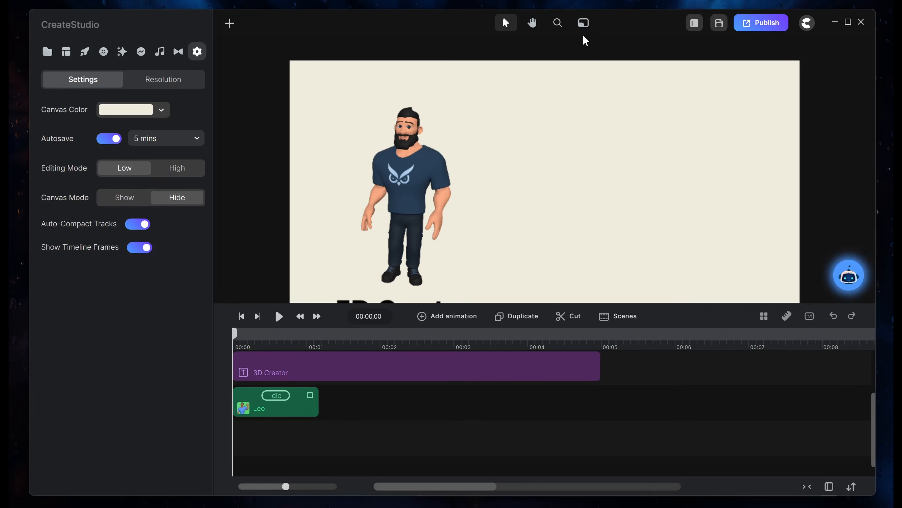
{"action": "left_click", "coordinate": [558, 23]}
{"action": "left_click", "coordinate": [528, 136]}
{"action": "left_click", "coordinate": [577, 219]}
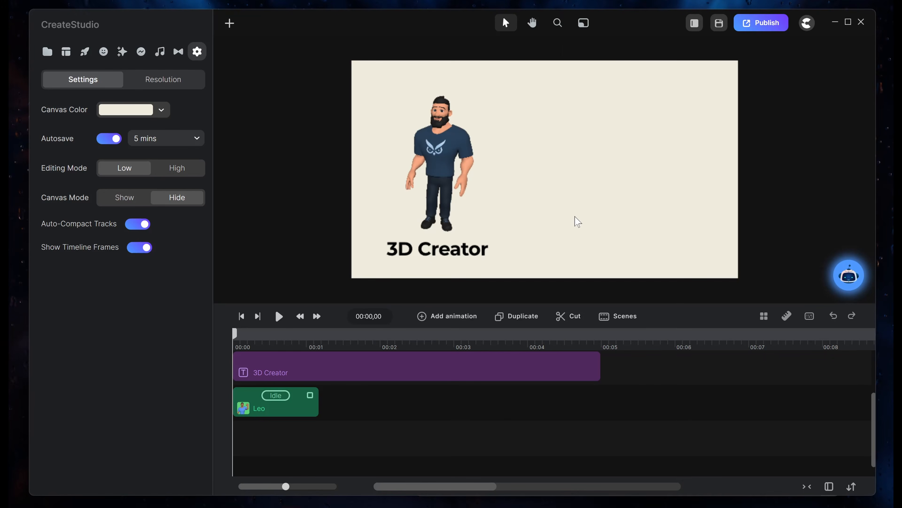
Change the Leo character's Idle action to Wave.
{"action": "left_click", "coordinate": [442, 154]}
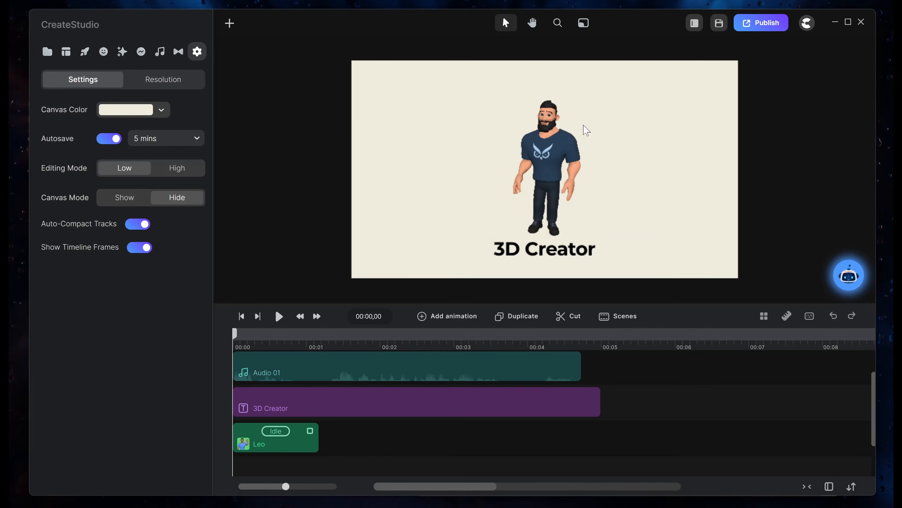
{"action": "left_click", "coordinate": [555, 156]}
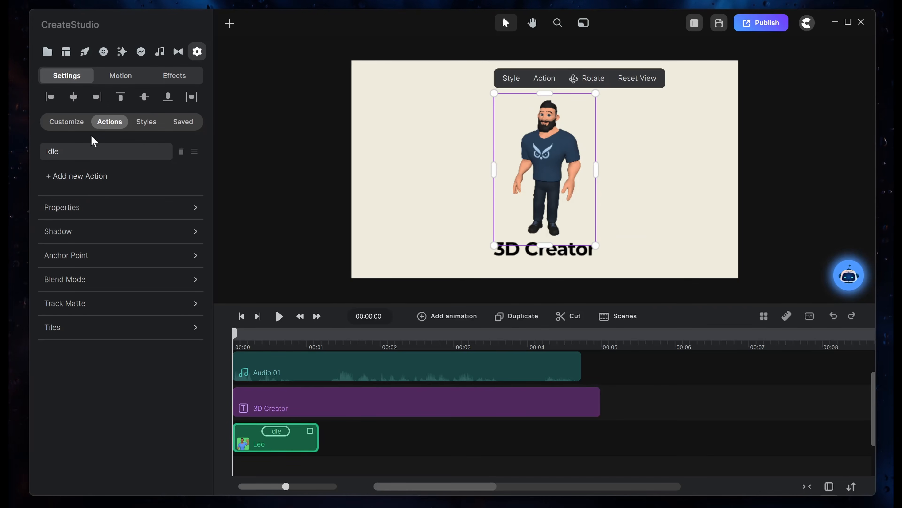
{"action": "left_click", "coordinate": [97, 157]}
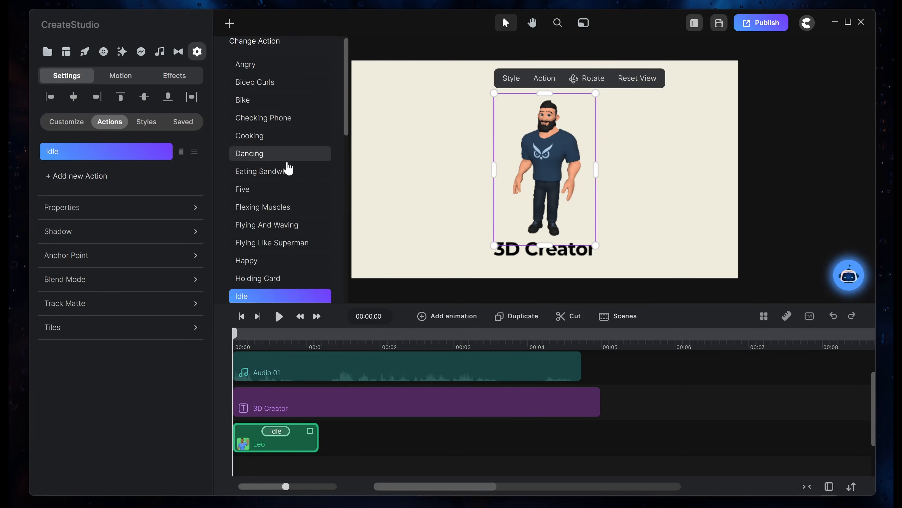
{"action": "scroll", "coordinate": [288, 166], "scroll_direction": "down", "scroll_amount": 10}
{"action": "scroll", "coordinate": [288, 168], "scroll_direction": "down", "scroll_amount": 2}
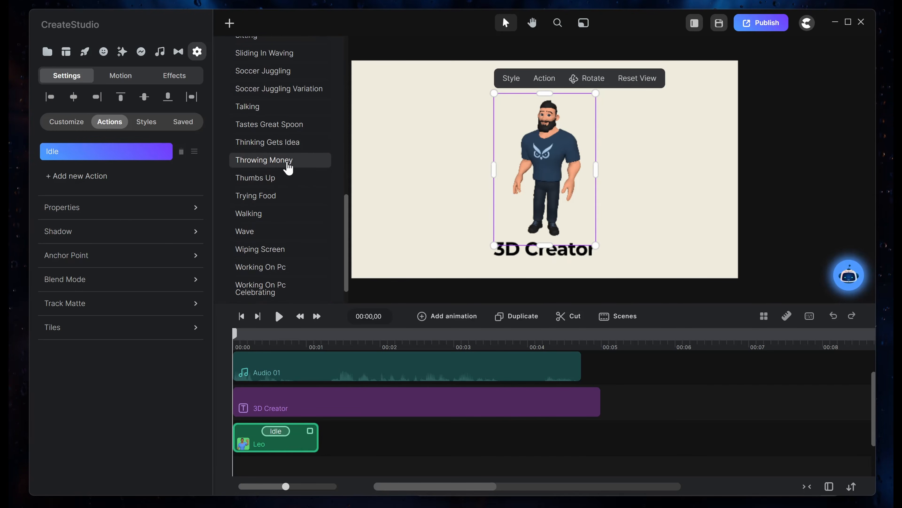
{"action": "left_click", "coordinate": [260, 235]}
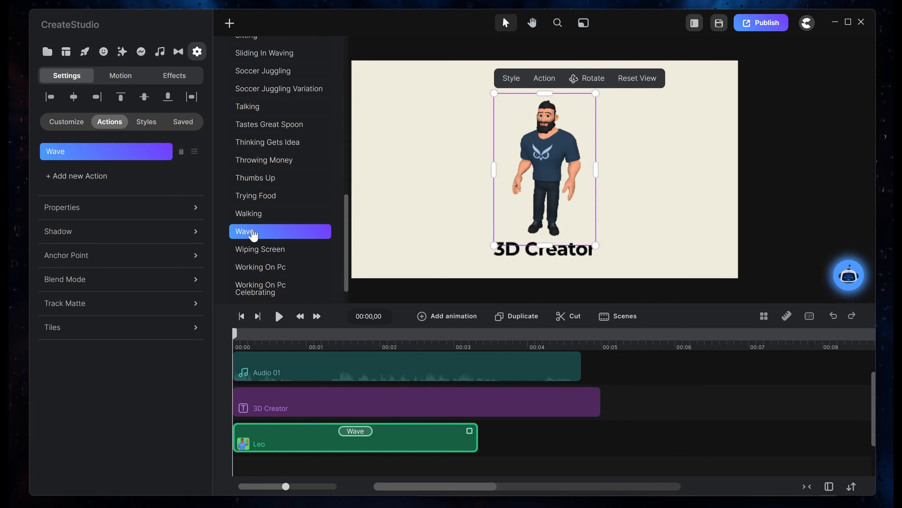
Add a Talking action after Leo's Wave action and preview the sequence.
{"action": "left_click", "coordinate": [66, 177]}
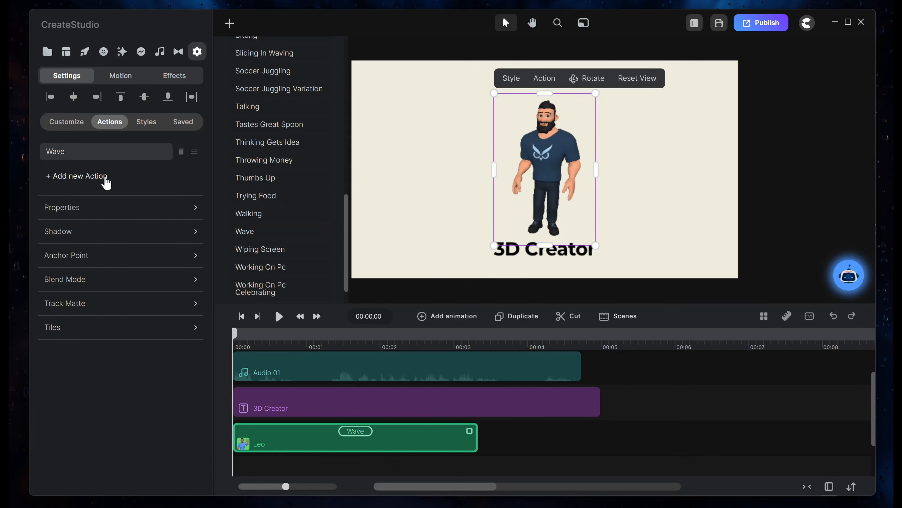
{"action": "left_click", "coordinate": [276, 106]}
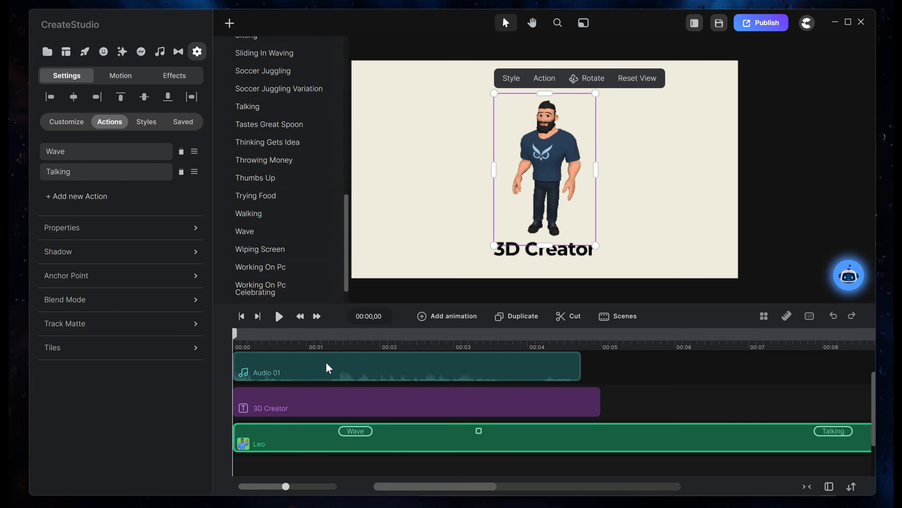
{"action": "left_click", "coordinate": [279, 316]}
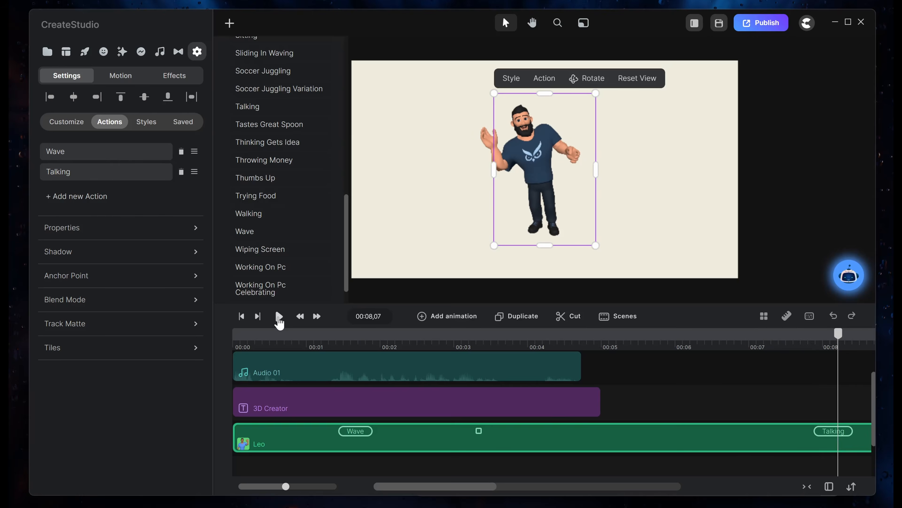
Examine the Talking action's settings on the timeline, including the available facial expressions.
{"action": "left_click_drag", "start_coordinate": [460, 490], "coordinate": [479, 491]}
{"action": "left_click", "coordinate": [444, 431]}
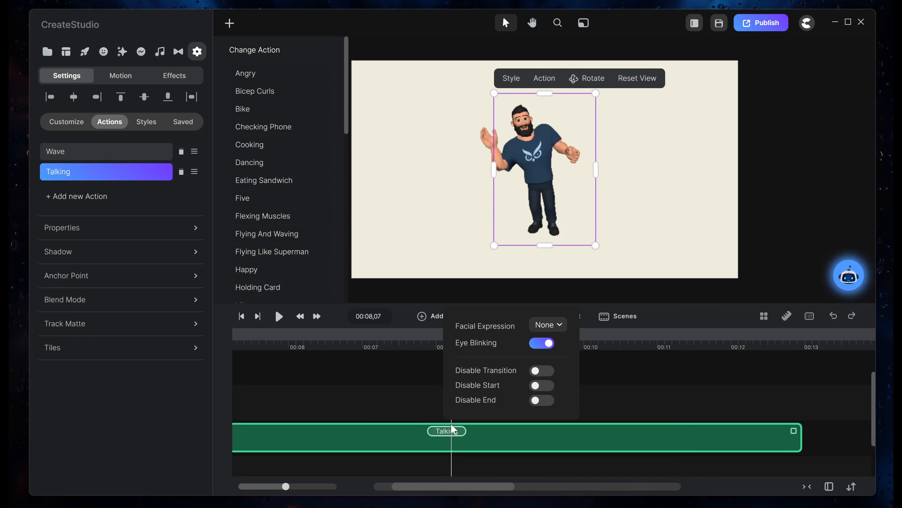
{"action": "left_click", "coordinate": [549, 327]}
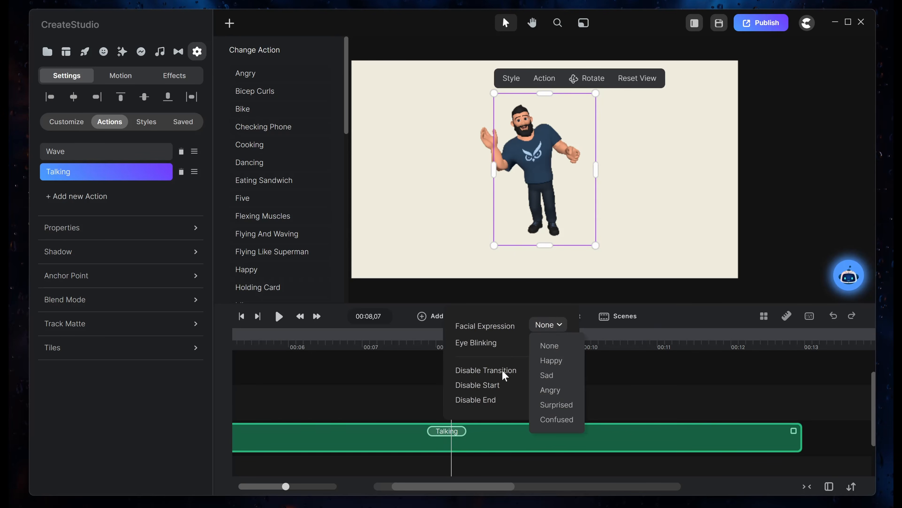
{"action": "left_click", "coordinate": [504, 354]}
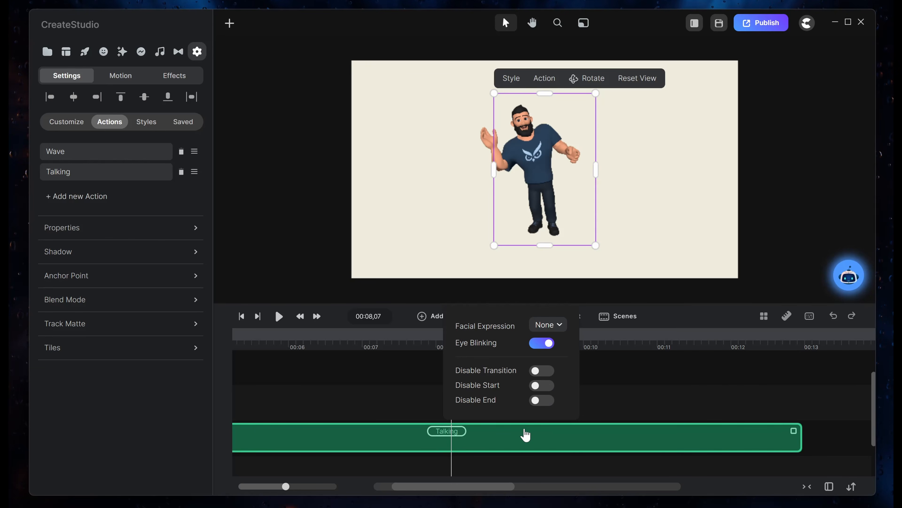
{"action": "left_click", "coordinate": [598, 393]}
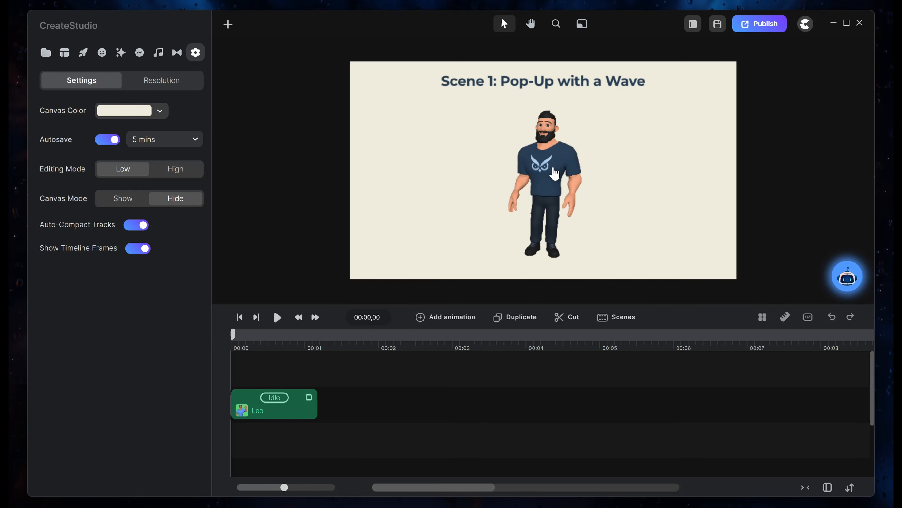
Enlarge Leo in the canvas's lower-right corner, cropped below the waist, and apply the Top position preset as the In motion.
{"action": "left_click", "coordinate": [547, 173]}
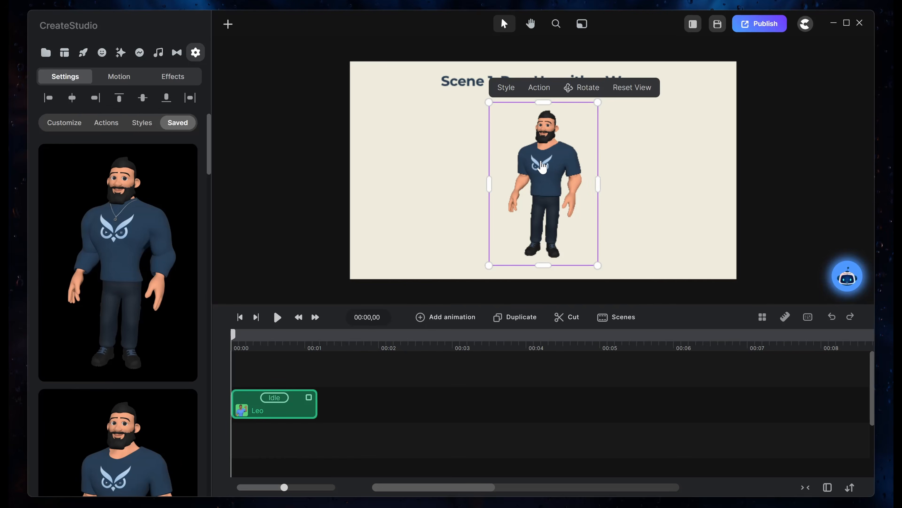
{"action": "left_click_drag", "start_coordinate": [547, 172], "coordinate": [654, 229]}
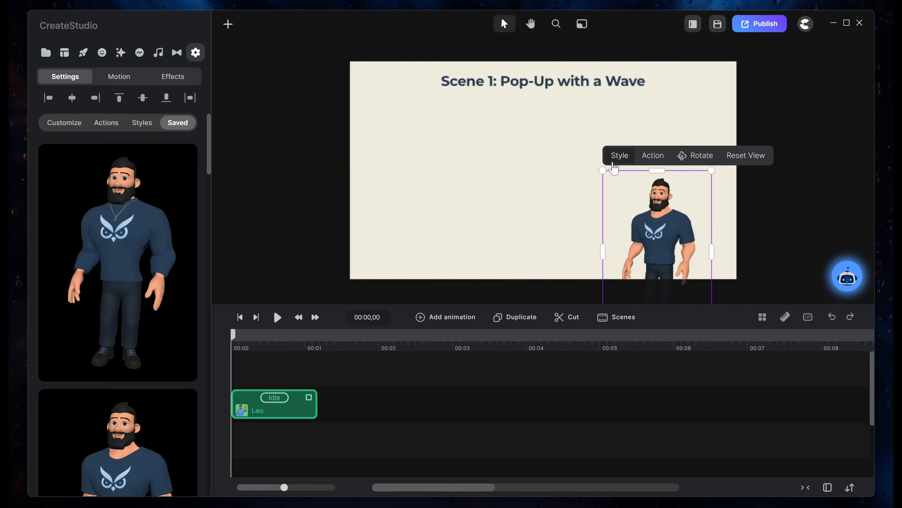
{"action": "left_click_drag", "start_coordinate": [603, 169], "coordinate": [510, 145]}
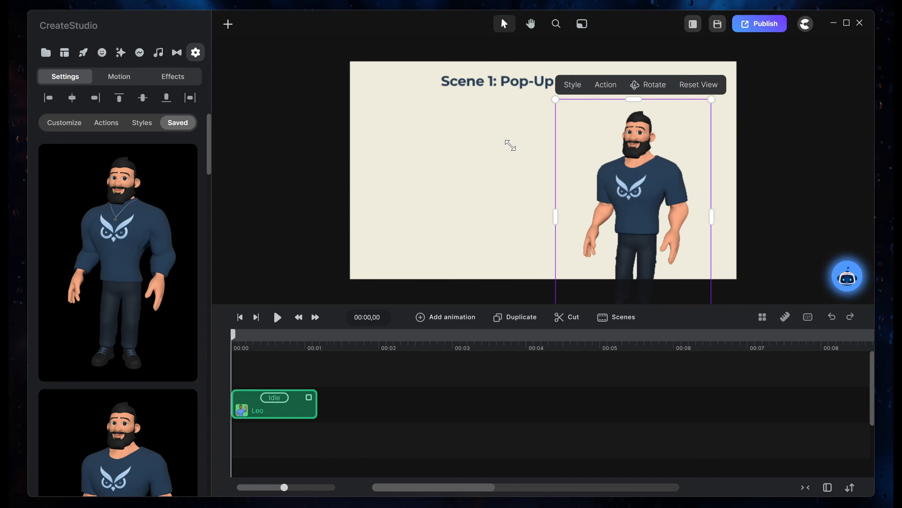
{"action": "left_click_drag", "start_coordinate": [628, 196], "coordinate": [634, 235]}
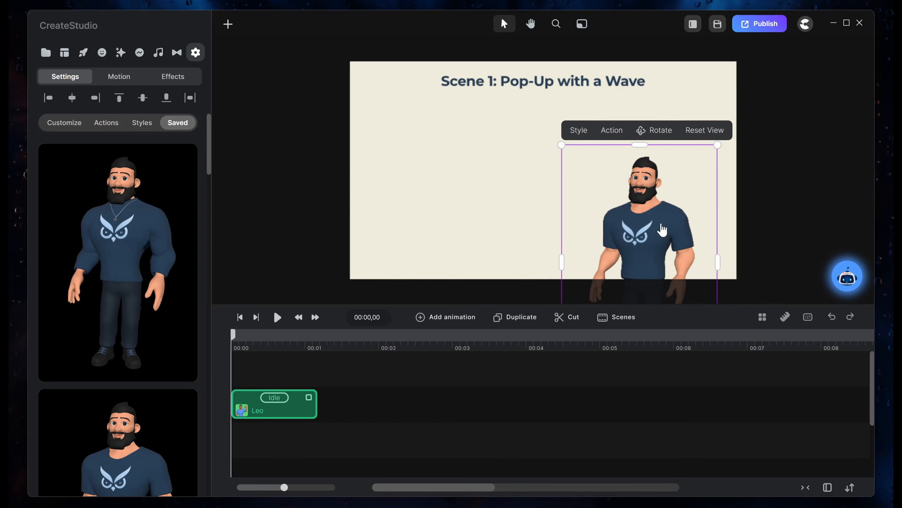
{"action": "left_click", "coordinate": [122, 81]}
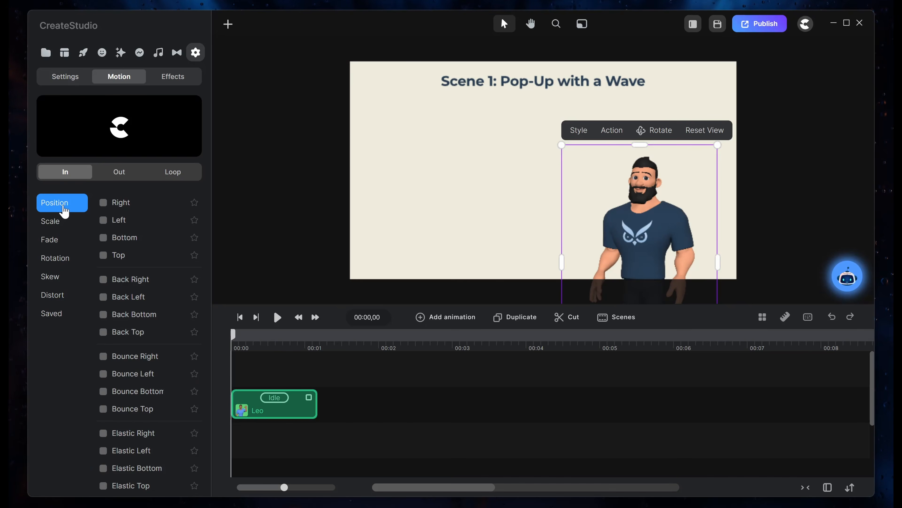
{"action": "left_click", "coordinate": [107, 262]}
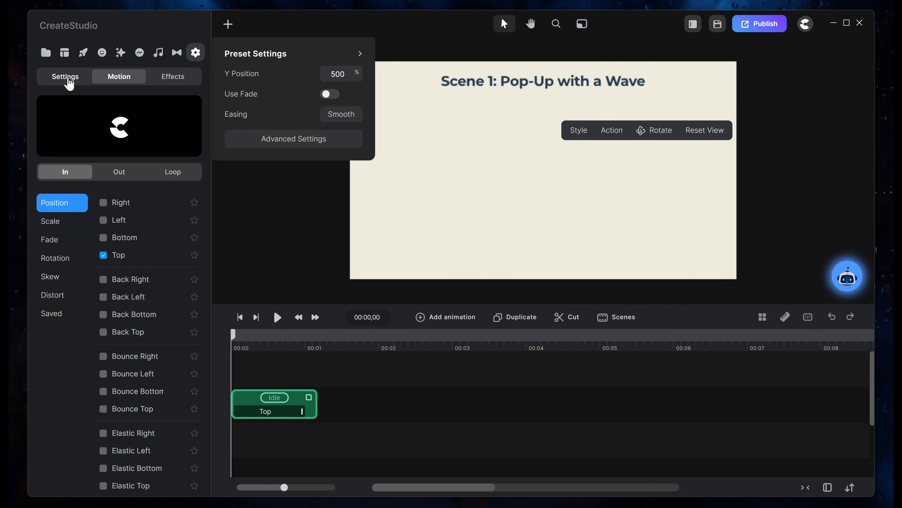
Change Leo's Idle action to Wave in Scene 1 and preview the pop-up animation.
{"action": "left_click", "coordinate": [66, 77]}
{"action": "left_click", "coordinate": [101, 124]}
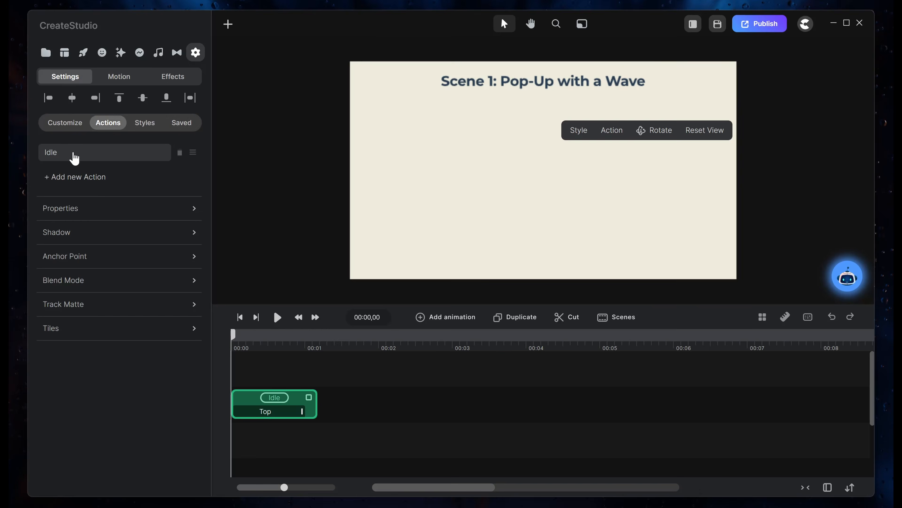
{"action": "left_click", "coordinate": [72, 155]}
{"action": "scroll", "coordinate": [264, 187], "scroll_direction": "down", "scroll_amount": 10}
{"action": "scroll", "coordinate": [264, 213], "scroll_direction": "down", "scroll_amount": 3}
{"action": "left_click", "coordinate": [262, 233]}
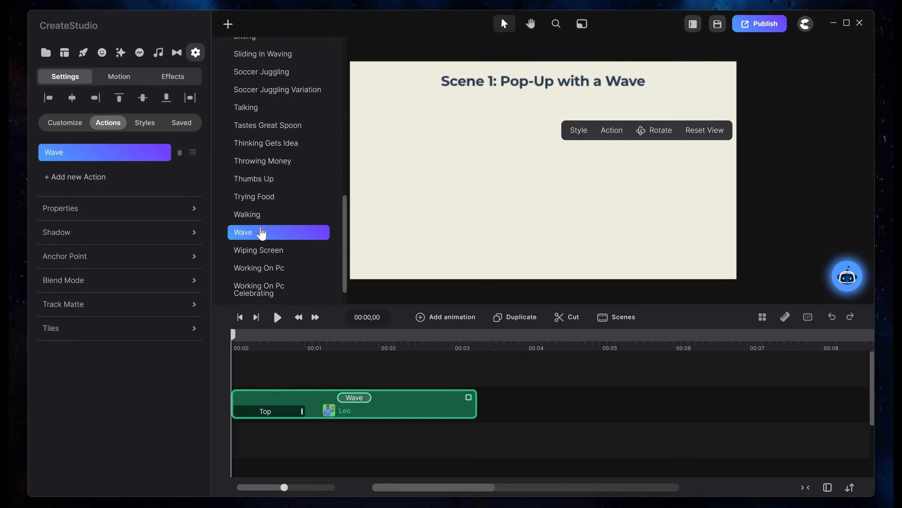
{"action": "left_click", "coordinate": [278, 322]}
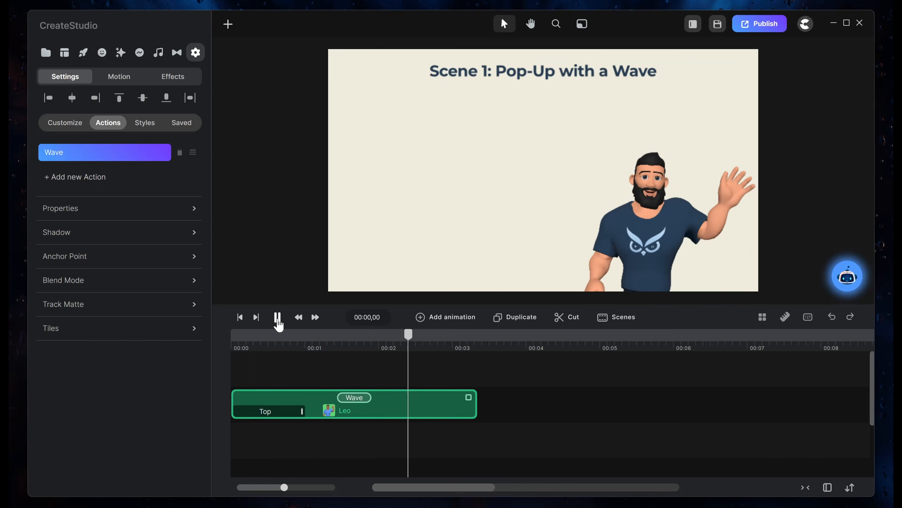
{"action": "left_click", "coordinate": [278, 322]}
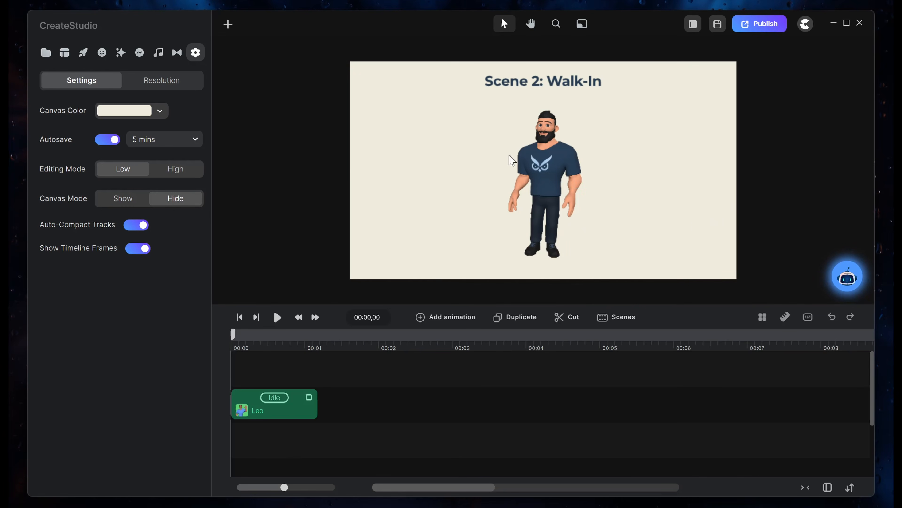
Change Leo's Idle action to Walking in Scene 2 and move the playhead to 00:01,06.
{"action": "left_click", "coordinate": [551, 175]}
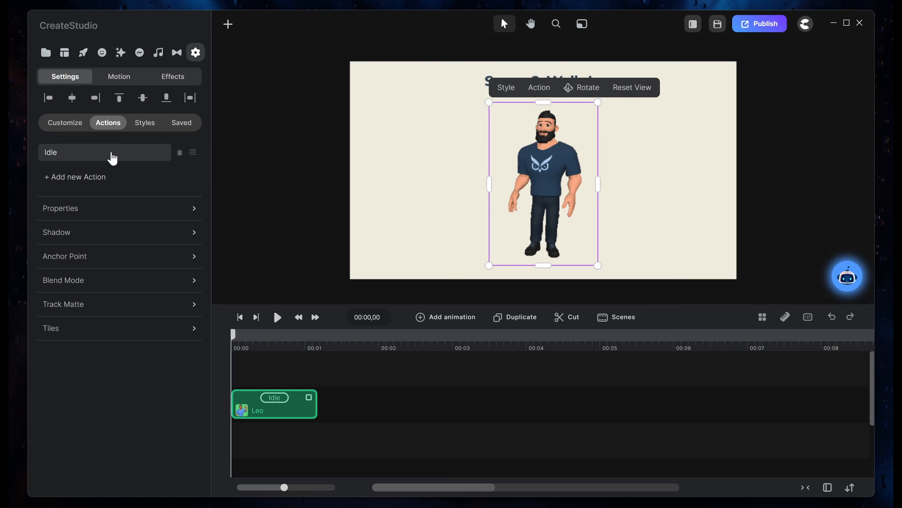
{"action": "left_click", "coordinate": [112, 156]}
{"action": "scroll", "coordinate": [298, 203], "scroll_direction": "down", "scroll_amount": 15}
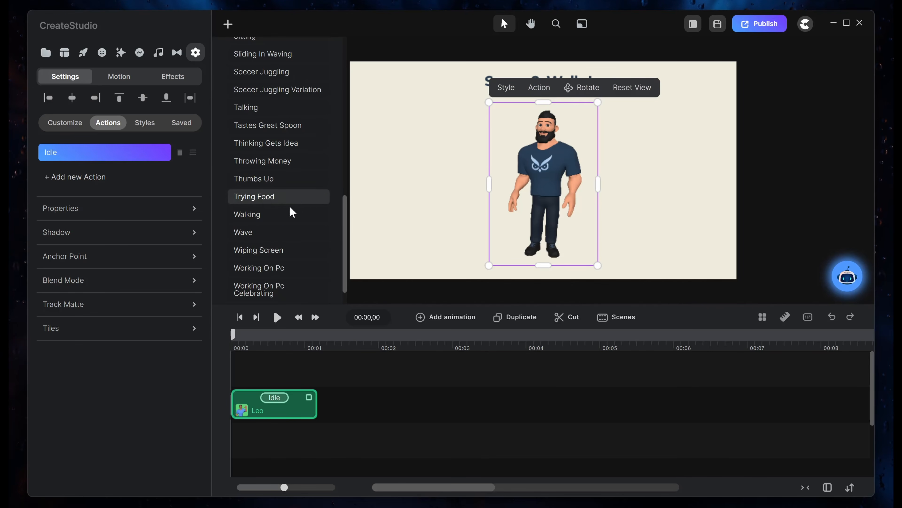
{"action": "left_click", "coordinate": [283, 214]}
{"action": "left_click_drag", "start_coordinate": [238, 343], "coordinate": [320, 349]}
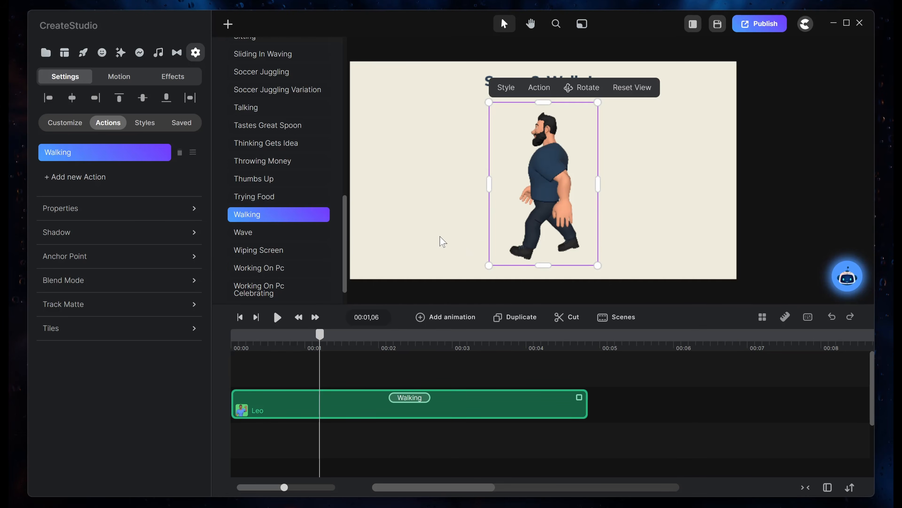
Turn on Disable Start for Leo's Walking action.
{"action": "left_click", "coordinate": [418, 216]}
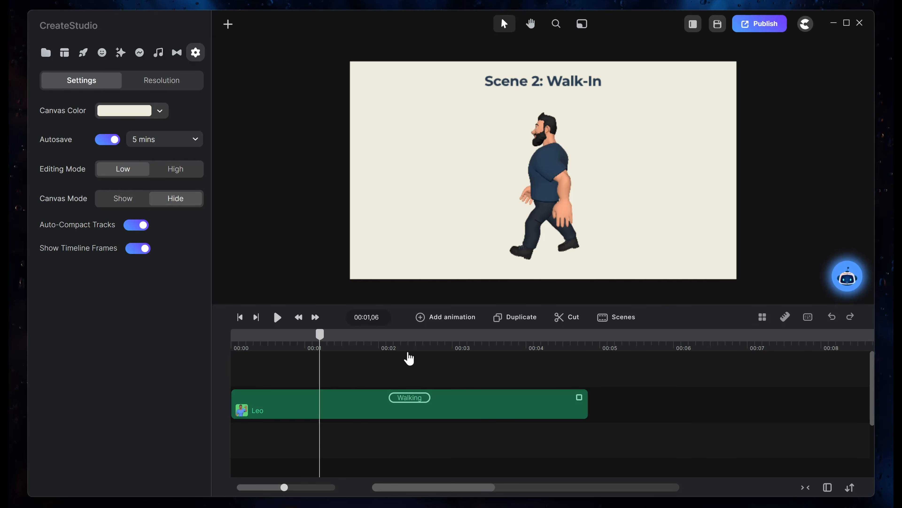
{"action": "left_click", "coordinate": [410, 398]}
{"action": "left_click", "coordinate": [511, 350]}
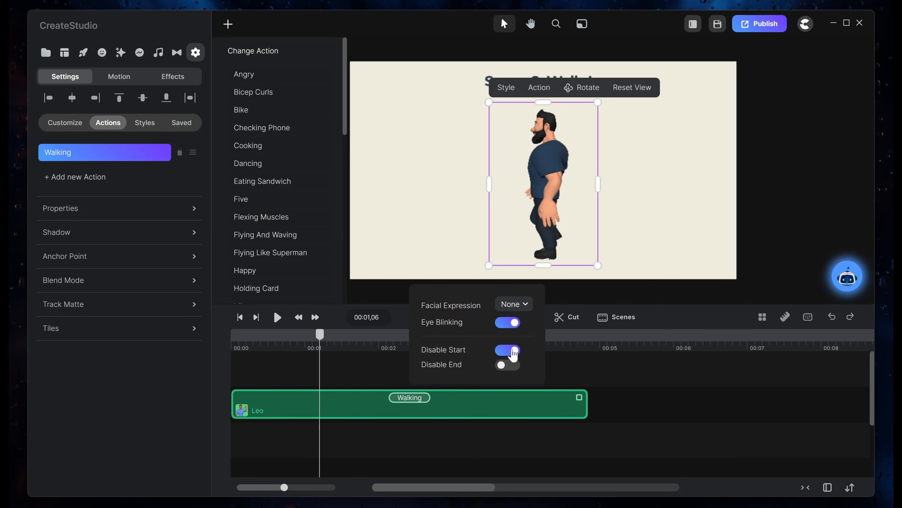
{"action": "left_click", "coordinate": [450, 230]}
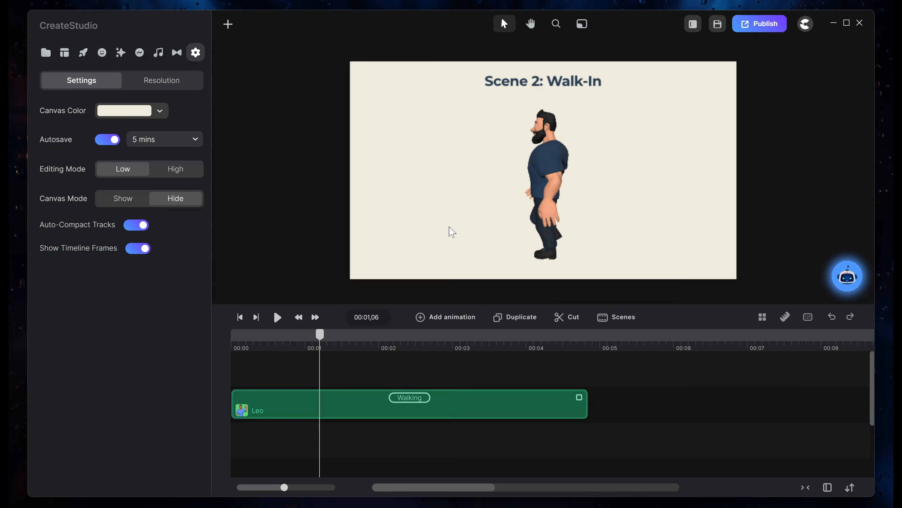
Rotate the walking Leo character in 3D to face the right side of the canvas.
{"action": "left_click", "coordinate": [555, 176]}
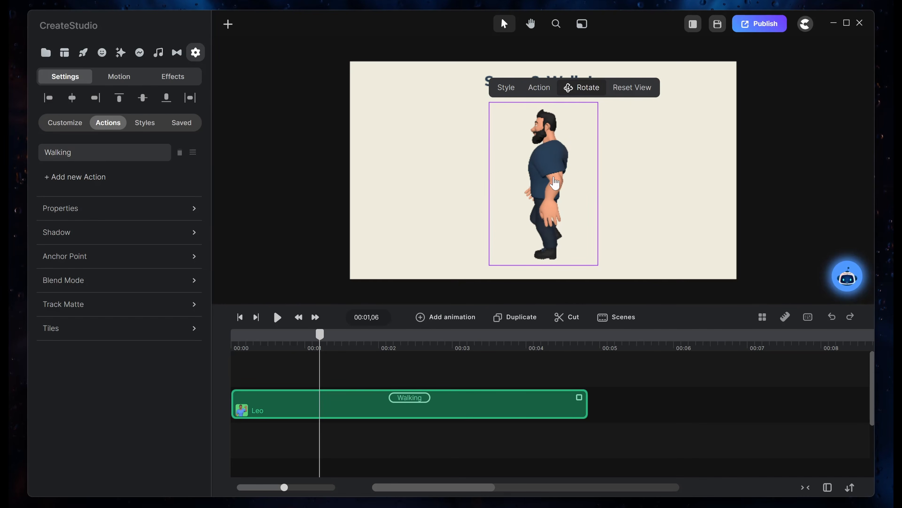
{"action": "left_click_drag", "start_coordinate": [555, 181], "coordinate": [675, 180]}
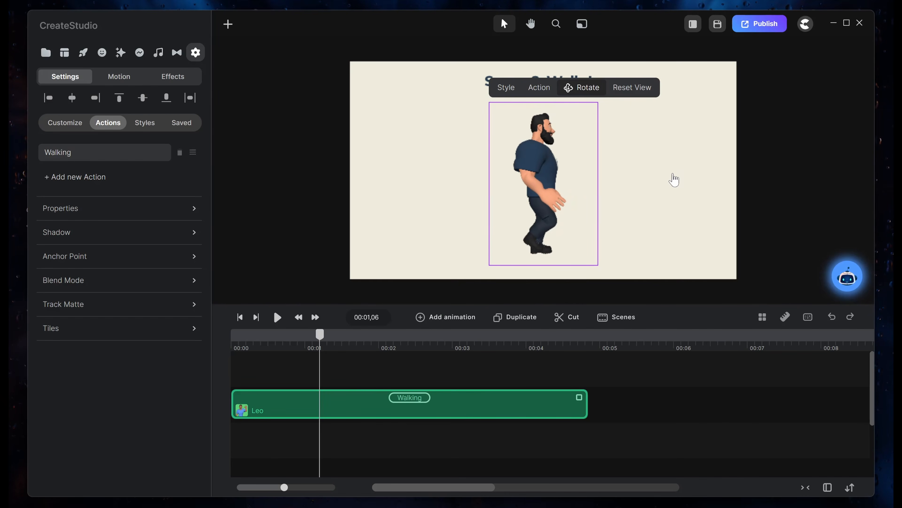
Finish rotating Leo, move him off the canvas past its left edge, and return the playhead to 00:00,00.
{"action": "left_click", "coordinate": [578, 89]}
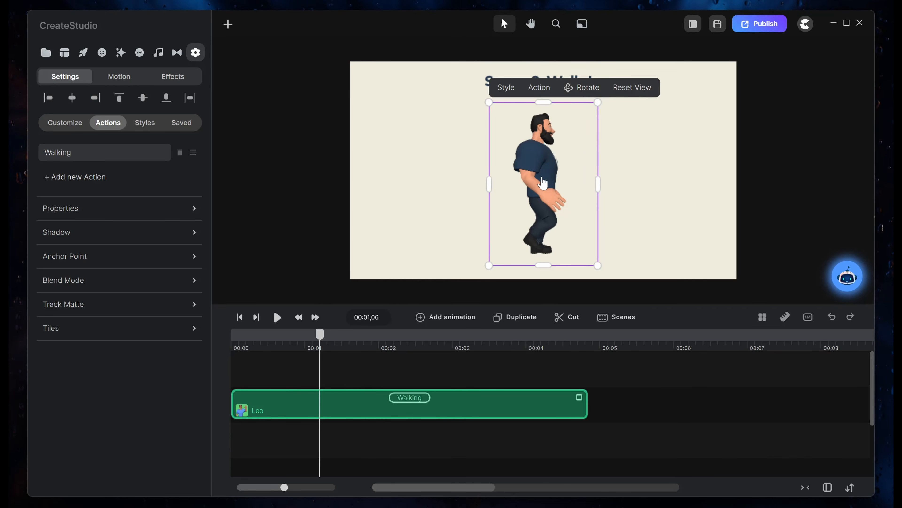
{"action": "left_click_drag", "start_coordinate": [543, 183], "coordinate": [240, 192]}
{"action": "left_click_drag", "start_coordinate": [319, 335], "coordinate": [160, 350]}
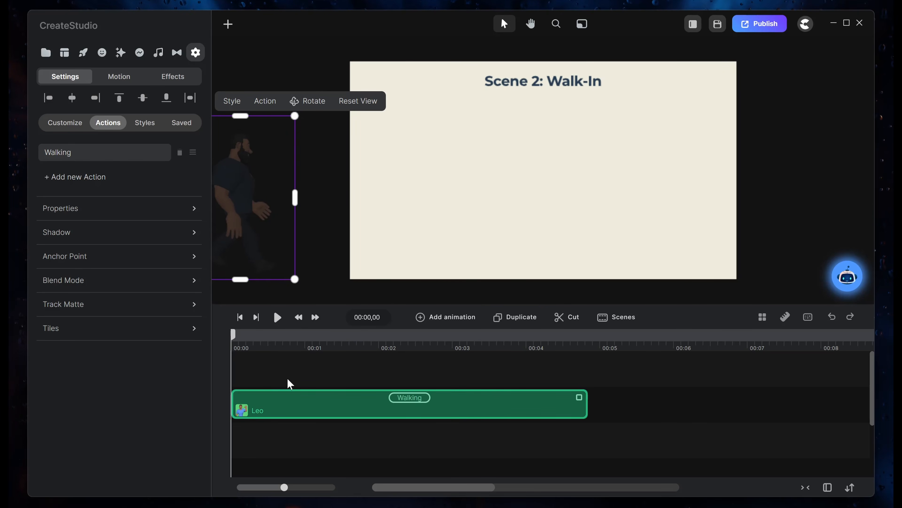
Add a Position animation to Leo at the start of the scene with Linear In & Out easing.
{"action": "left_click", "coordinate": [454, 322]}
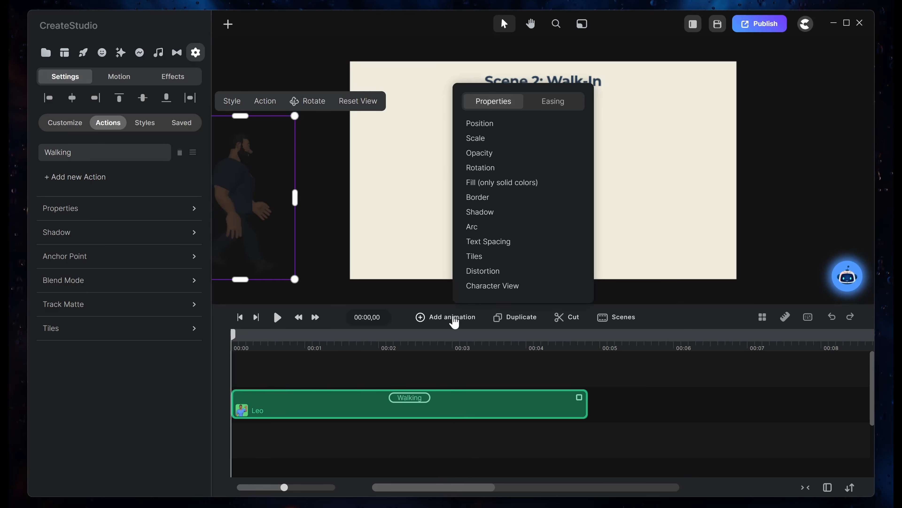
{"action": "left_click", "coordinate": [499, 123]}
{"action": "left_click", "coordinate": [551, 102]}
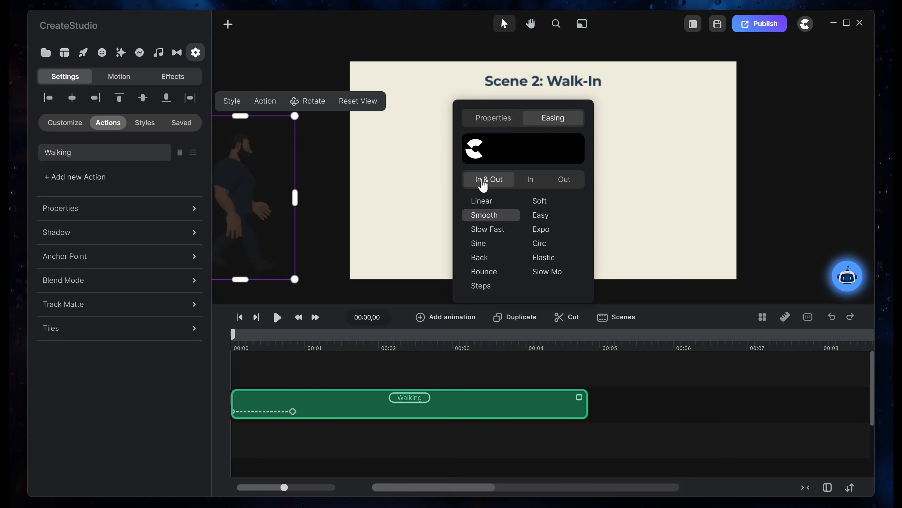
{"action": "left_click", "coordinate": [481, 202]}
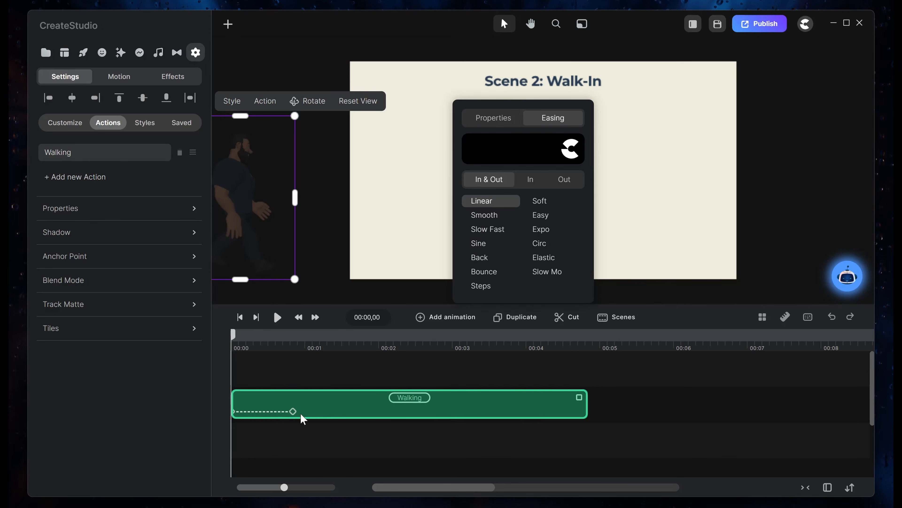
{"action": "left_click", "coordinate": [298, 429]}
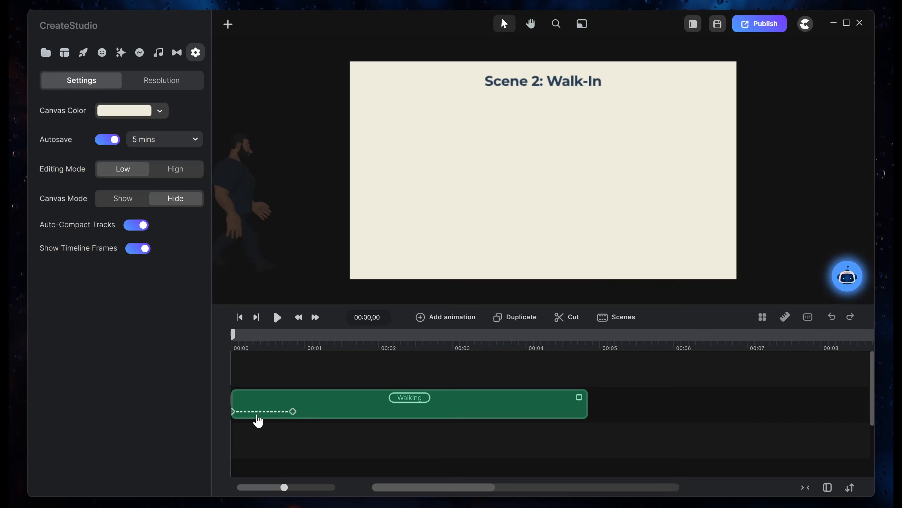
Place Leo at the canvas centre on the Position animation's end keyframe and extend the animation to about 00:04,21.
{"action": "left_click", "coordinate": [292, 410]}
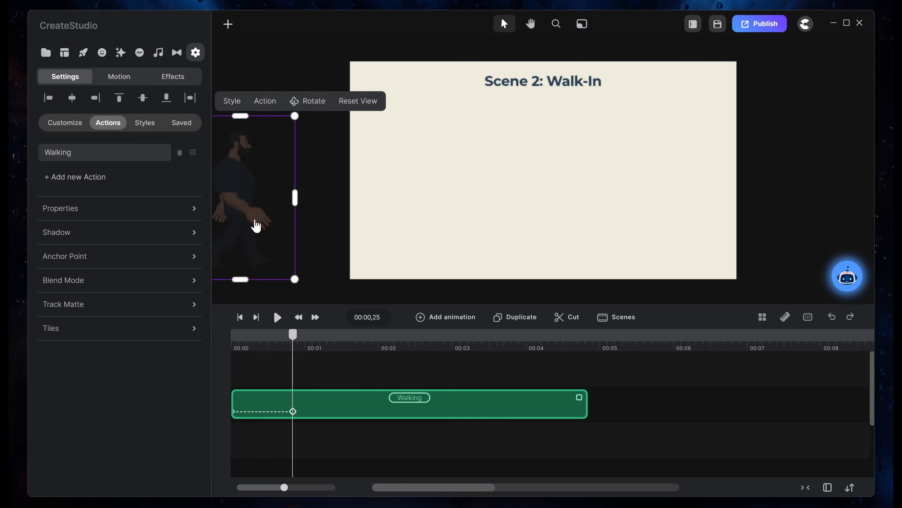
{"action": "left_click_drag", "start_coordinate": [256, 223], "coordinate": [562, 216]}
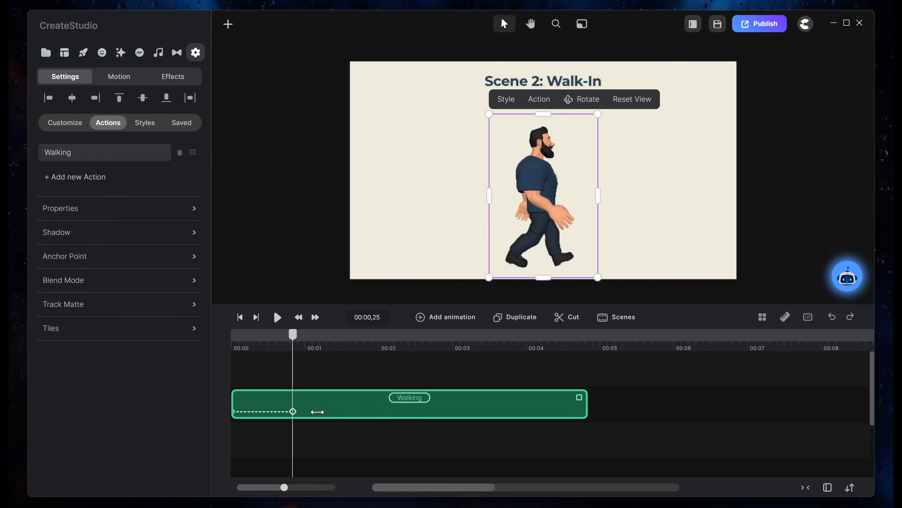
{"action": "left_click_drag", "start_coordinate": [317, 412], "coordinate": [578, 413]}
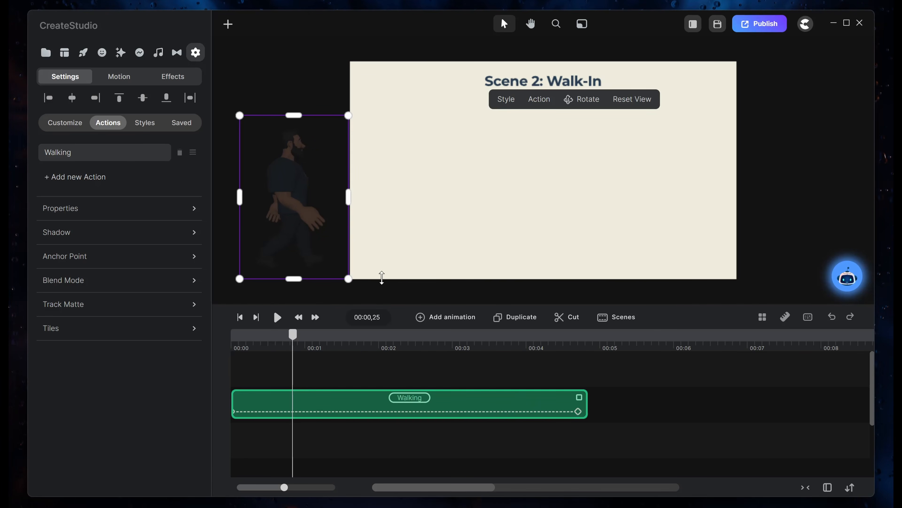
Add a Throwing Money action after Leo's Walking action.
{"action": "left_click", "coordinate": [76, 177]}
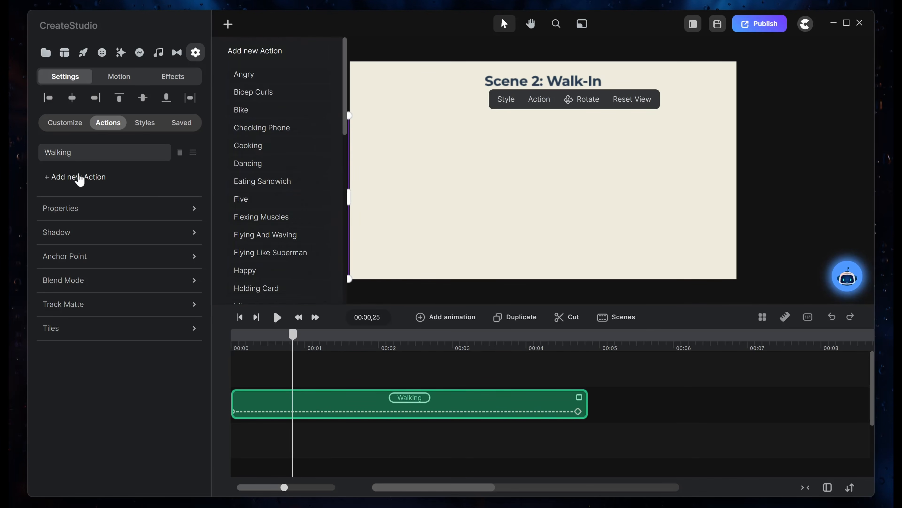
{"action": "scroll", "coordinate": [309, 205], "scroll_direction": "down", "scroll_amount": 5}
{"action": "scroll", "coordinate": [302, 208], "scroll_direction": "down", "scroll_amount": 5}
{"action": "left_click", "coordinate": [285, 132]}
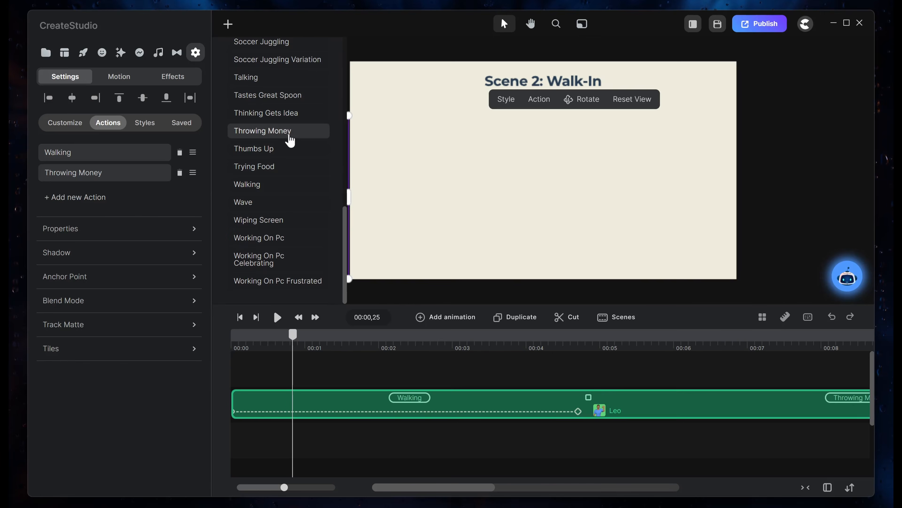
Add a Position, Rotation and Character View animation to Leo at 00:04,22 with Linear In & Out easing.
{"action": "left_click", "coordinate": [578, 348]}
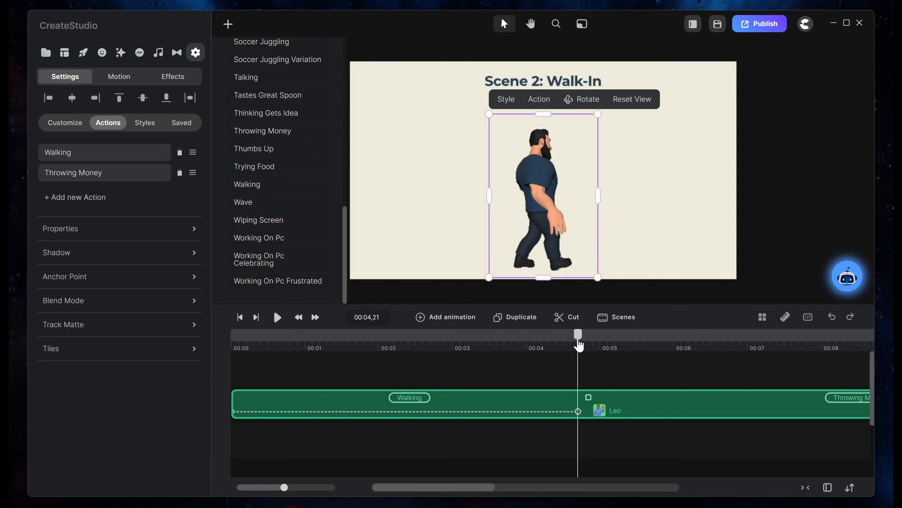
{"action": "left_click", "coordinate": [580, 347]}
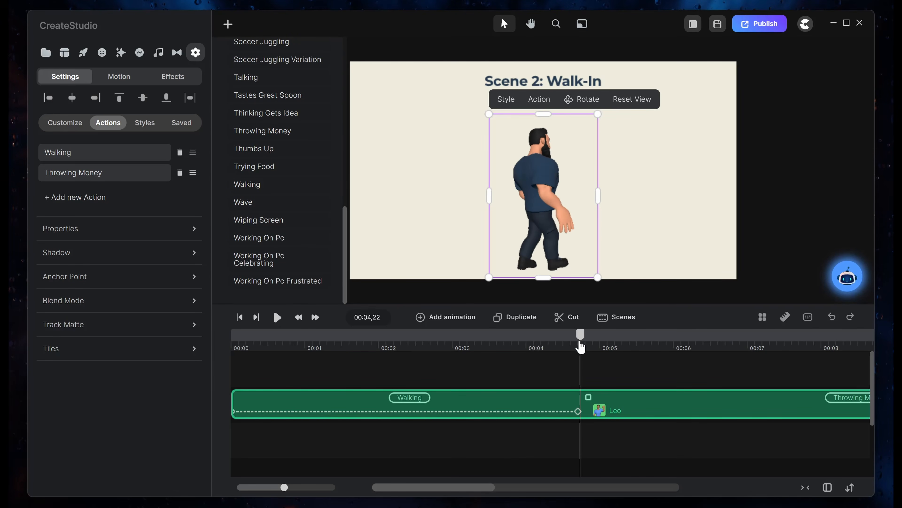
{"action": "left_click", "coordinate": [463, 323]}
{"action": "left_click", "coordinate": [499, 129]}
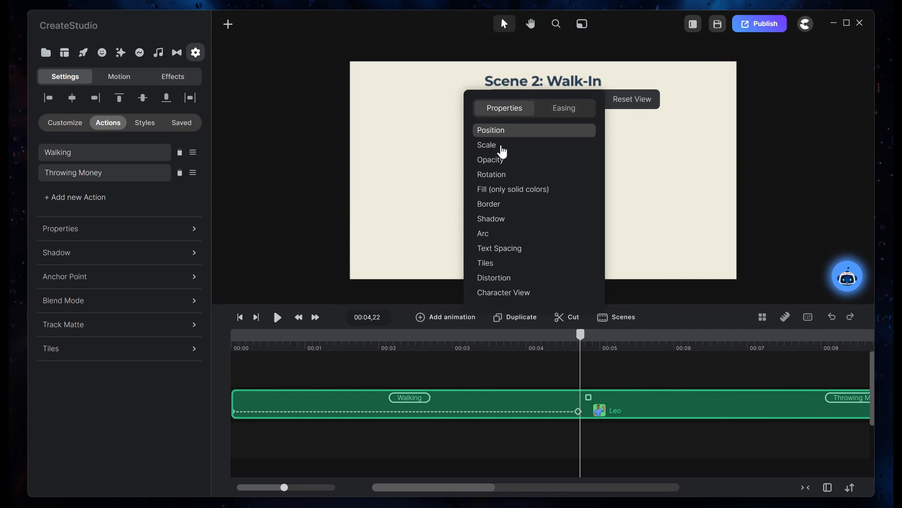
{"action": "left_click", "coordinate": [498, 130]}
{"action": "left_click", "coordinate": [493, 175]}
{"action": "left_click", "coordinate": [500, 293]}
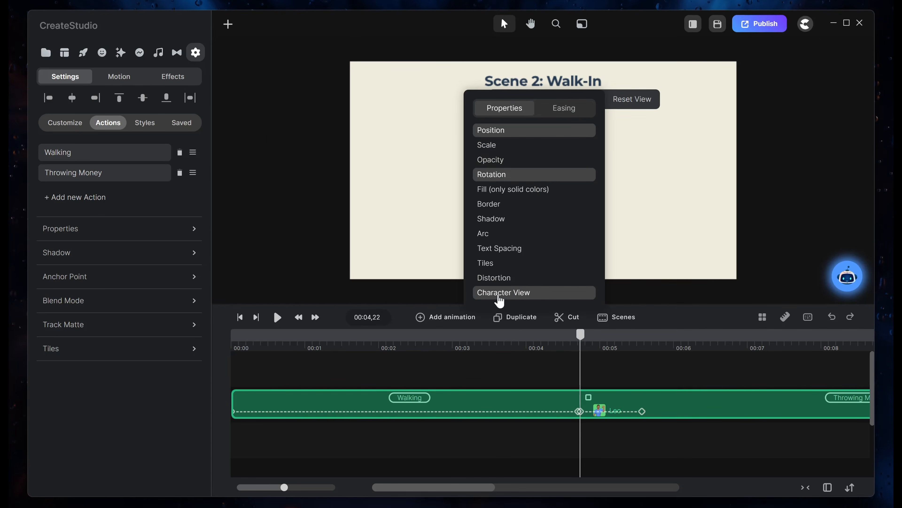
{"action": "left_click", "coordinate": [563, 108]}
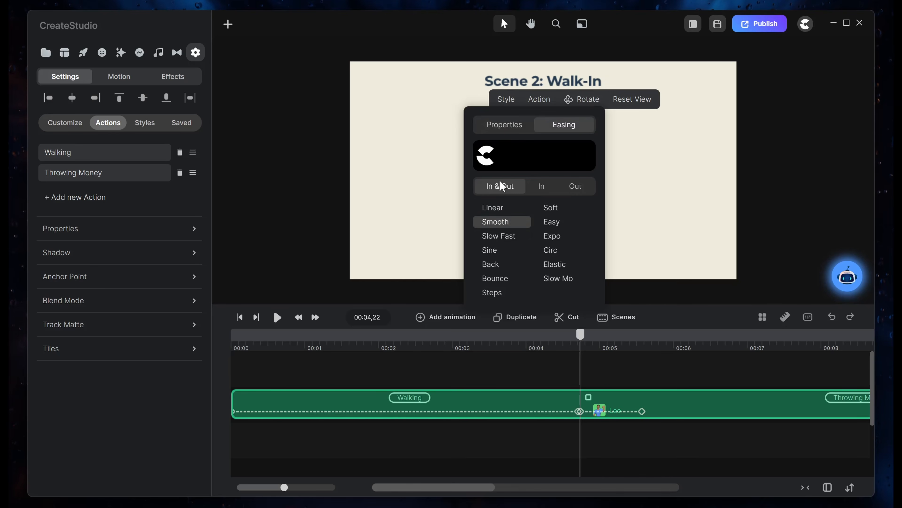
{"action": "left_click", "coordinate": [493, 209]}
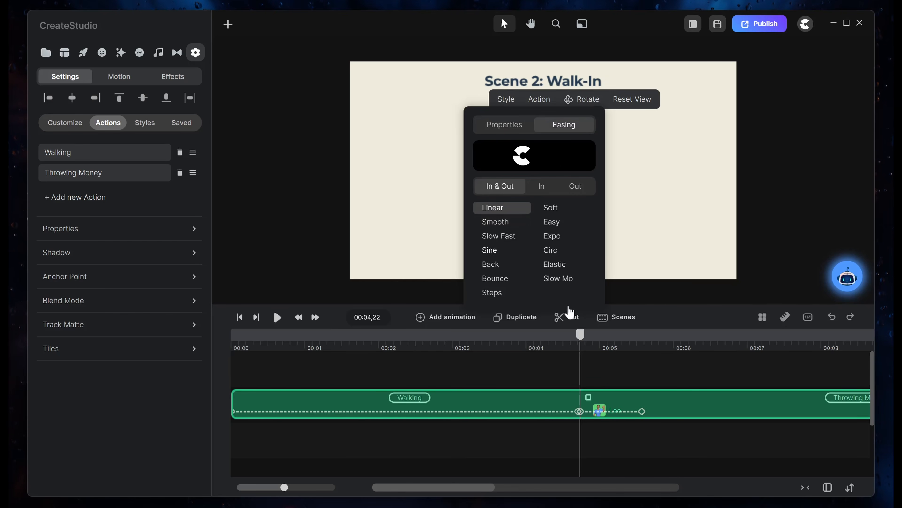
{"action": "left_click", "coordinate": [619, 374]}
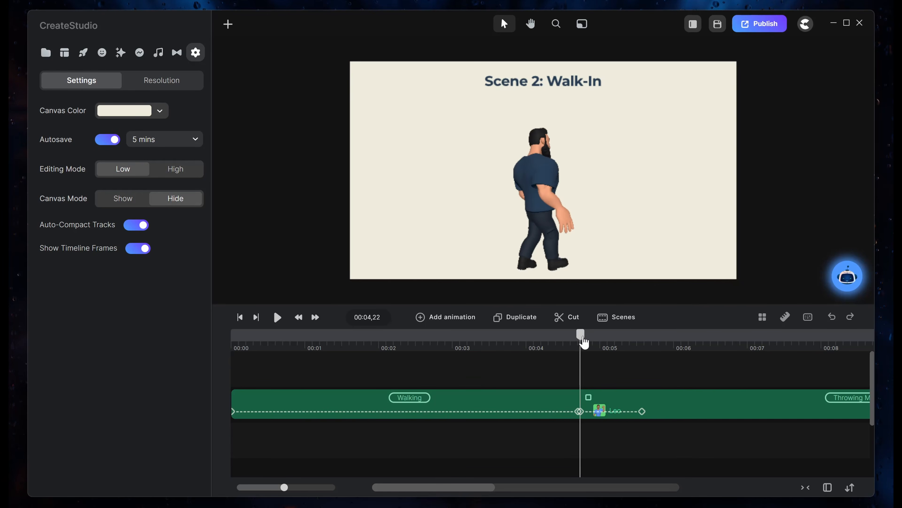
Rotate Leo in 3D to face the camera on the second animation's end keyframe at 00:05,17.
{"action": "mouse_move", "coordinate": [584, 341]}
{"action": "left_mouse_down"}
{"action": "mouse_move", "coordinate": [598, 342]}
{"action": "mouse_move", "coordinate": [590, 342]}
{"action": "left_mouse_up"}
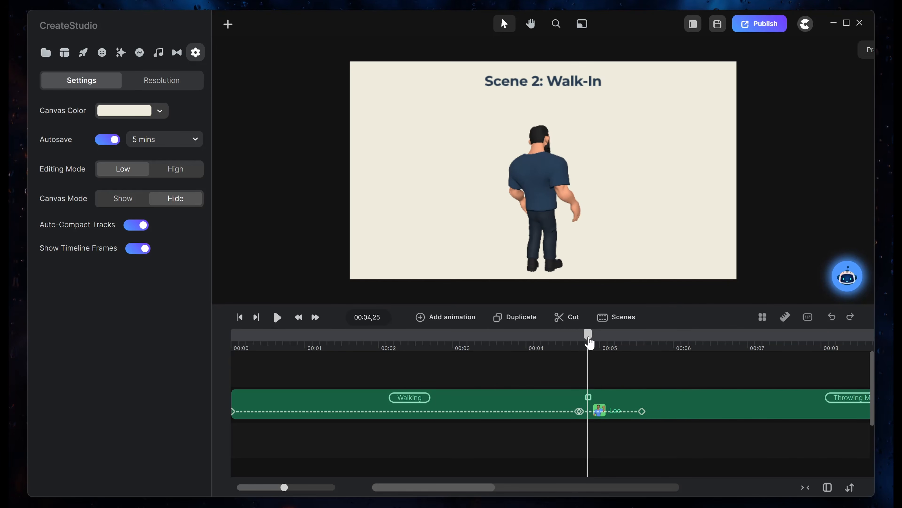
{"action": "left_click", "coordinate": [642, 410]}
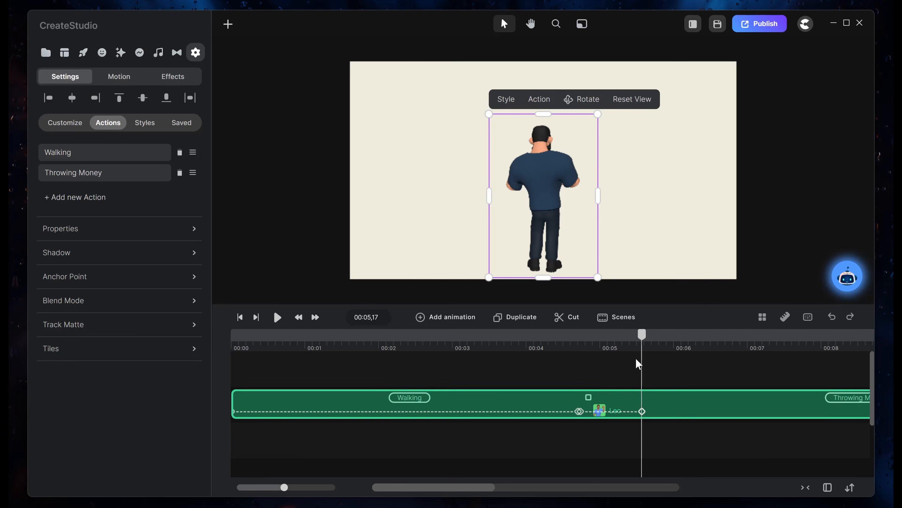
{"action": "left_click", "coordinate": [582, 99]}
{"action": "left_click_drag", "start_coordinate": [546, 196], "coordinate": [689, 200]}
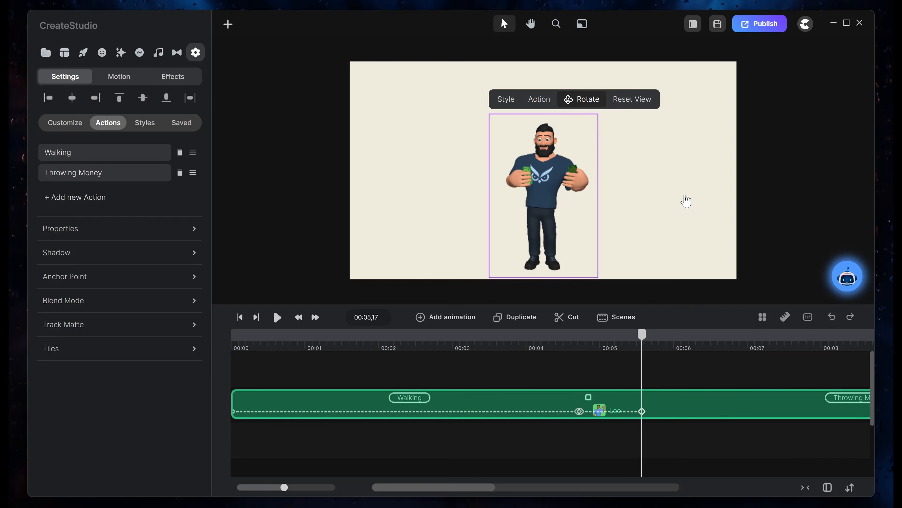
Preview the Scene 2 walk-in and money-throwing animation from the beginning.
{"action": "left_click", "coordinate": [237, 340]}
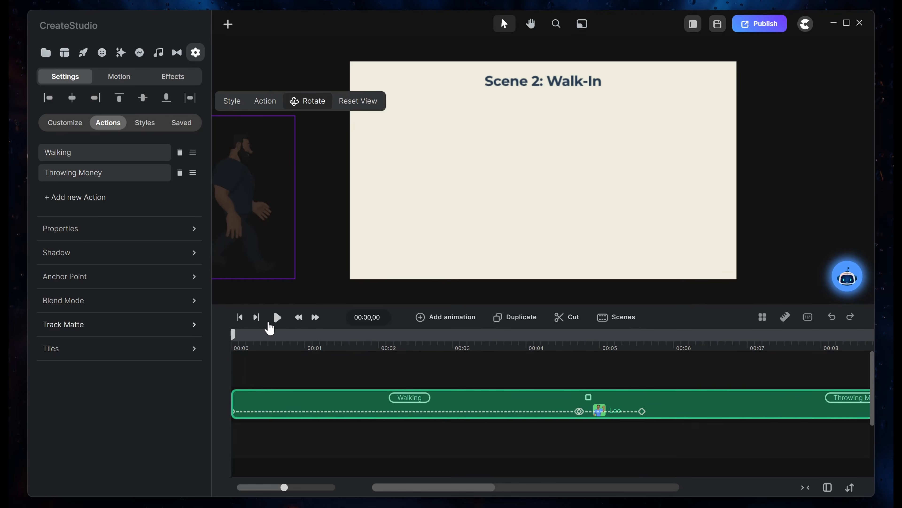
{"action": "left_click", "coordinate": [276, 317]}
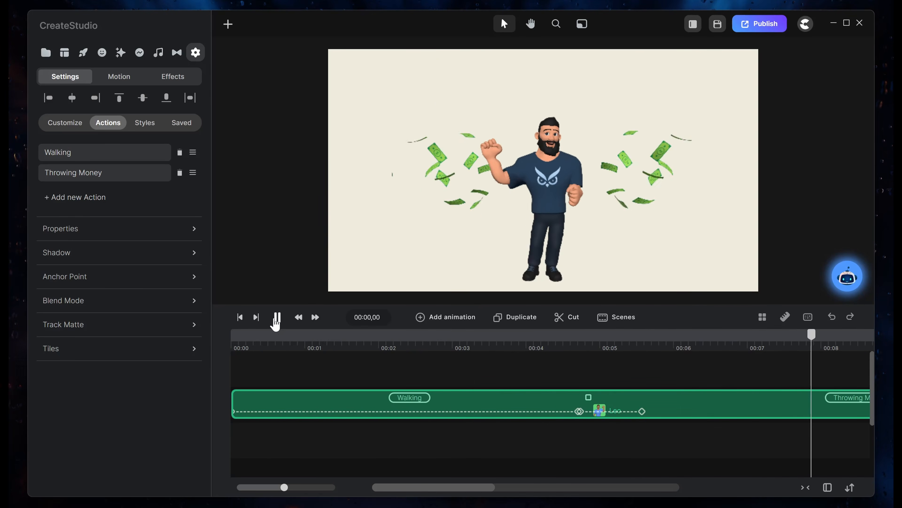
{"action": "left_click", "coordinate": [277, 316]}
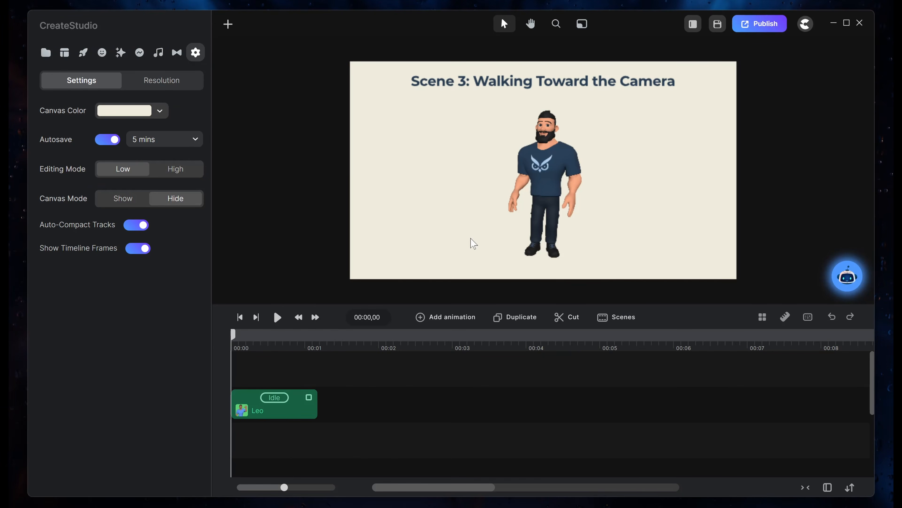
Change Leo's Idle action to Walking in Scene 3.
{"action": "left_click", "coordinate": [545, 191]}
{"action": "left_click", "coordinate": [110, 125]}
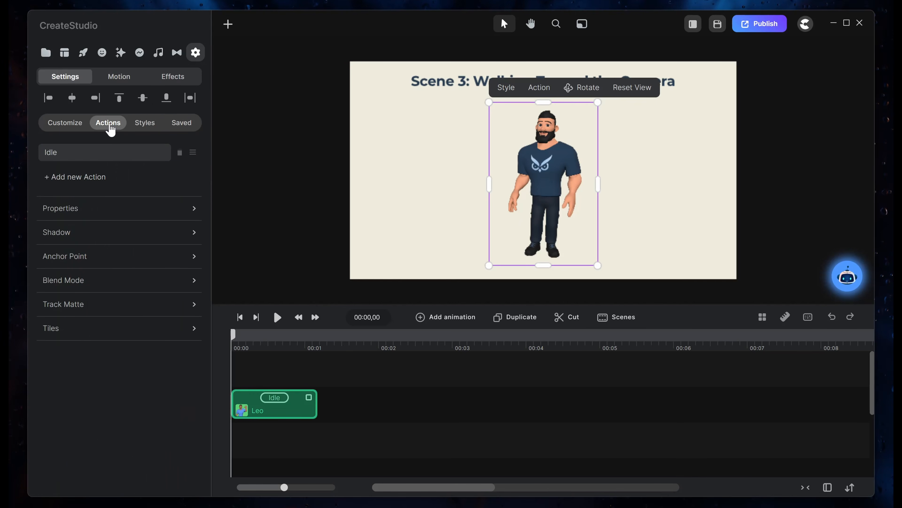
{"action": "left_click", "coordinate": [95, 153]}
{"action": "scroll", "coordinate": [293, 177], "scroll_direction": "down", "scroll_amount": 10}
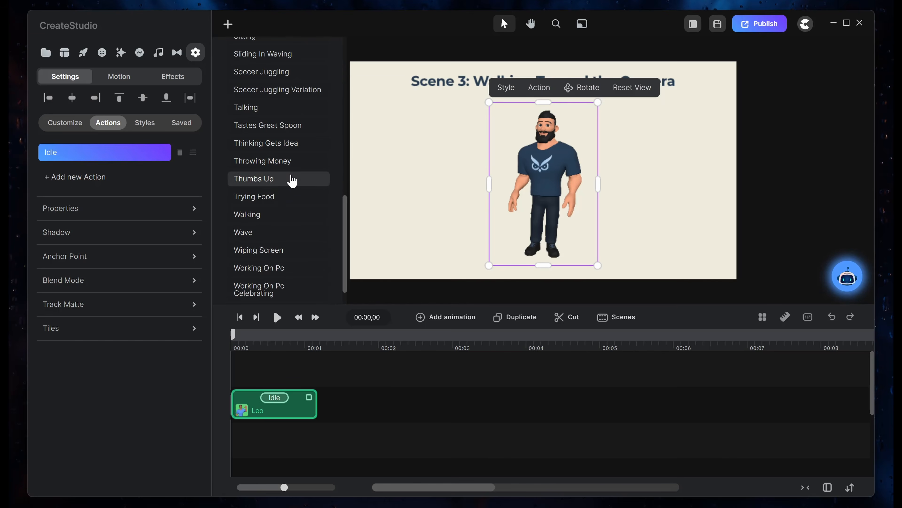
{"action": "left_click", "coordinate": [269, 222]}
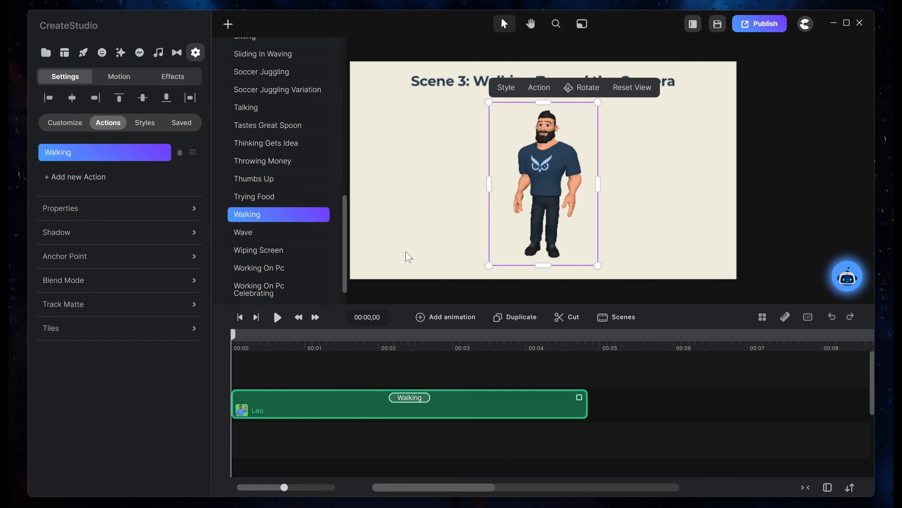
Turn on Disable Start for Leo's Walking action in Scene 3.
{"action": "left_click", "coordinate": [415, 406]}
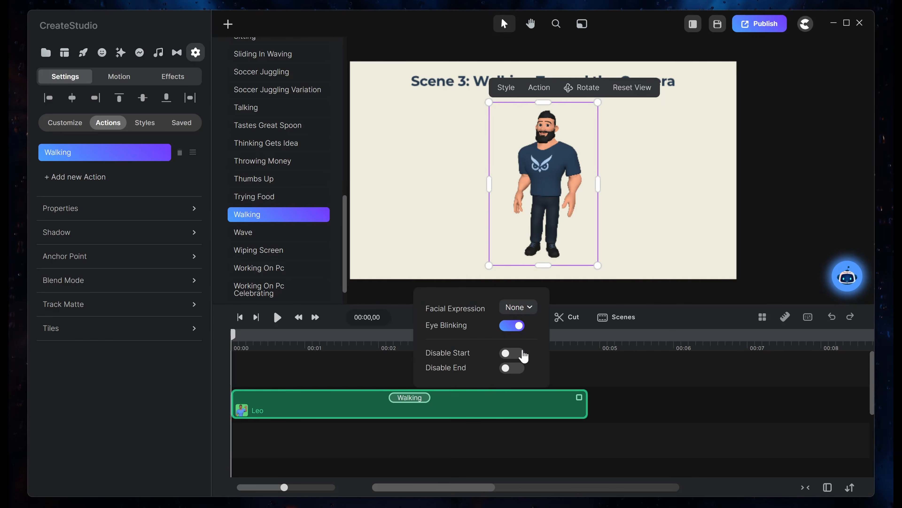
{"action": "left_click", "coordinate": [511, 353]}
{"action": "left_click", "coordinate": [768, 217]}
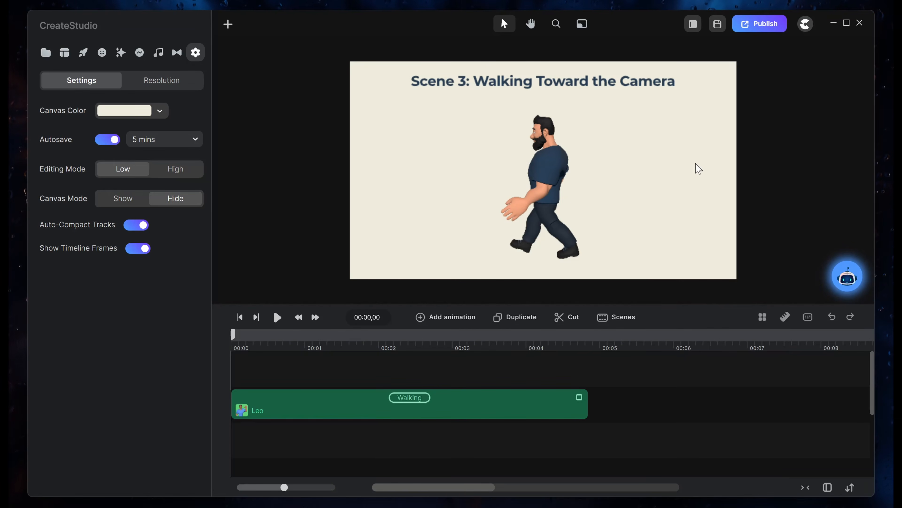
Rotate the walking Leo character in 3D to face the camera in Scene 3.
{"action": "left_click", "coordinate": [538, 182]}
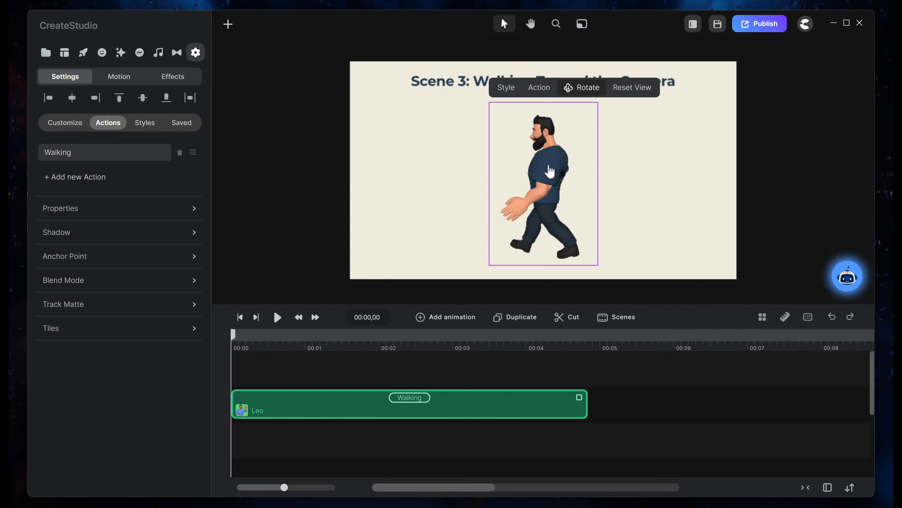
{"action": "left_click_drag", "start_coordinate": [560, 178], "coordinate": [619, 173]}
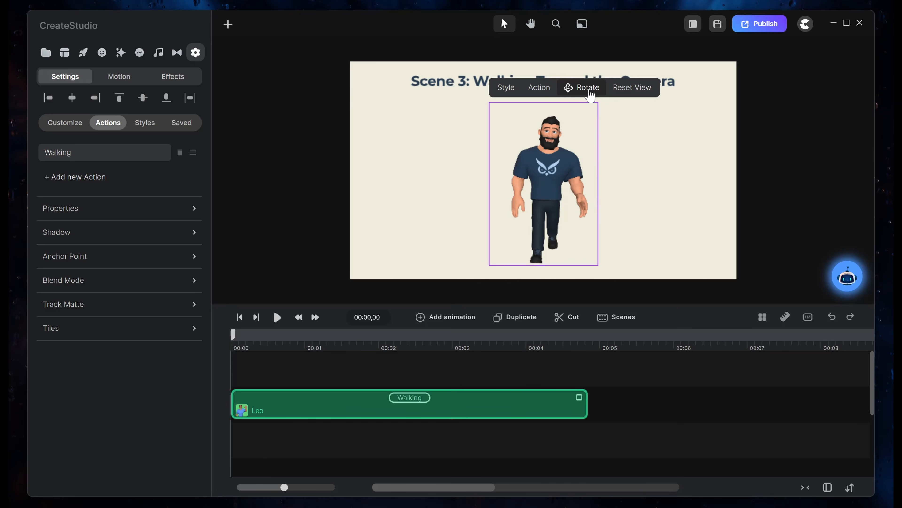
{"action": "left_click", "coordinate": [772, 188]}
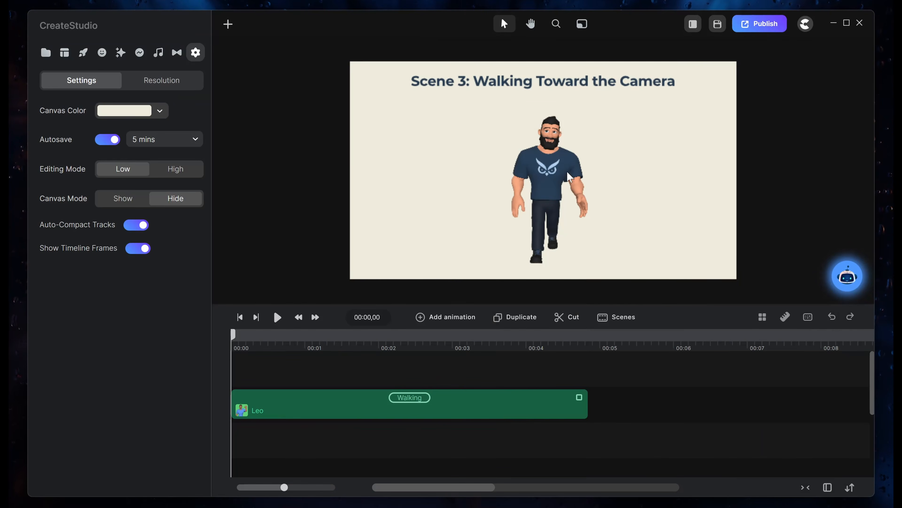
Scale Leo down to about 60 percent of his size and centre him horizontally on the canvas.
{"action": "left_click", "coordinate": [546, 173]}
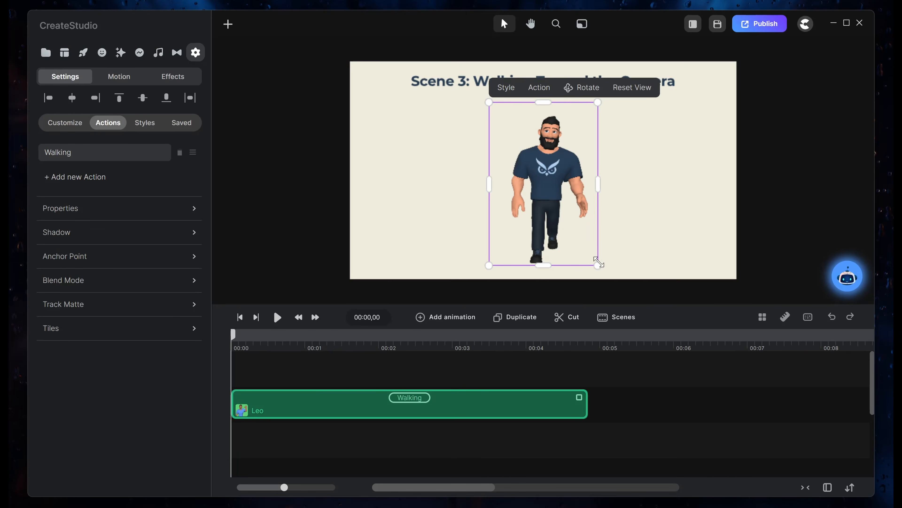
{"action": "left_click_drag", "start_coordinate": [598, 262], "coordinate": [555, 203]}
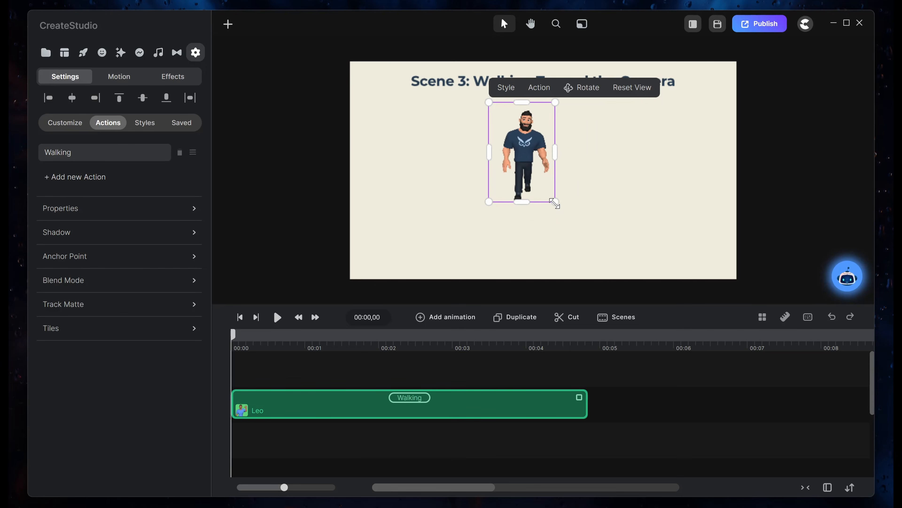
{"action": "left_click", "coordinate": [73, 98]}
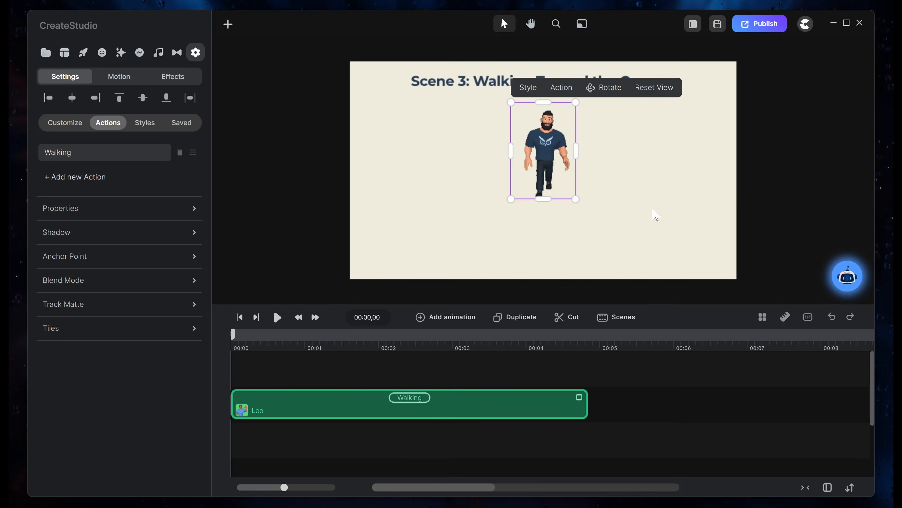
Add a Position and Scale animation with Linear easing to Leo at the start of Scene 3.
{"action": "mouse_move", "coordinate": [233, 334]}
{"action": "left_mouse_down"}
{"action": "mouse_move", "coordinate": [243, 336]}
{"action": "mouse_move", "coordinate": [224, 335]}
{"action": "left_mouse_up"}
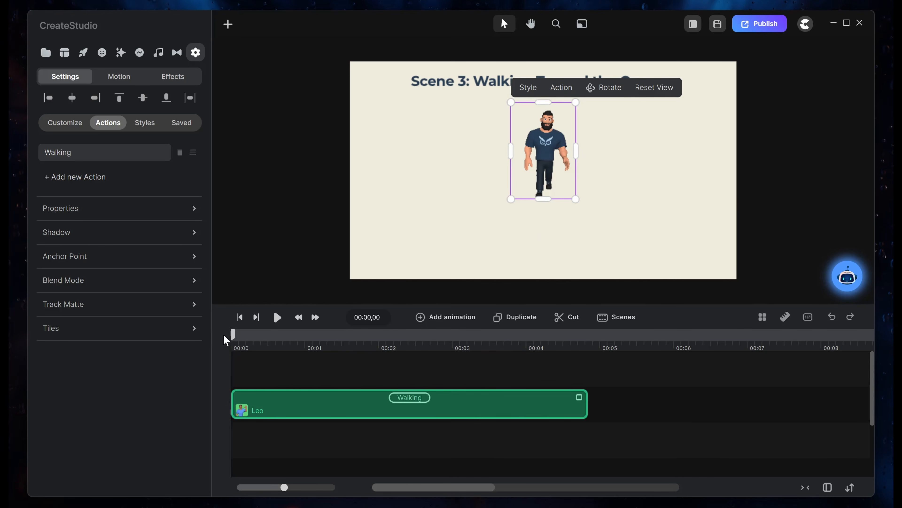
{"action": "left_click", "coordinate": [437, 318]}
{"action": "left_click", "coordinate": [485, 126]}
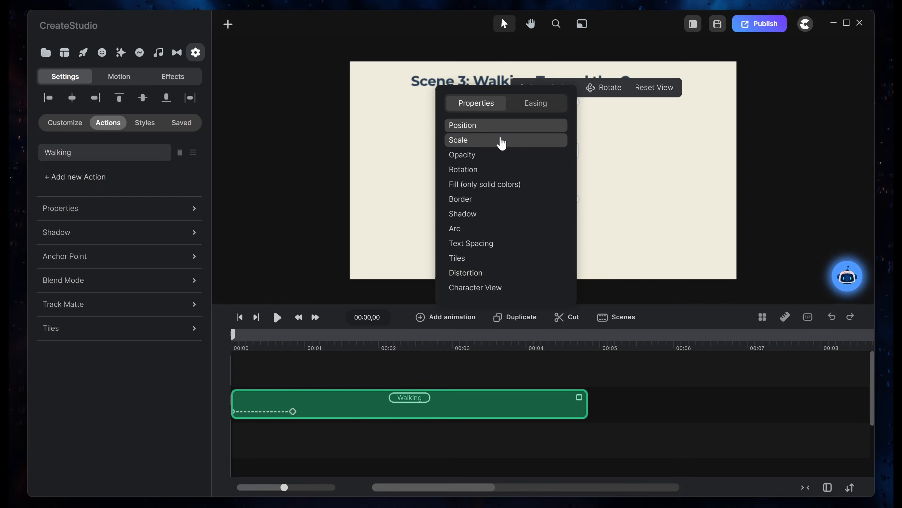
{"action": "left_click", "coordinate": [538, 105]}
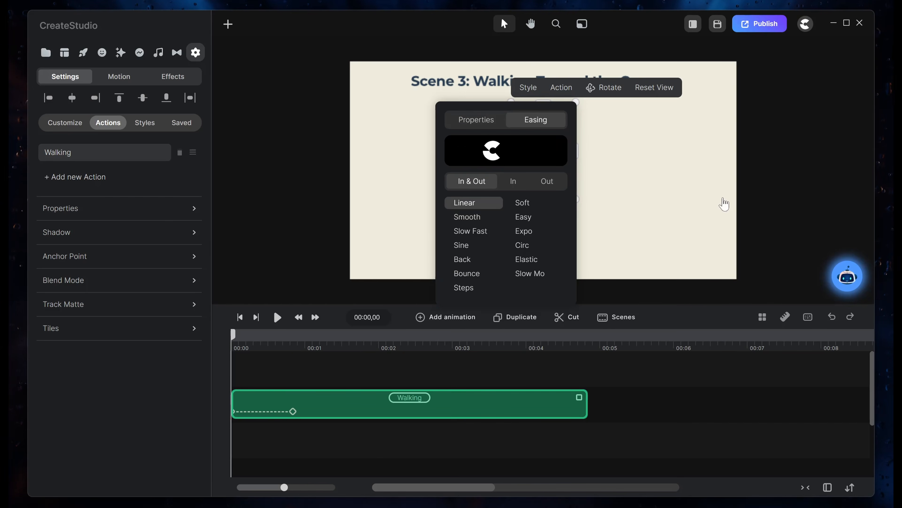
{"action": "left_click", "coordinate": [772, 169]}
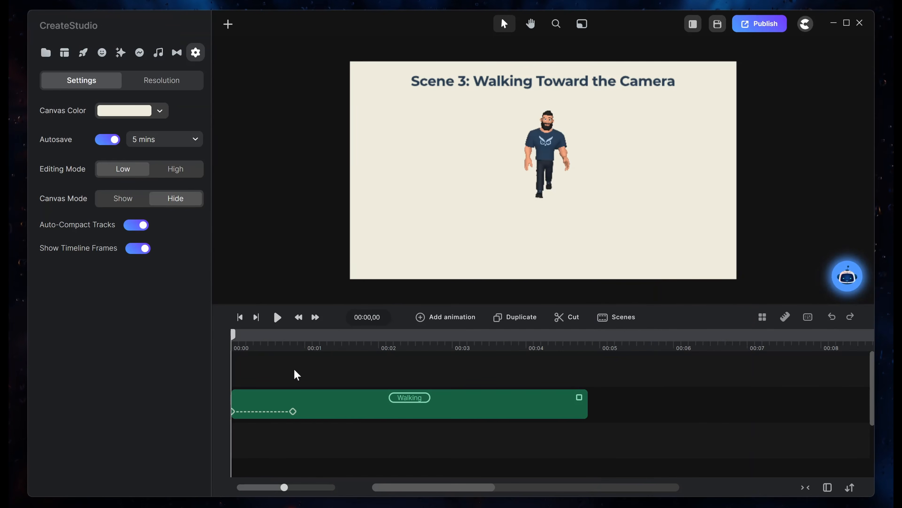
At the animation's end keyframe, enlarge Leo to about 165 percent of his starting size and centre him horizontally on the canvas.
{"action": "left_click", "coordinate": [293, 411]}
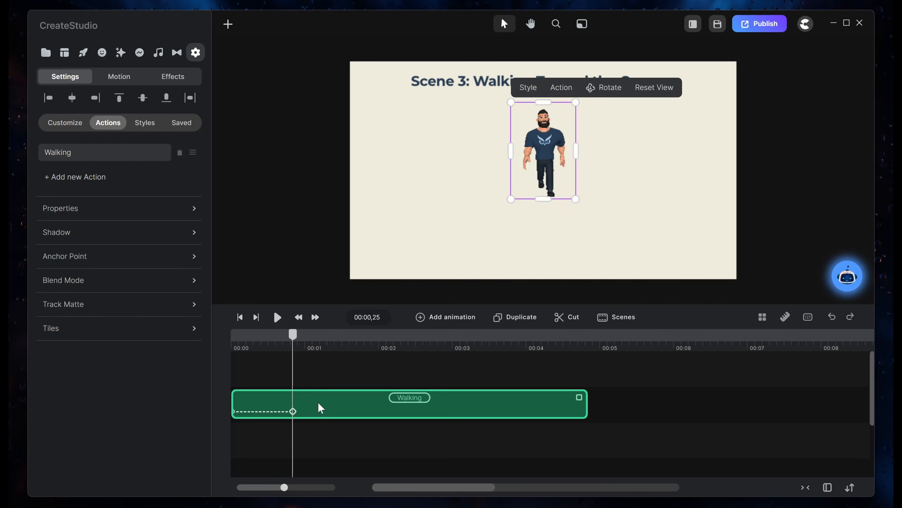
{"action": "left_click_drag", "start_coordinate": [511, 199], "coordinate": [488, 252]}
{"action": "left_click_drag", "start_coordinate": [577, 248], "coordinate": [592, 263]}
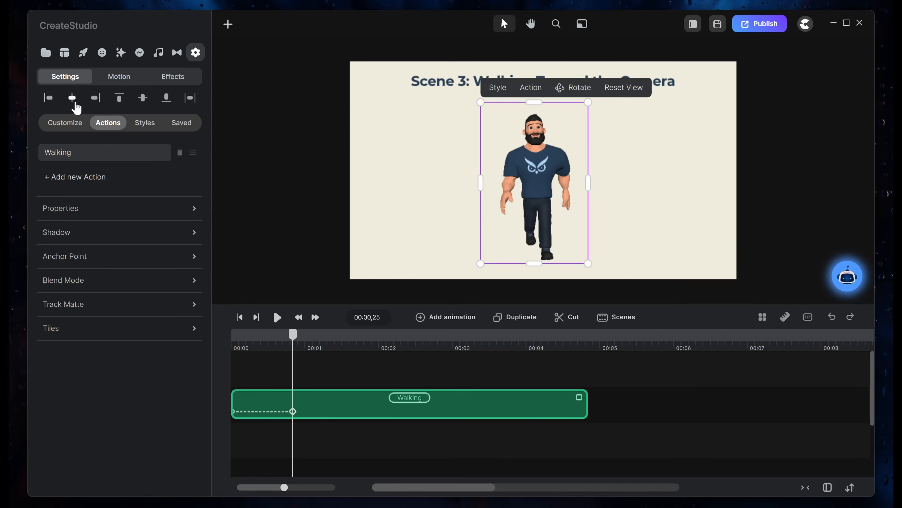
{"action": "left_click", "coordinate": [73, 99]}
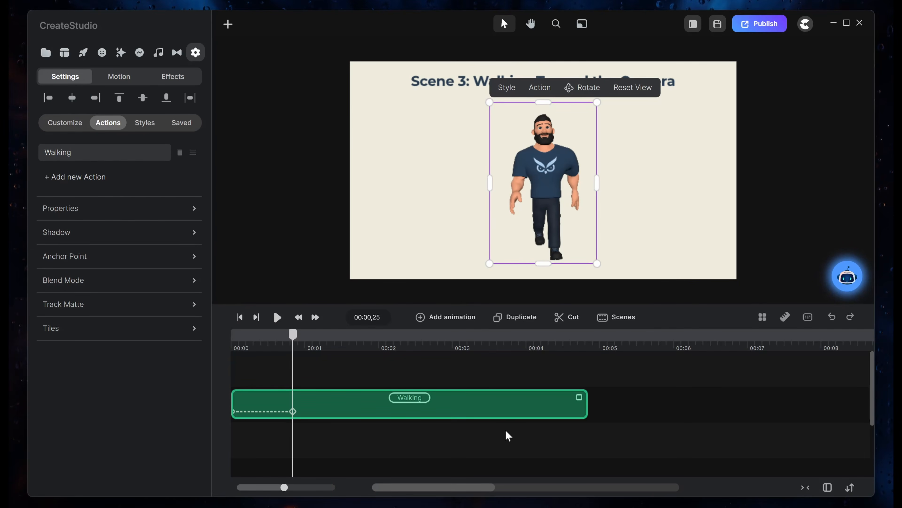
Extend Leo's scaling animation to end at about 00:04,17 and play the scene to check the walk.
{"action": "left_click_drag", "start_coordinate": [293, 412], "coordinate": [569, 425]}
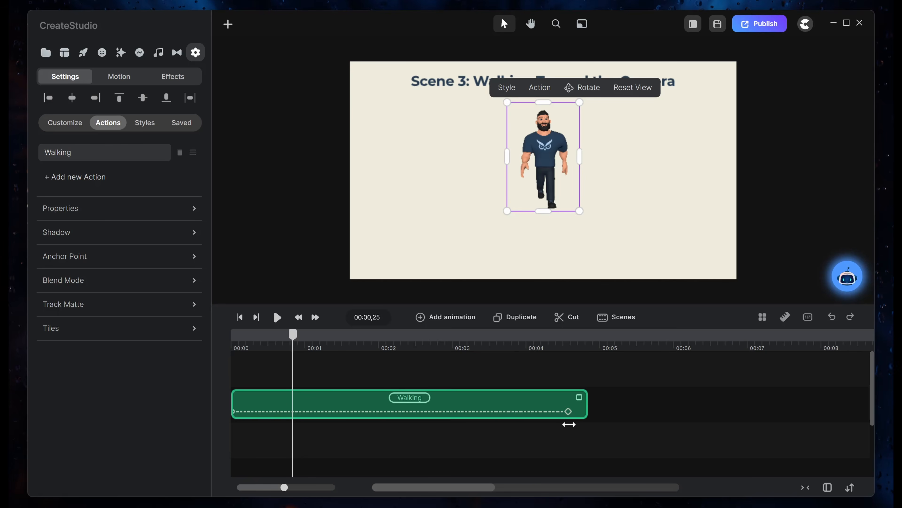
{"action": "left_click_drag", "start_coordinate": [298, 340], "coordinate": [247, 332]}
{"action": "left_click", "coordinate": [279, 318]}
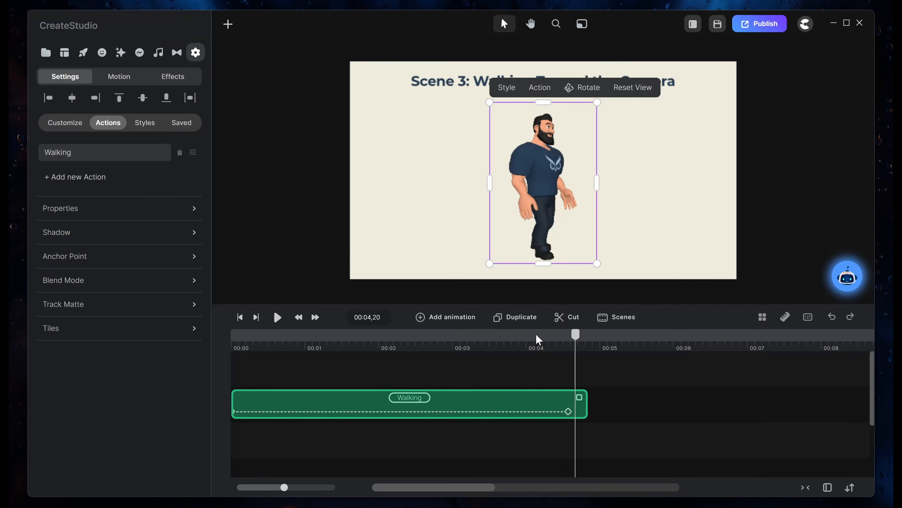
Add a Flexing Muscles action after Leo's Walking action and scrub through the transition.
{"action": "left_click", "coordinate": [86, 178]}
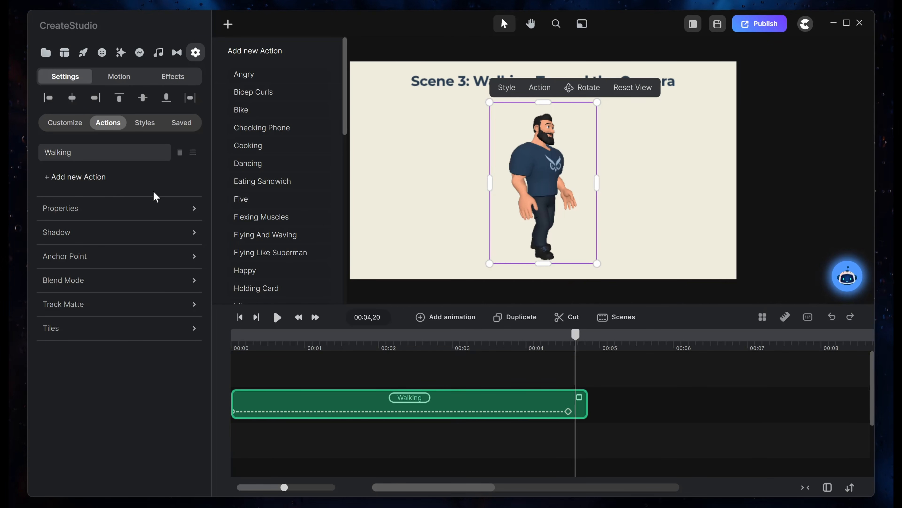
{"action": "left_click", "coordinate": [284, 224]}
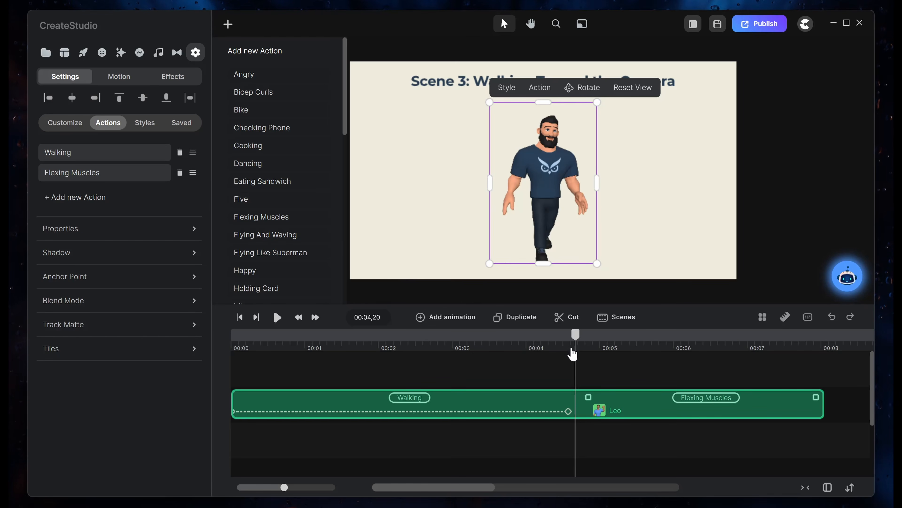
{"action": "left_click_drag", "start_coordinate": [574, 342], "coordinate": [652, 348]}
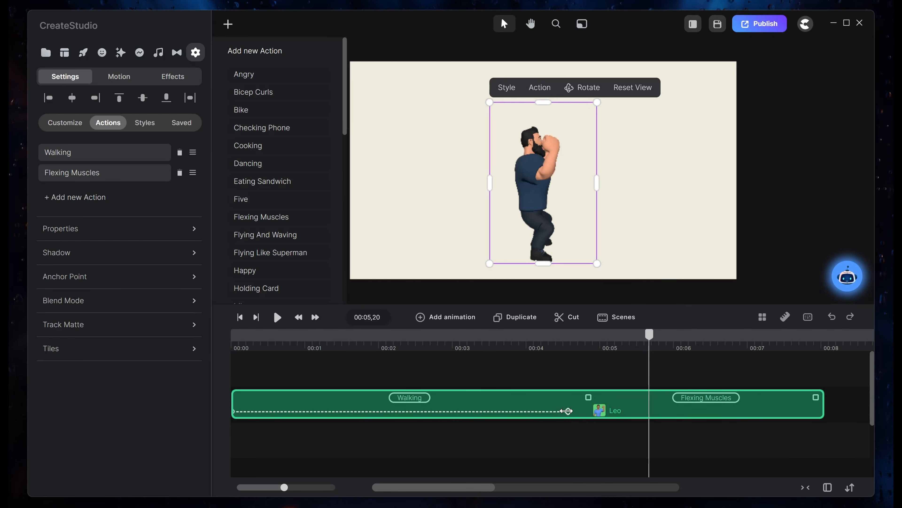
From Leo's scaling end keyframe at 00:04,17, add a Position, Rotation and Character View animation with Linear easing.
{"action": "left_click_drag", "start_coordinate": [566, 411], "coordinate": [565, 411]}
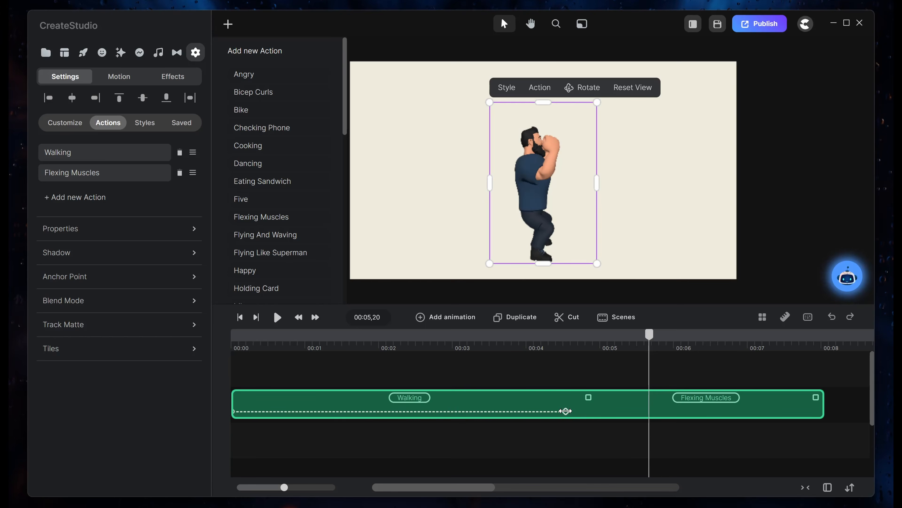
{"action": "left_click", "coordinate": [565, 411]}
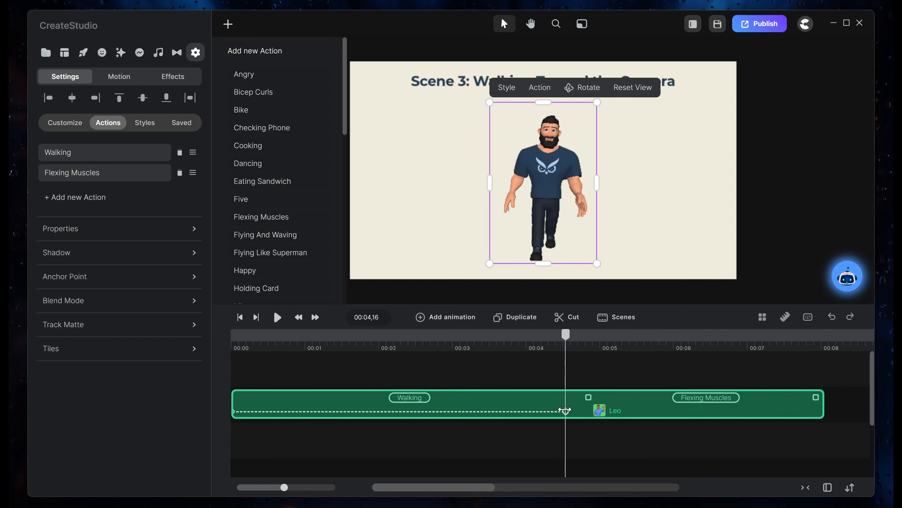
{"action": "left_click_drag", "start_coordinate": [565, 409], "coordinate": [568, 411]}
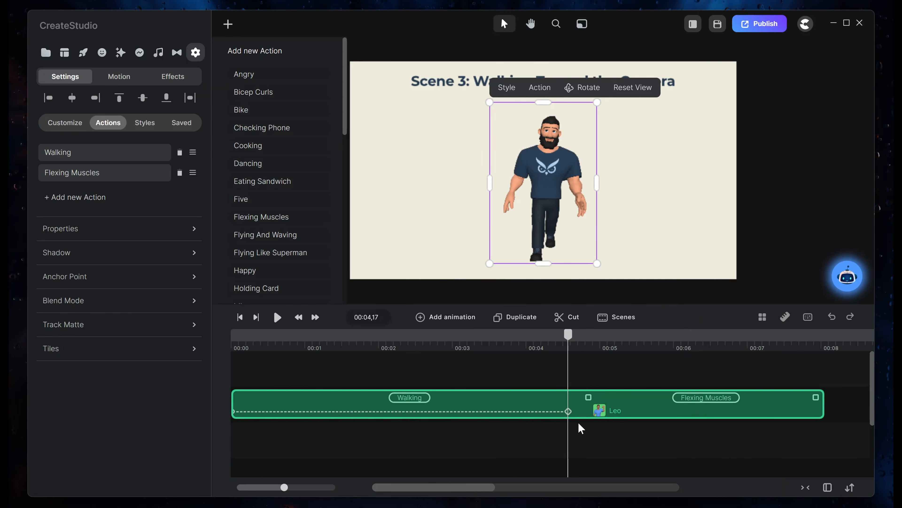
{"action": "left_click", "coordinate": [459, 321]}
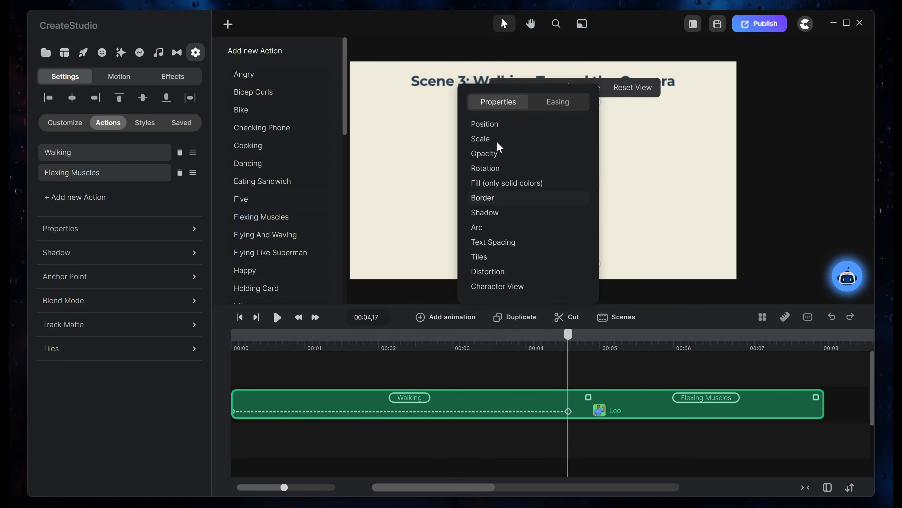
{"action": "left_click", "coordinate": [498, 124]}
{"action": "left_click", "coordinate": [499, 168]}
{"action": "left_click", "coordinate": [498, 285]}
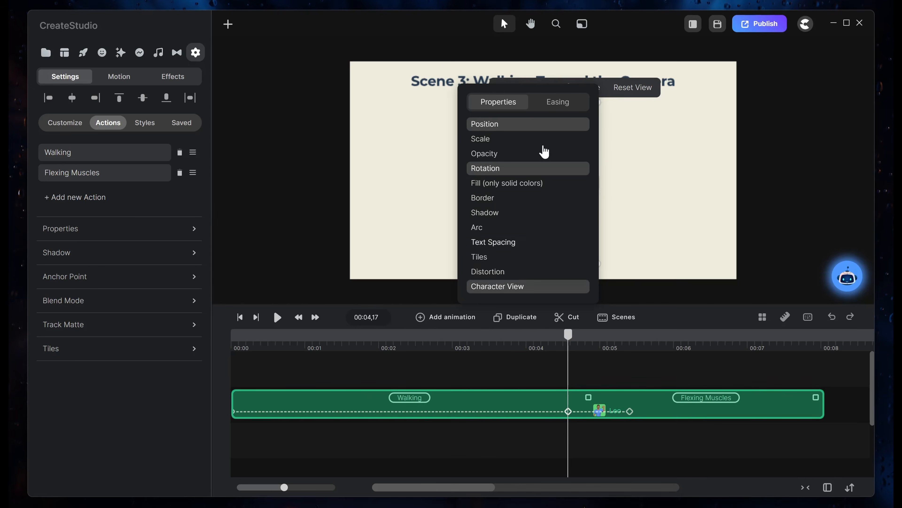
{"action": "left_click", "coordinate": [558, 102]}
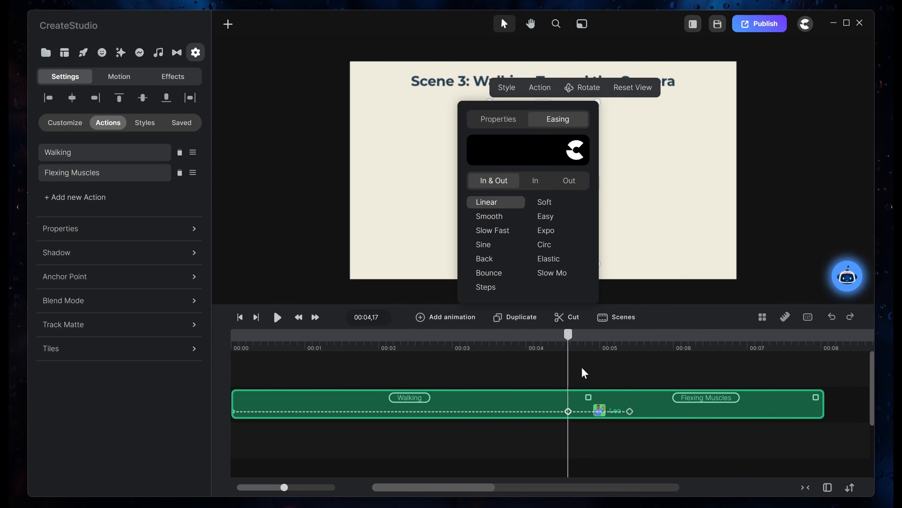
{"action": "left_click", "coordinate": [569, 342]}
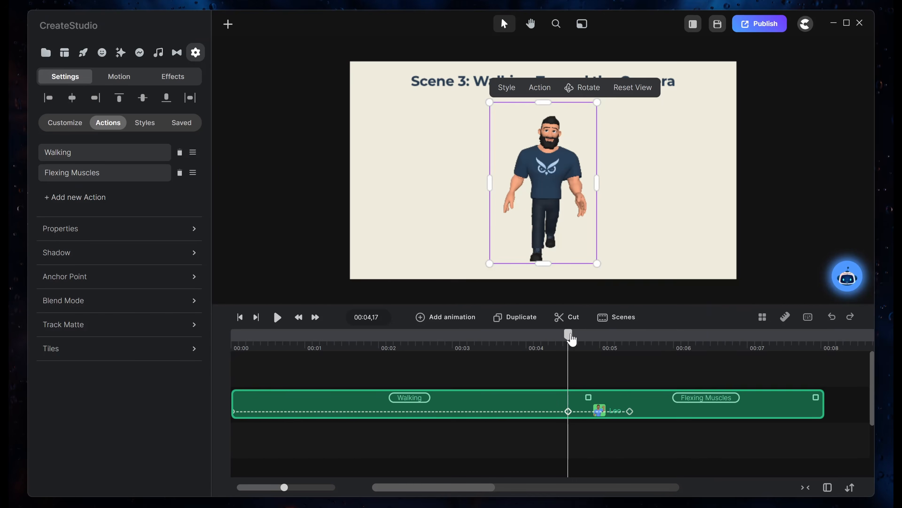
At the 00:05,12 keyframe, rotate Leo in 3D to face the camera while flexing, and preview the turn.
{"action": "left_click", "coordinate": [628, 411]}
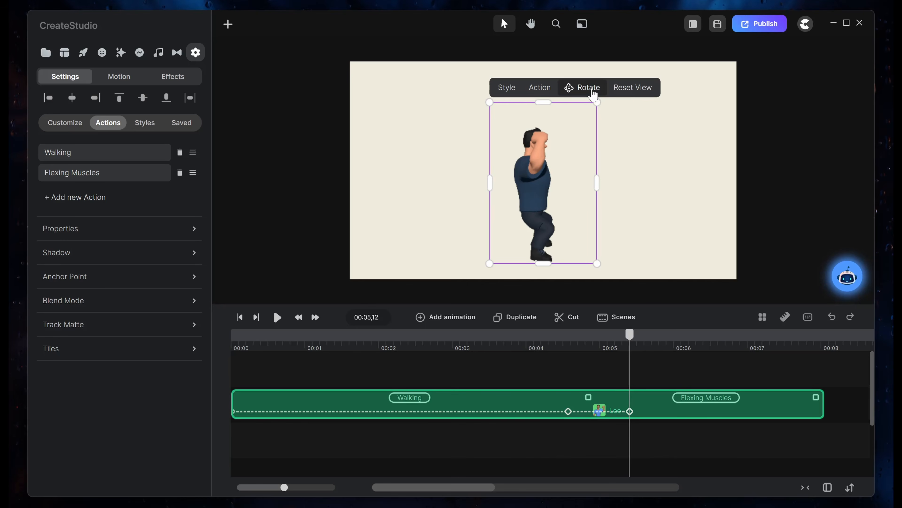
{"action": "left_click", "coordinate": [585, 88]}
{"action": "left_click_drag", "start_coordinate": [560, 183], "coordinate": [502, 178]}
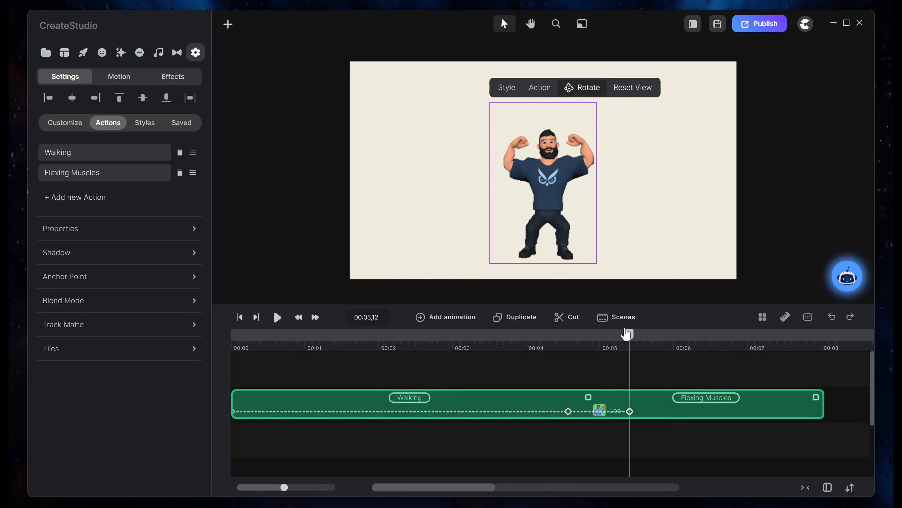
{"action": "left_click_drag", "start_coordinate": [630, 339], "coordinate": [482, 356]}
{"action": "left_click", "coordinate": [279, 317]}
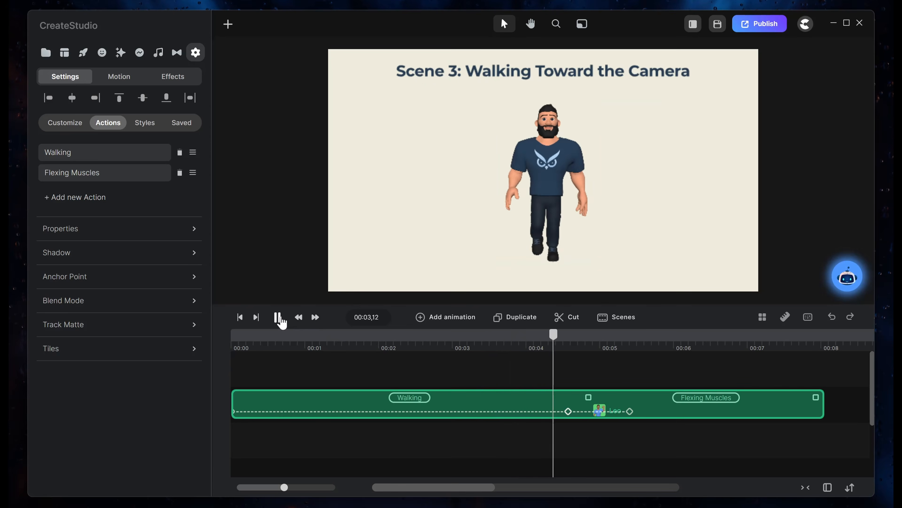
{"action": "left_click", "coordinate": [279, 317]}
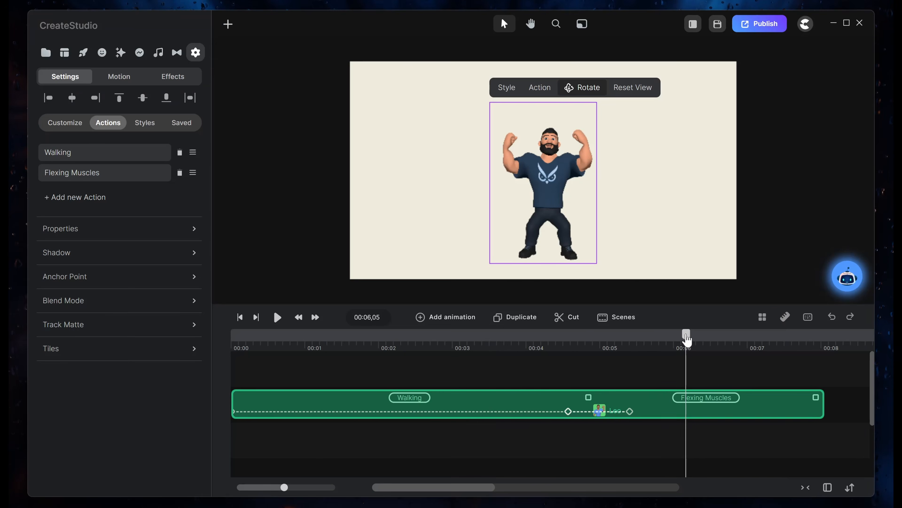
Turn on Disable End for Leo's Walking action and replay the transition into Flexing Muscles.
{"action": "left_click_drag", "start_coordinate": [685, 339], "coordinate": [588, 360]}
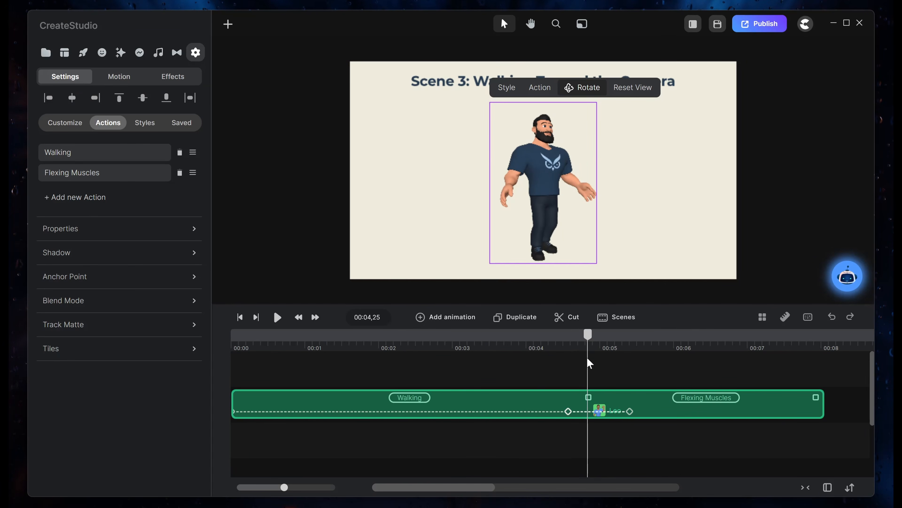
{"action": "left_click", "coordinate": [410, 398]}
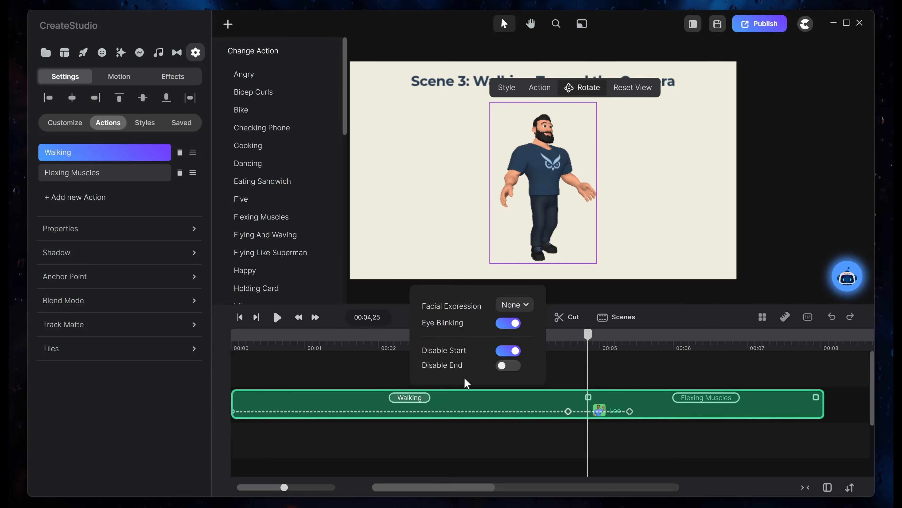
{"action": "left_click", "coordinate": [503, 367]}
{"action": "left_click_drag", "start_coordinate": [590, 354], "coordinate": [512, 354]}
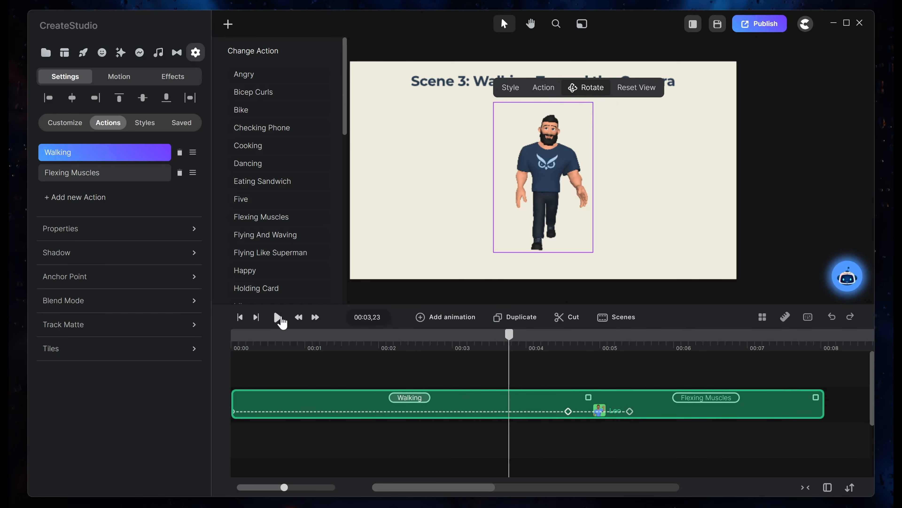
{"action": "left_click", "coordinate": [278, 317]}
{"action": "left_click", "coordinate": [280, 318]}
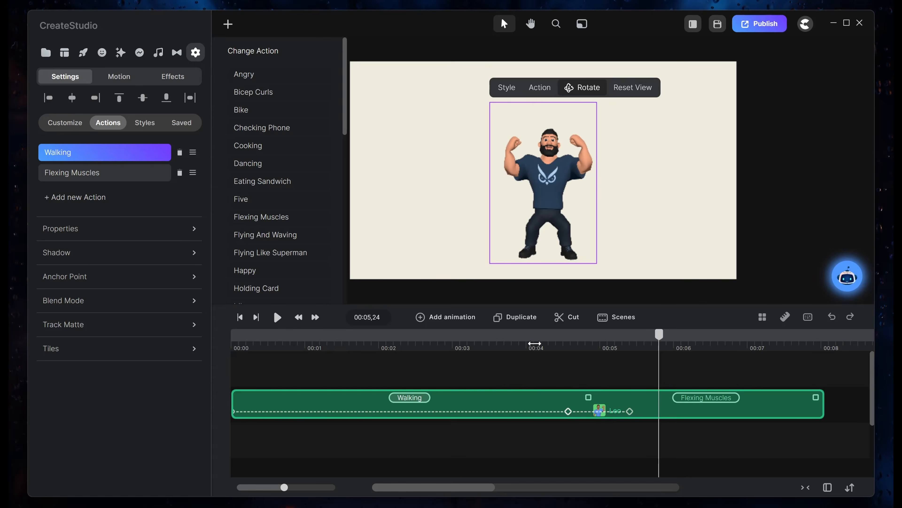
{"action": "left_click", "coordinate": [535, 343]}
{"action": "left_click", "coordinate": [278, 316]}
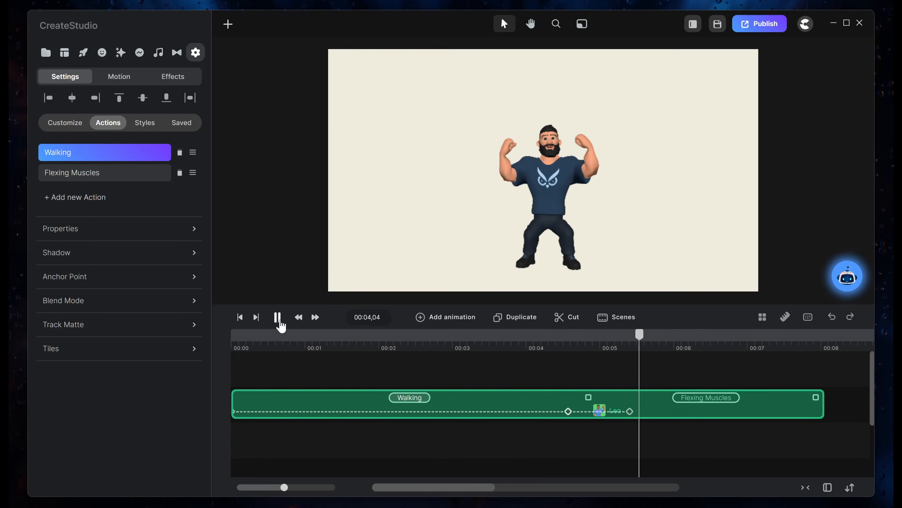
Change the easing of Leo's turning animation to Circ and preview the transition.
{"action": "left_click", "coordinate": [594, 411]}
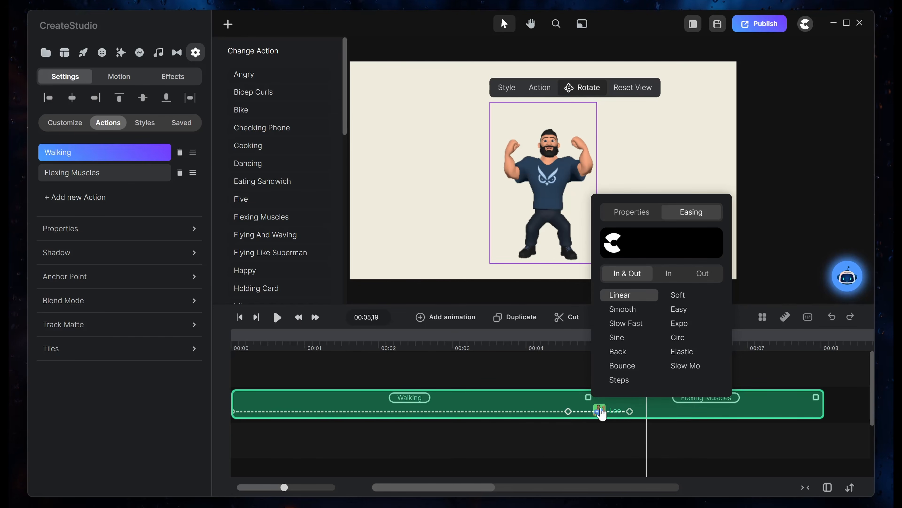
{"action": "left_click", "coordinate": [684, 337]}
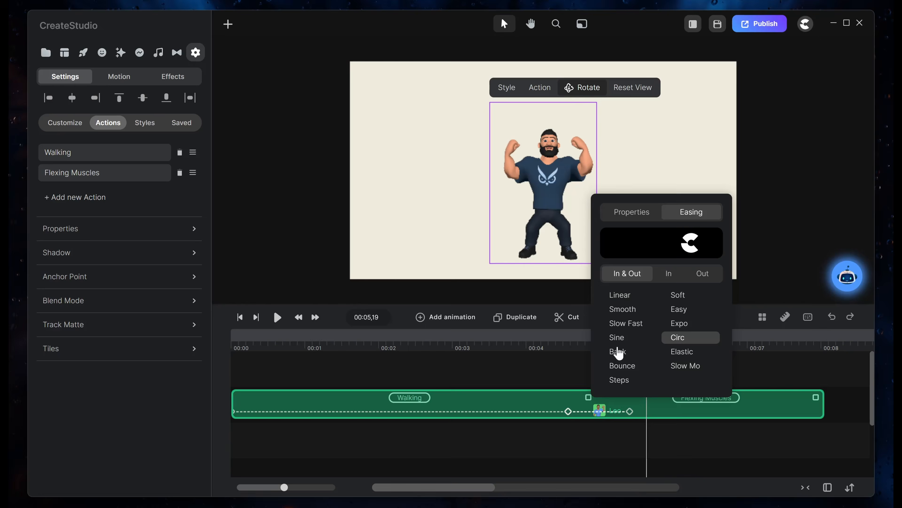
{"action": "left_click", "coordinate": [540, 343]}
{"action": "left_click", "coordinate": [278, 317]}
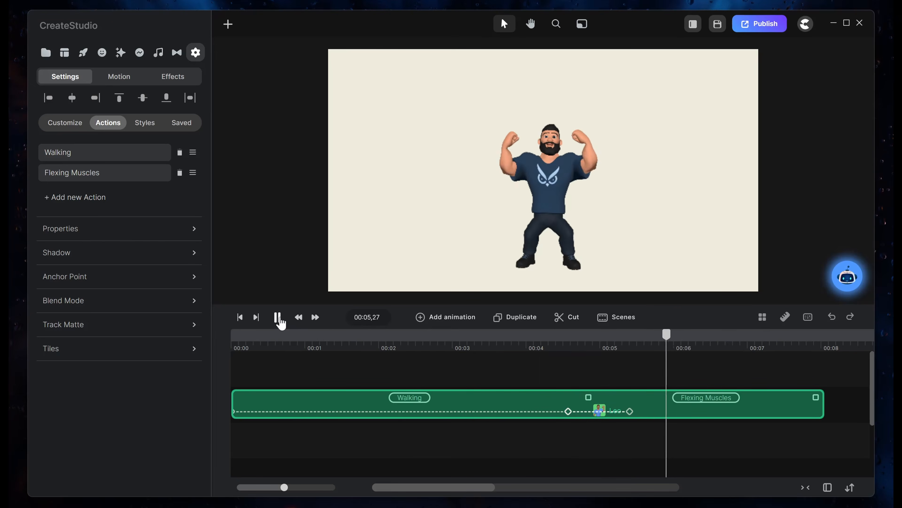
{"action": "left_click", "coordinate": [279, 318]}
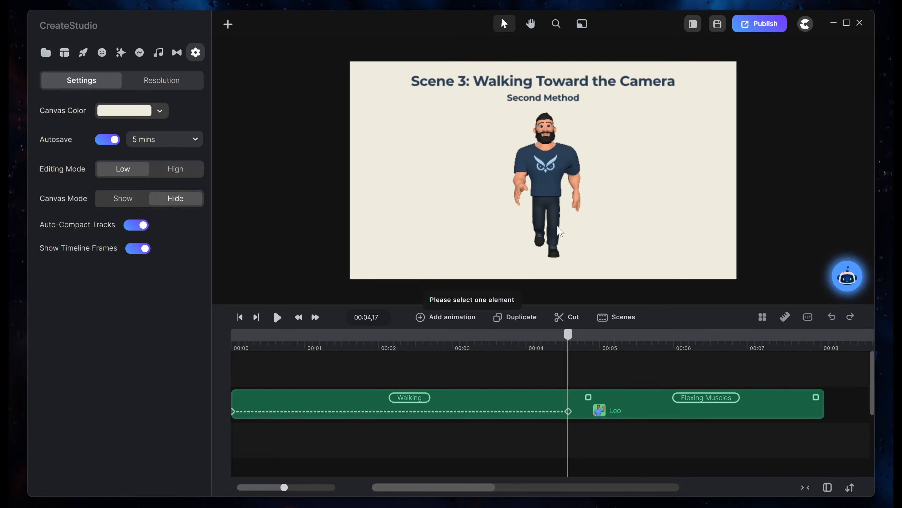
Add a new Position animation with Linear easing to Leo, starting from his 00:04,17 keyframe.
{"action": "left_click", "coordinate": [560, 231]}
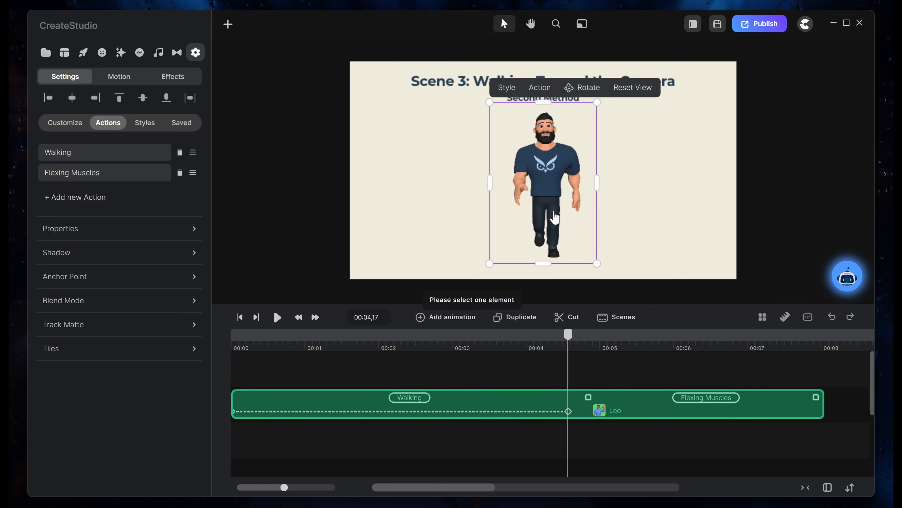
{"action": "left_click", "coordinate": [460, 318]}
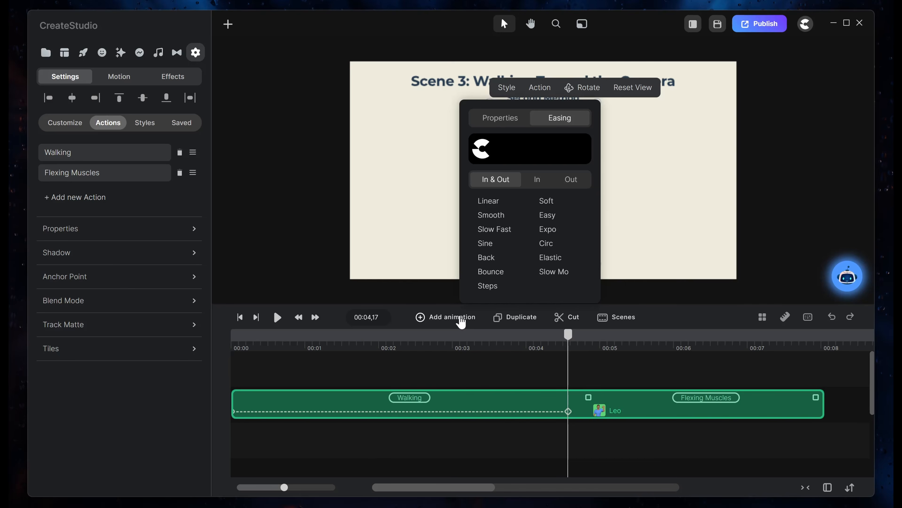
{"action": "left_click", "coordinate": [503, 119]}
{"action": "left_click", "coordinate": [497, 125]}
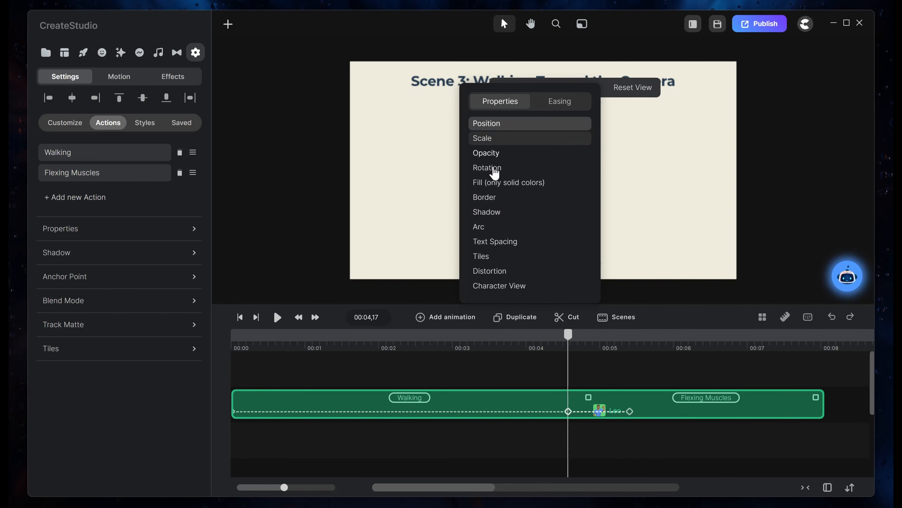
{"action": "left_click", "coordinate": [560, 103]}
{"action": "left_click", "coordinate": [500, 202]}
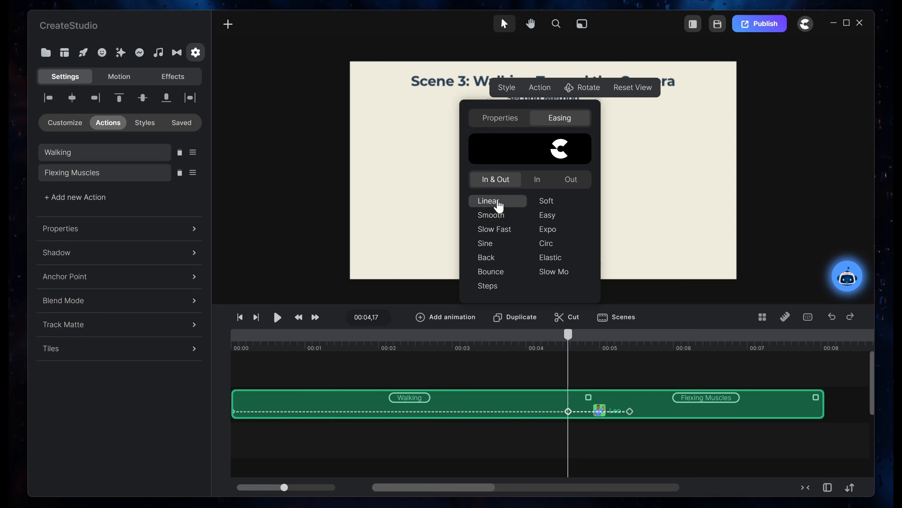
At the 00:05,12 keyframe, rotate Leo in 3D to face the camera while flexing, and preview the turn from the walk.
{"action": "left_click", "coordinate": [277, 317]}
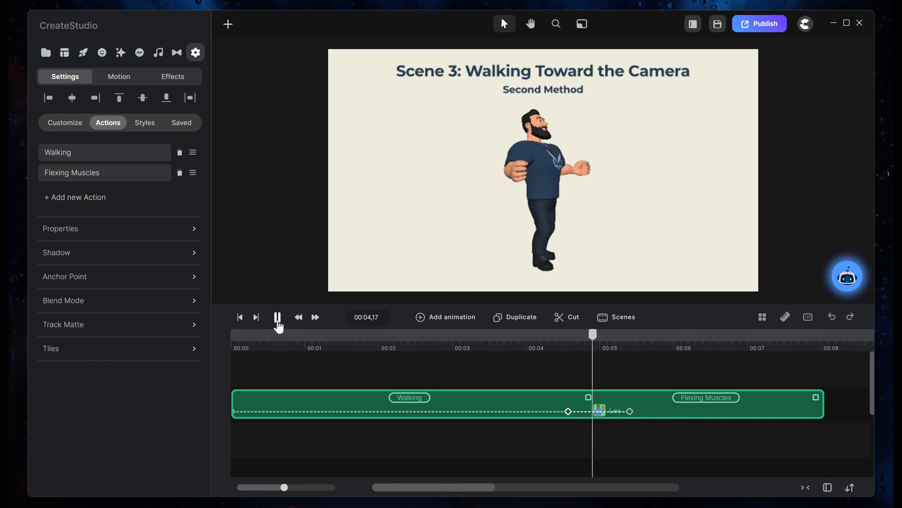
{"action": "left_click", "coordinate": [277, 317]}
{"action": "left_click", "coordinate": [629, 411]}
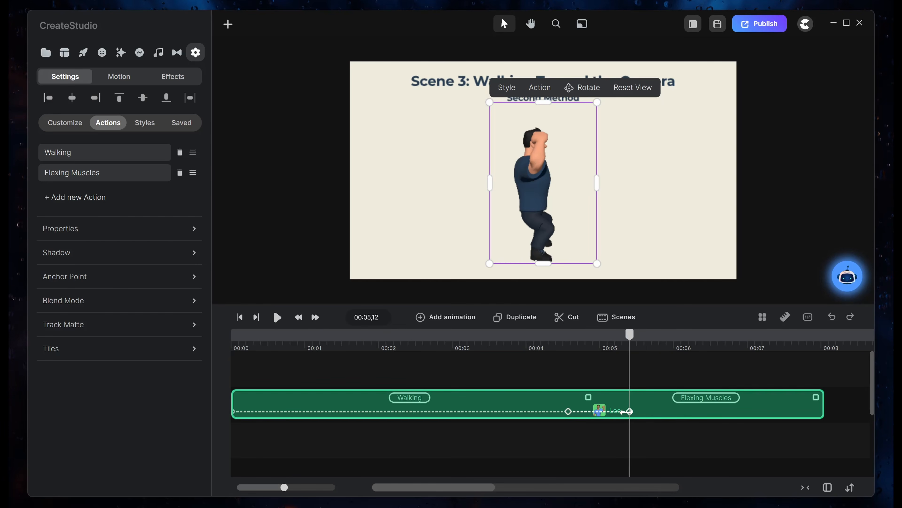
{"action": "left_click_drag", "start_coordinate": [541, 194], "coordinate": [739, 194]}
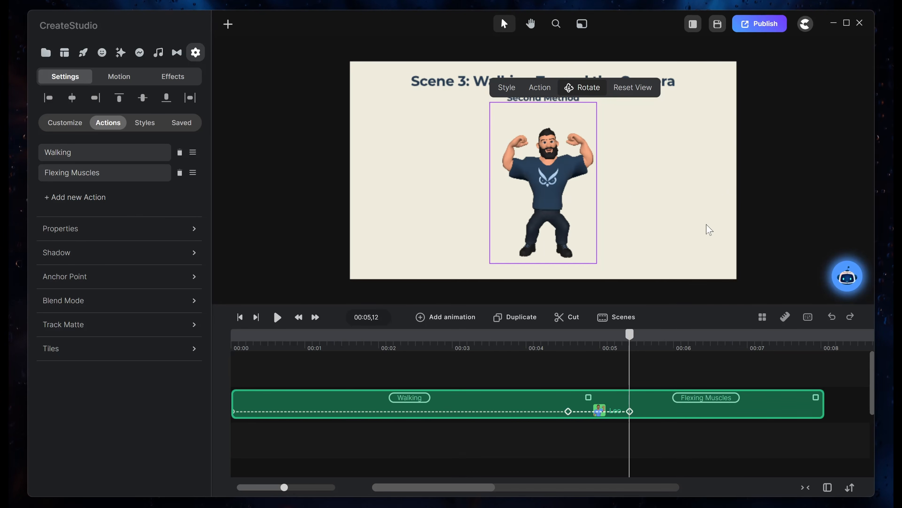
{"action": "left_click_drag", "start_coordinate": [631, 345], "coordinate": [553, 345]}
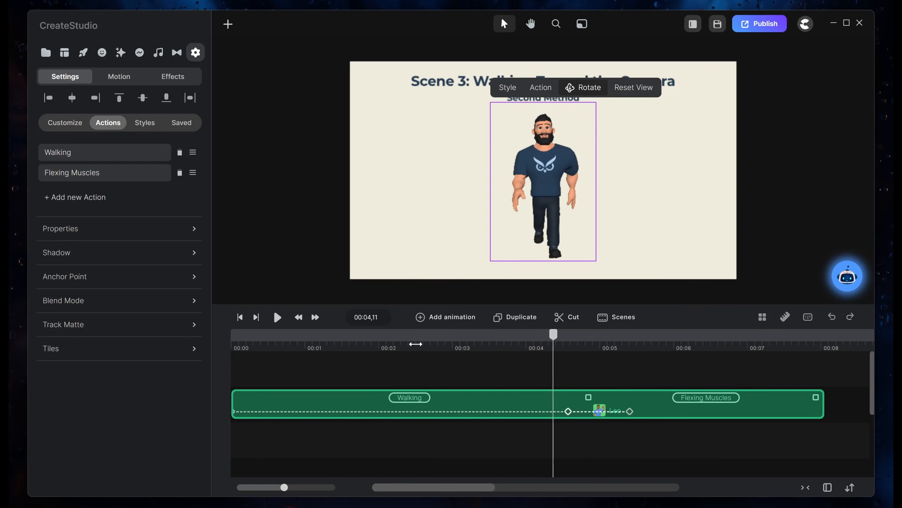
{"action": "left_click", "coordinate": [277, 316]}
{"action": "left_click", "coordinate": [279, 316]}
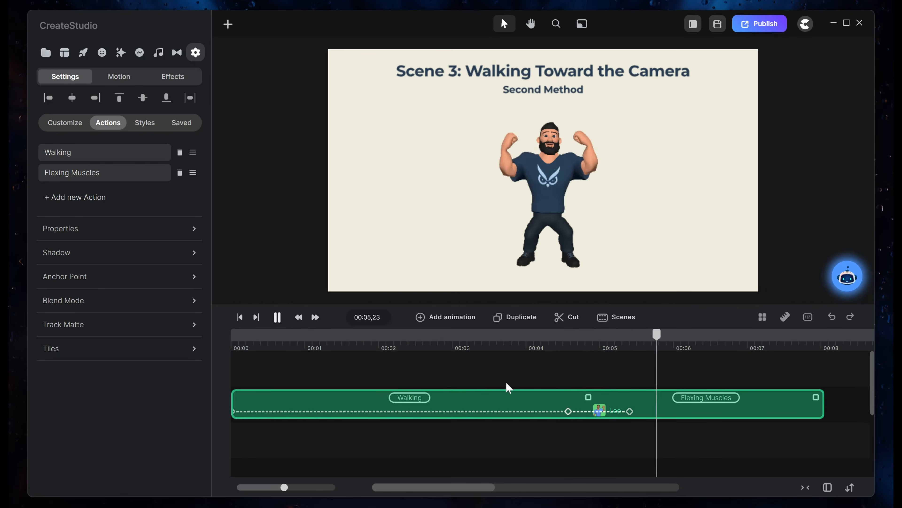
Shorten Leo's turn by moving its end keyframe slightly earlier, to just after 00:05, and replay the transition.
{"action": "left_click_drag", "start_coordinate": [628, 412], "coordinate": [615, 411]}
{"action": "left_click", "coordinate": [544, 348]}
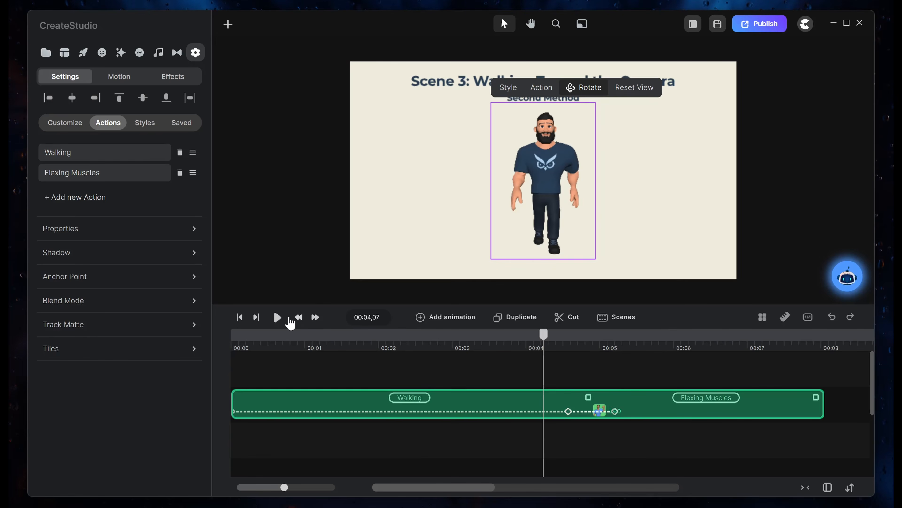
{"action": "left_click", "coordinate": [278, 317]}
{"action": "left_click", "coordinate": [279, 318]}
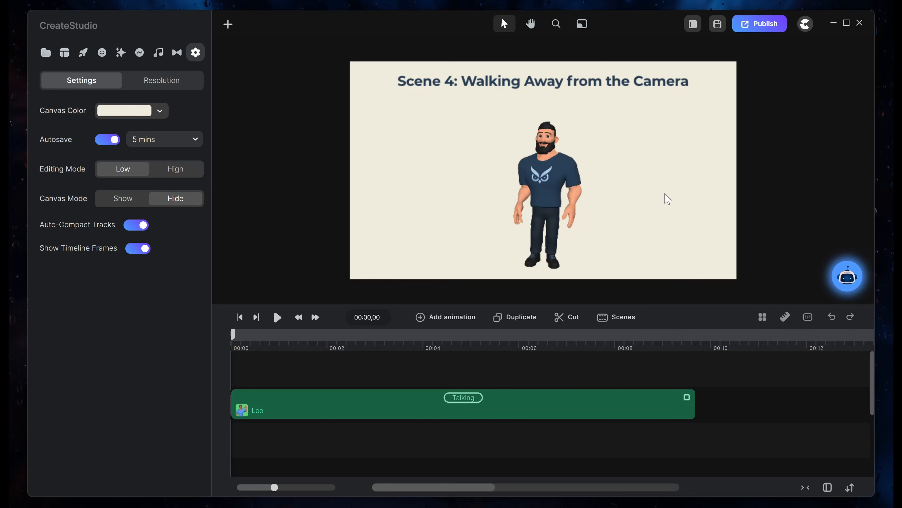
Add a Walking action after Talking for Leo in Scene 4.
{"action": "left_click", "coordinate": [554, 187]}
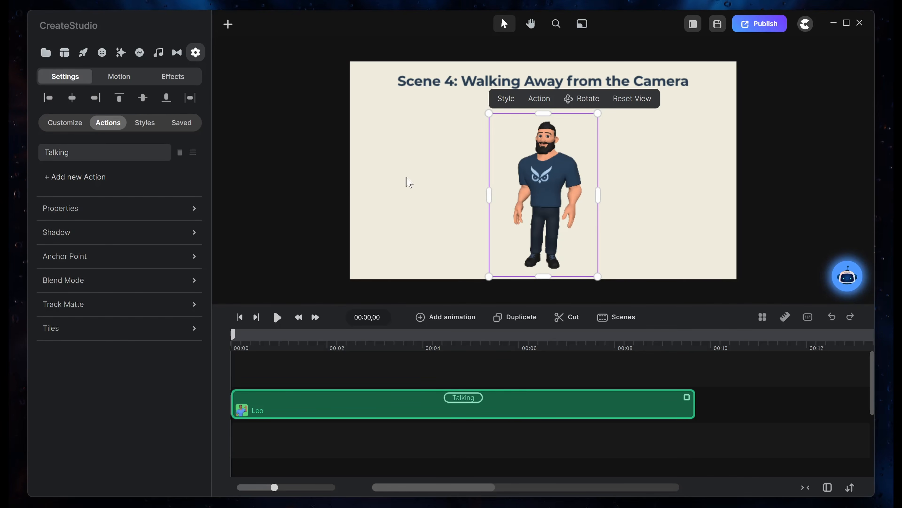
{"action": "left_click", "coordinate": [79, 178]}
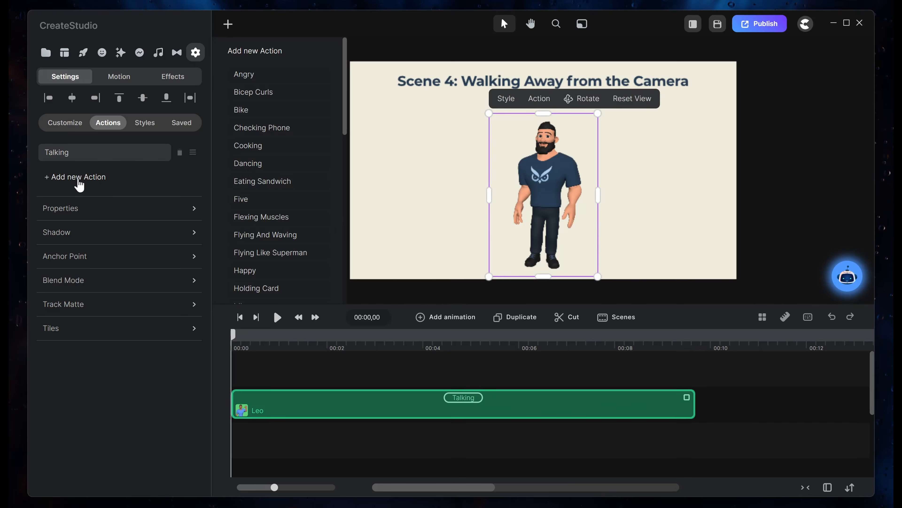
{"action": "scroll", "coordinate": [262, 175], "scroll_direction": "down", "scroll_amount": 10}
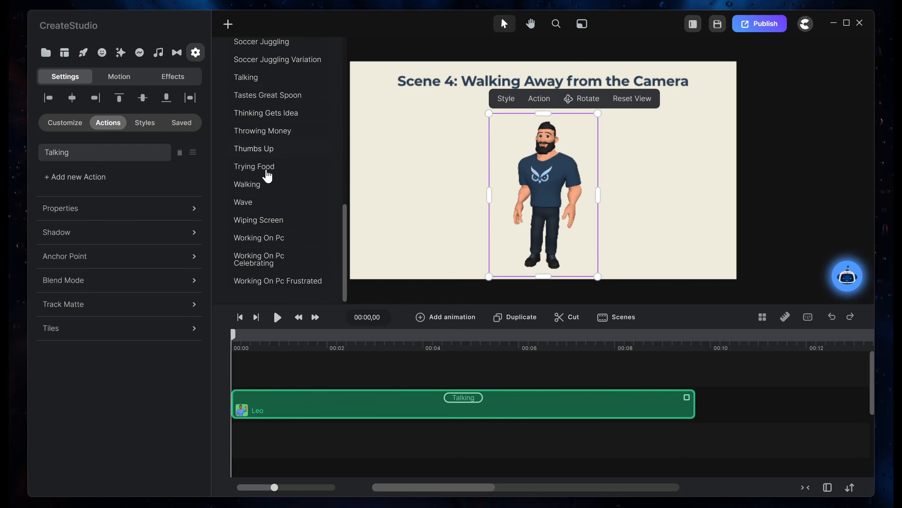
{"action": "left_click", "coordinate": [312, 185]}
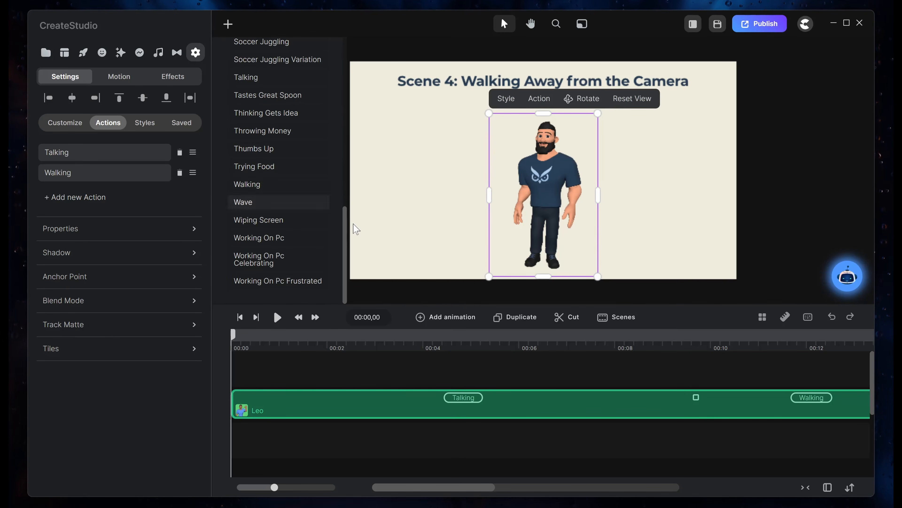
{"action": "left_click", "coordinate": [805, 199]}
At 00:09,21, where Talking ends, add a Position, Scale, Rotation and Character View animation with Linear easing to Leo.
{"action": "left_click_drag", "start_coordinate": [234, 343], "coordinate": [697, 355]}
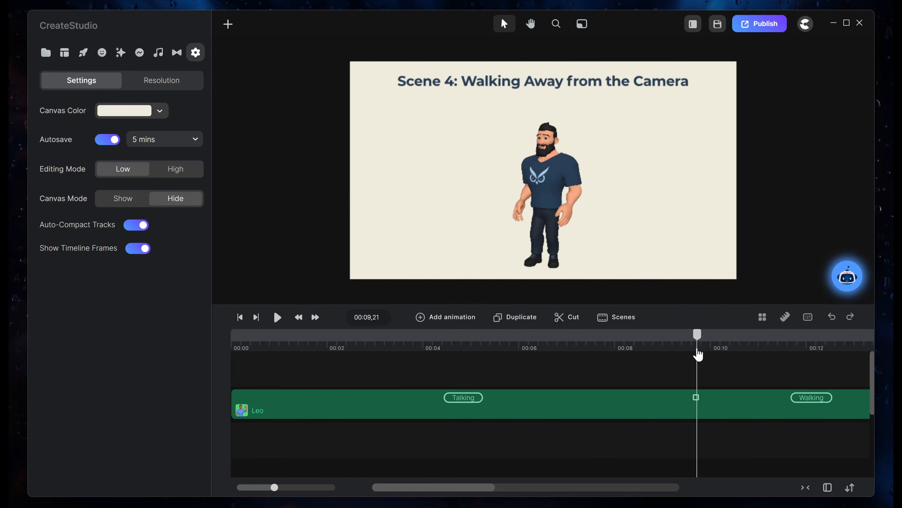
{"action": "left_click", "coordinate": [590, 397]}
{"action": "left_click", "coordinate": [448, 317]}
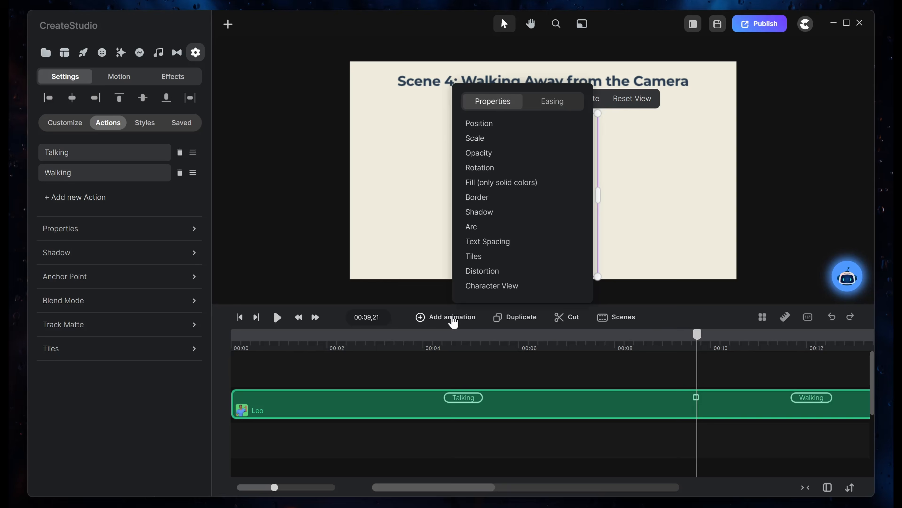
{"action": "left_click", "coordinate": [495, 124]}
{"action": "left_click", "coordinate": [493, 138]}
{"action": "left_click", "coordinate": [492, 152]}
{"action": "left_click", "coordinate": [491, 169]}
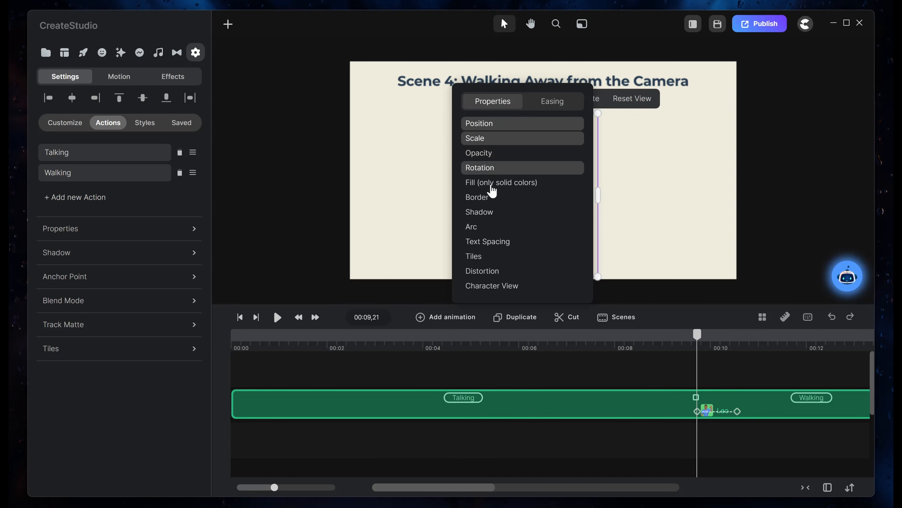
{"action": "left_click", "coordinate": [491, 288]}
{"action": "left_click", "coordinate": [553, 103]}
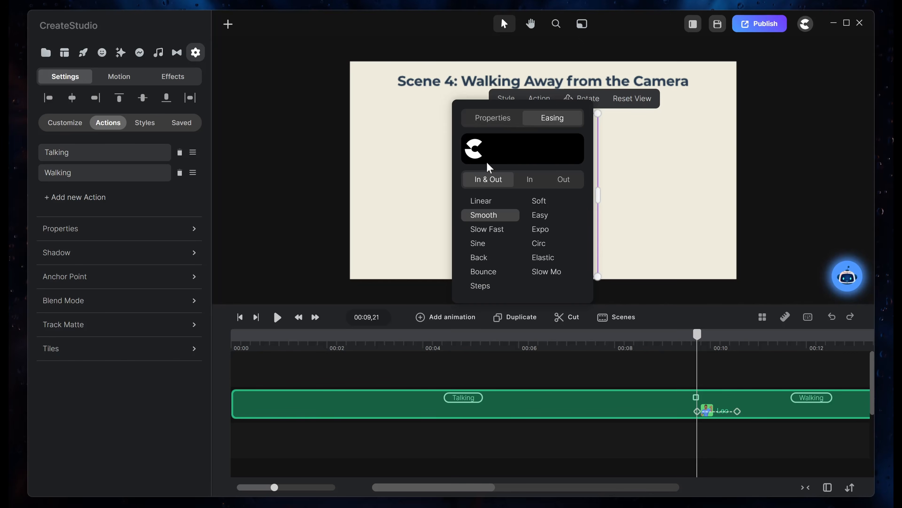
{"action": "left_click", "coordinate": [486, 201]}
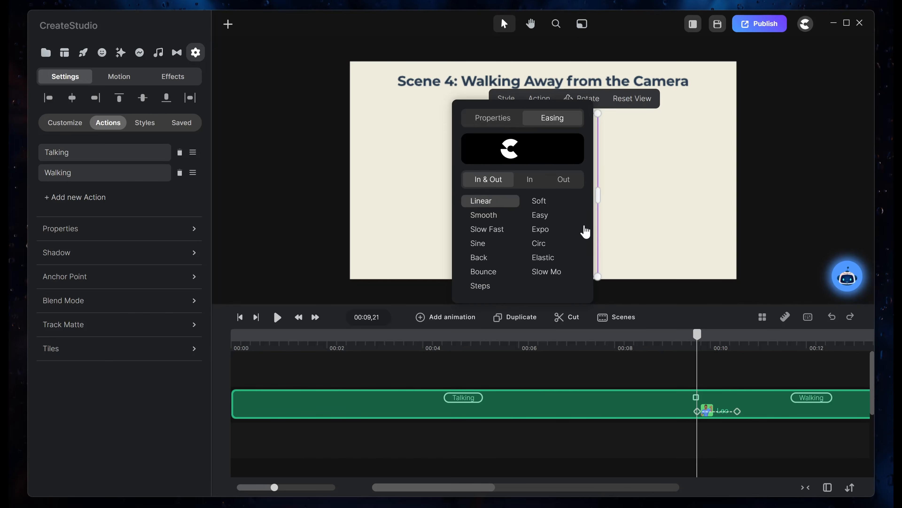
{"action": "left_click", "coordinate": [781, 154]}
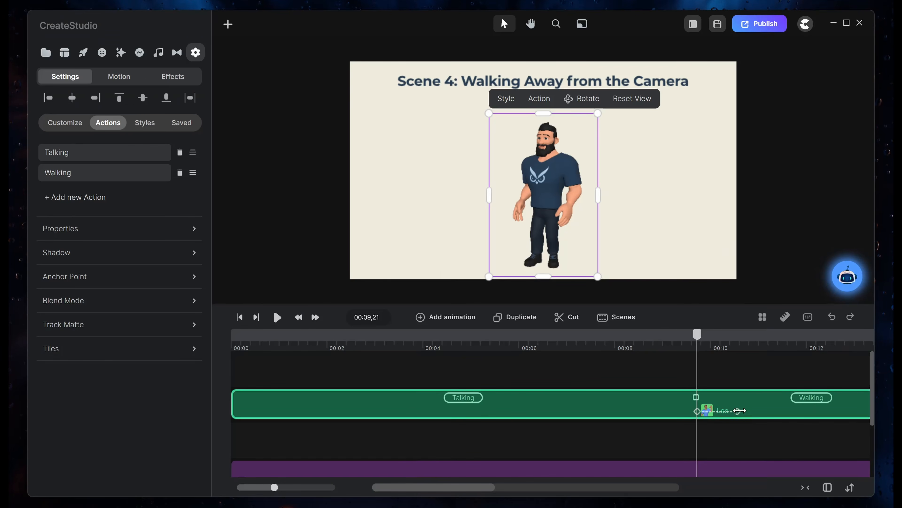
At the 00:10,16 end keyframe, rotate Leo in 3D so his back faces the camera.
{"action": "left_click", "coordinate": [738, 411]}
{"action": "left_click", "coordinate": [591, 100]}
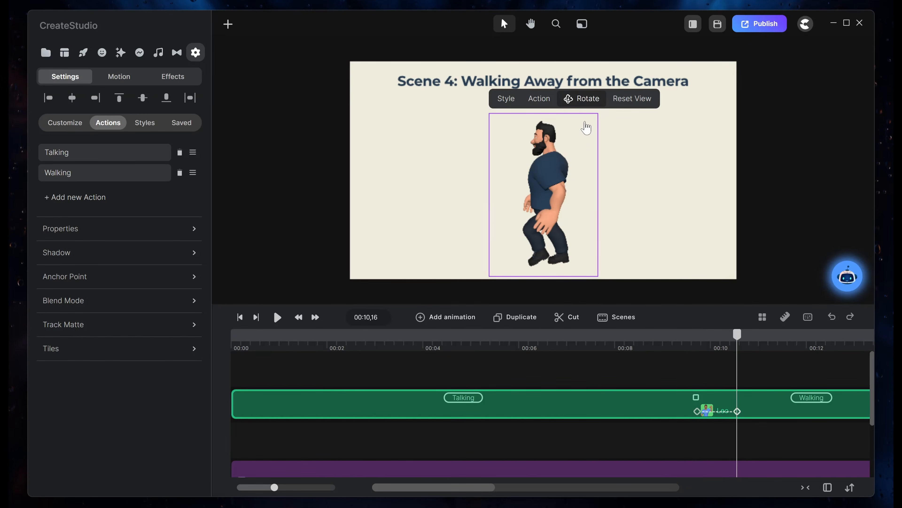
{"action": "left_click_drag", "start_coordinate": [563, 192], "coordinate": [513, 180]}
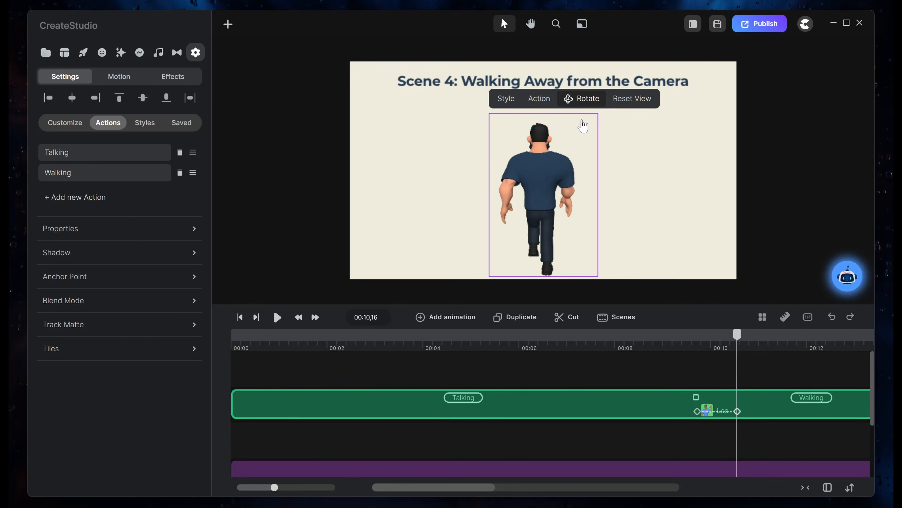
{"action": "left_click", "coordinate": [767, 189]}
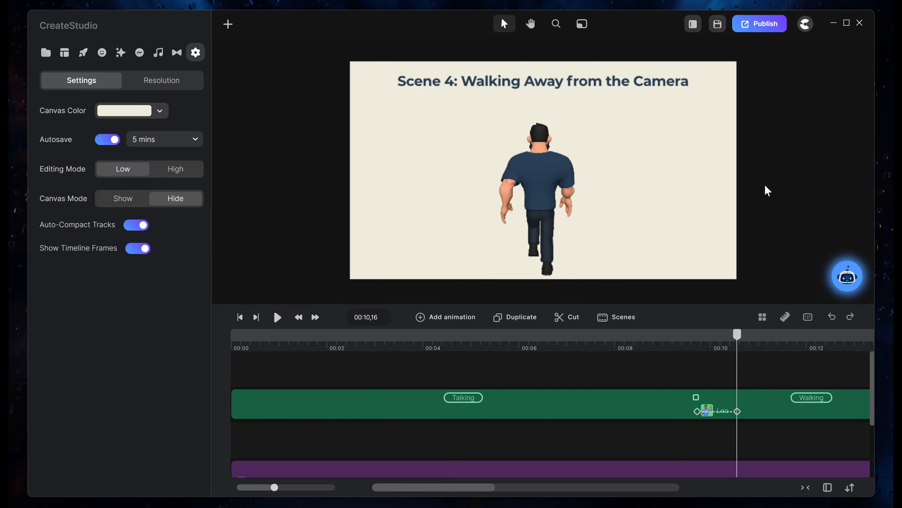
Shrink Leo to a little under half his size at the 00:10,16 keyframe and centre him horizontally on the canvas.
{"action": "left_click", "coordinate": [543, 198]}
{"action": "left_click_drag", "start_coordinate": [596, 277], "coordinate": [512, 187]}
{"action": "left_click", "coordinate": [78, 101]}
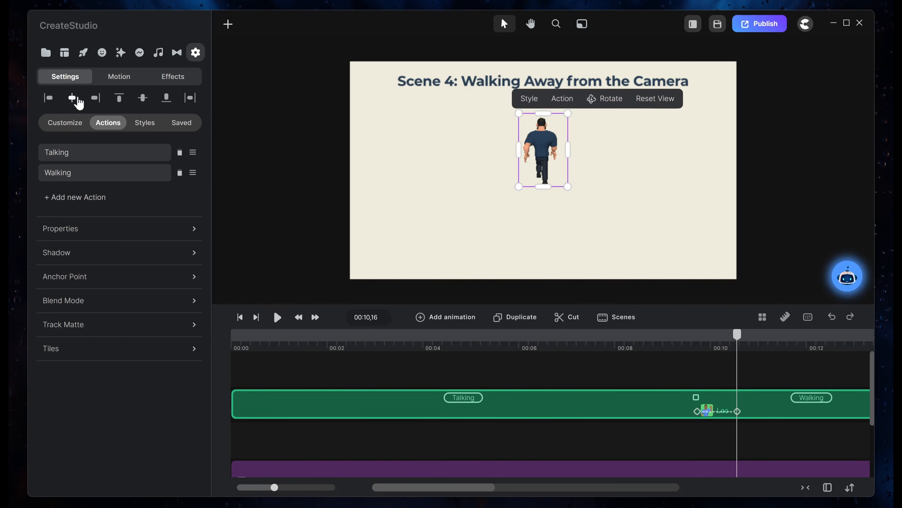
{"action": "left_click", "coordinate": [564, 183]}
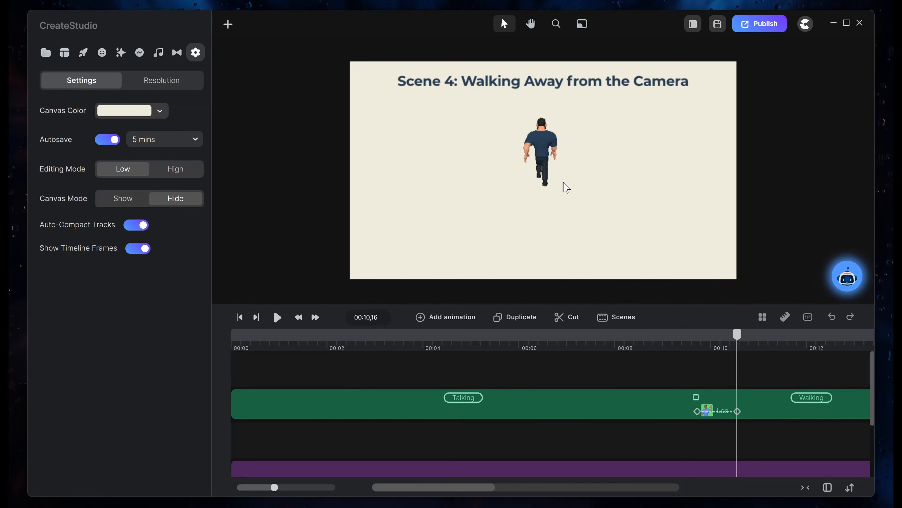
Add a Wave action after Leo's Walking action.
{"action": "left_click", "coordinate": [543, 152]}
{"action": "left_click", "coordinate": [71, 197]}
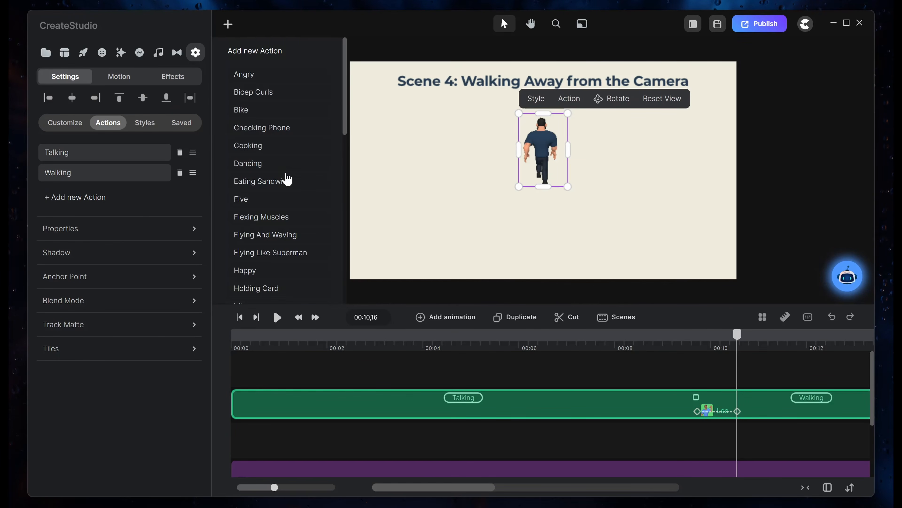
{"action": "scroll", "coordinate": [286, 178], "scroll_direction": "down", "scroll_amount": 10}
{"action": "scroll", "coordinate": [287, 181], "scroll_direction": "down", "scroll_amount": 5}
{"action": "left_click", "coordinate": [264, 201]}
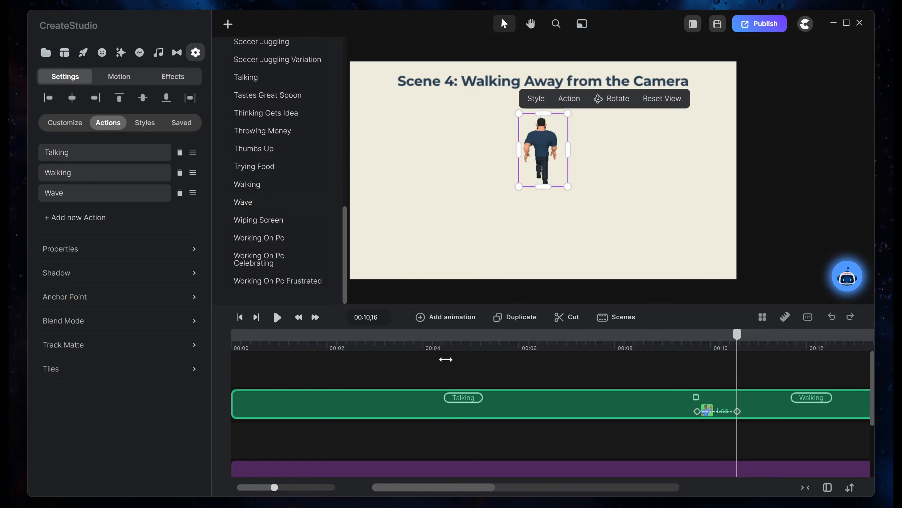
Extend Leo's walk-away animation by moving its end keyframe to 00:14,09, just before the Wave action.
{"action": "left_click_drag", "start_coordinate": [451, 490], "coordinate": [481, 490]}
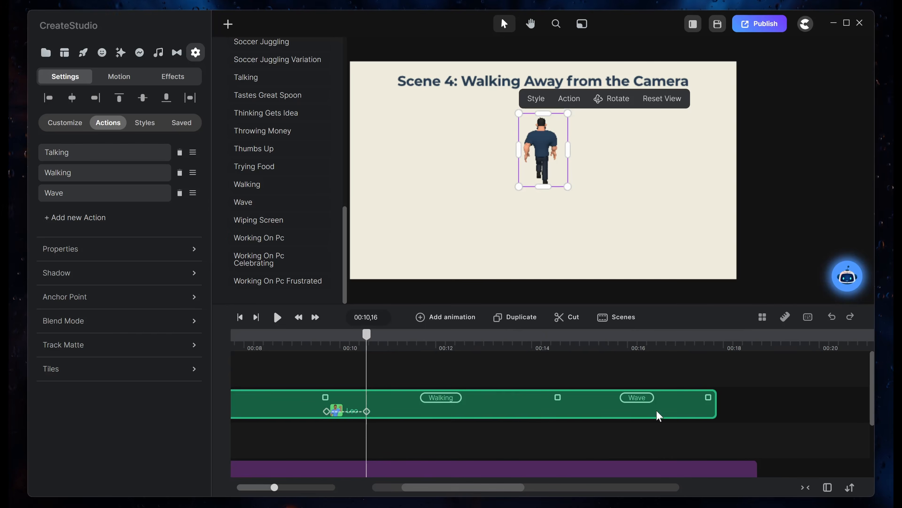
{"action": "left_click", "coordinate": [792, 198]}
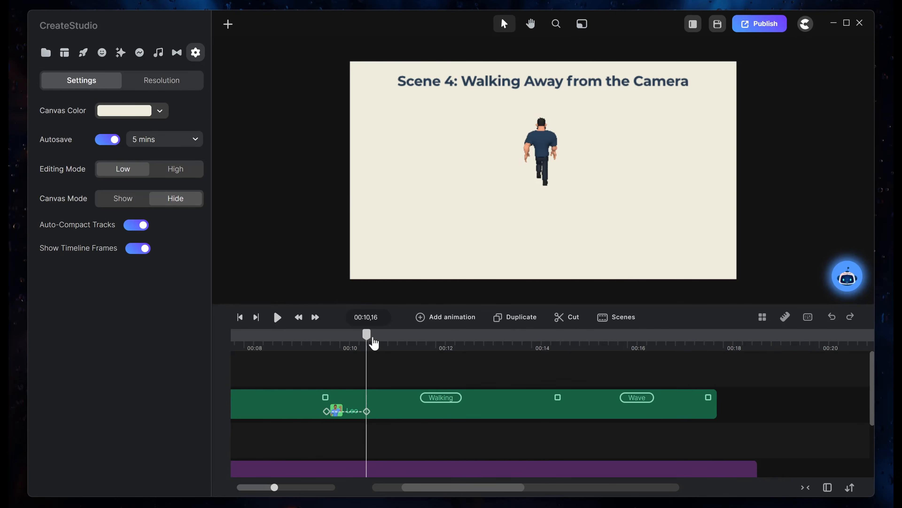
{"action": "left_click_drag", "start_coordinate": [374, 342], "coordinate": [549, 353]}
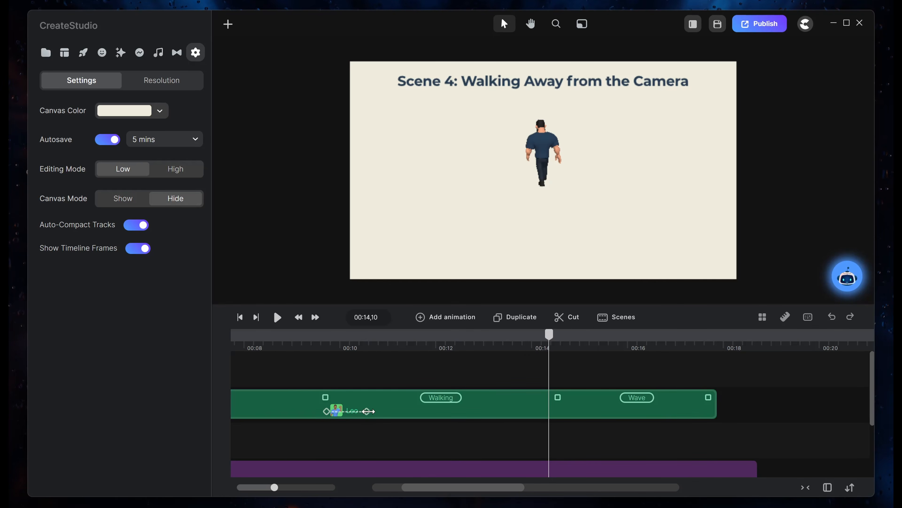
{"action": "left_click_drag", "start_coordinate": [367, 411], "coordinate": [547, 411]}
From the 00:14,09 keyframe, add a Position, Rotation and Character View animation with Linear easing to Leo.
{"action": "left_click", "coordinate": [448, 317]}
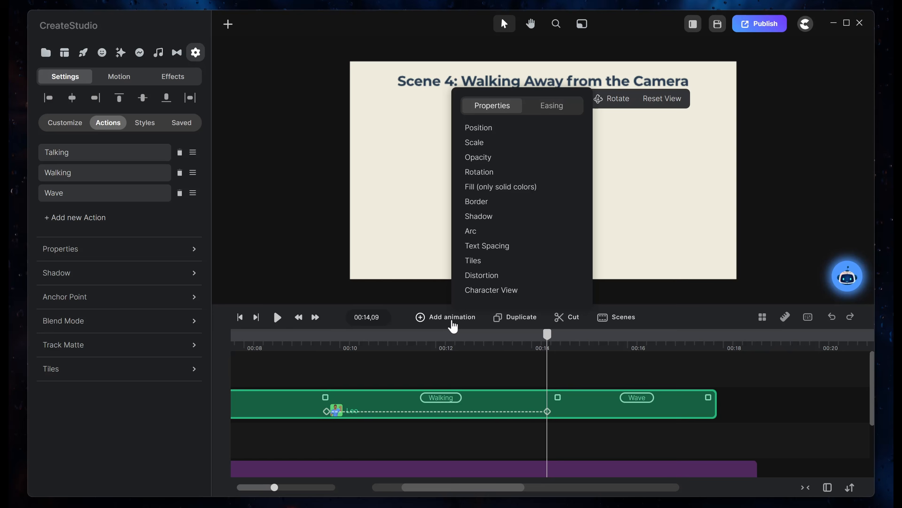
{"action": "left_click", "coordinate": [499, 129]}
{"action": "left_click", "coordinate": [490, 173]}
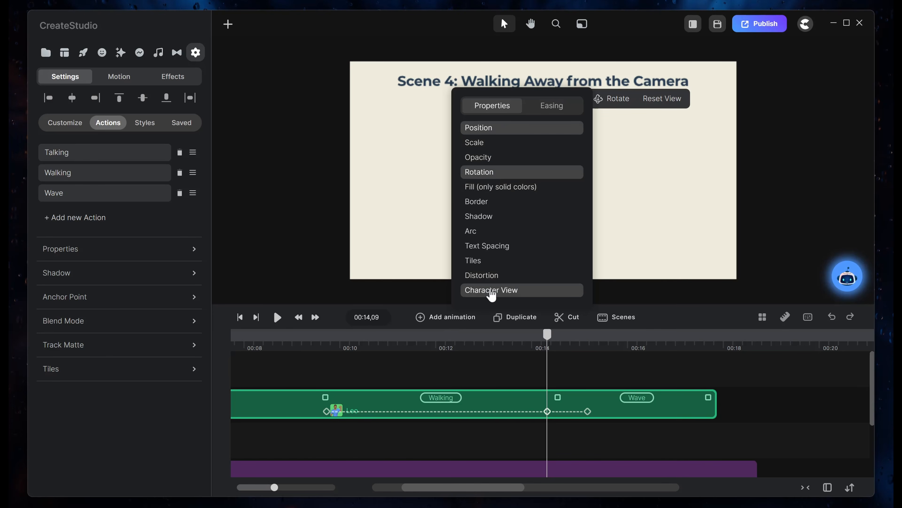
{"action": "left_click", "coordinate": [552, 106]}
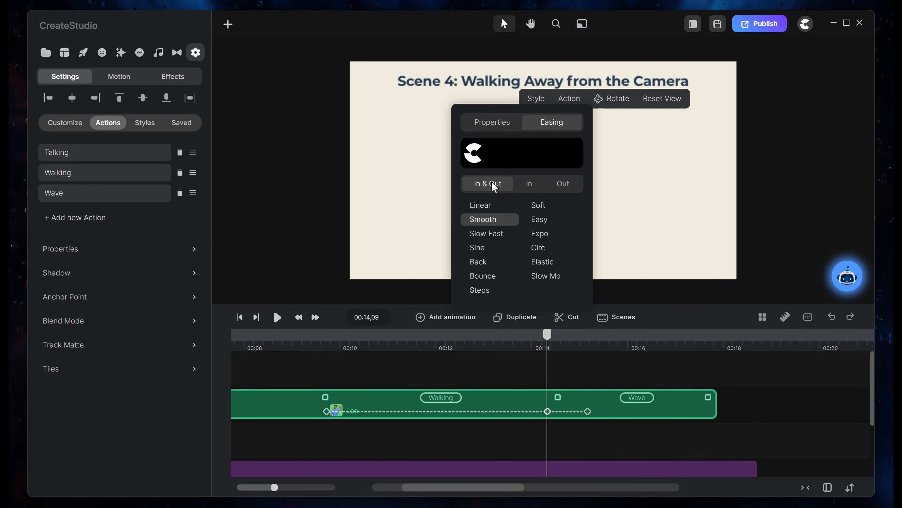
{"action": "left_click", "coordinate": [488, 209]}
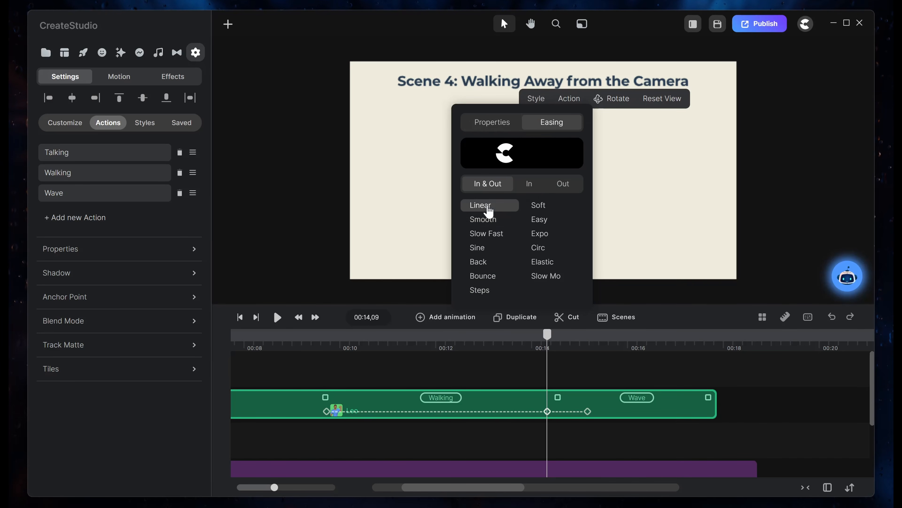
Turn Leo to face the camera at the 00:15,04 keyframe, and preview the animation from about 00:08.
{"action": "left_click", "coordinate": [821, 183]}
{"action": "left_click", "coordinate": [675, 83]}
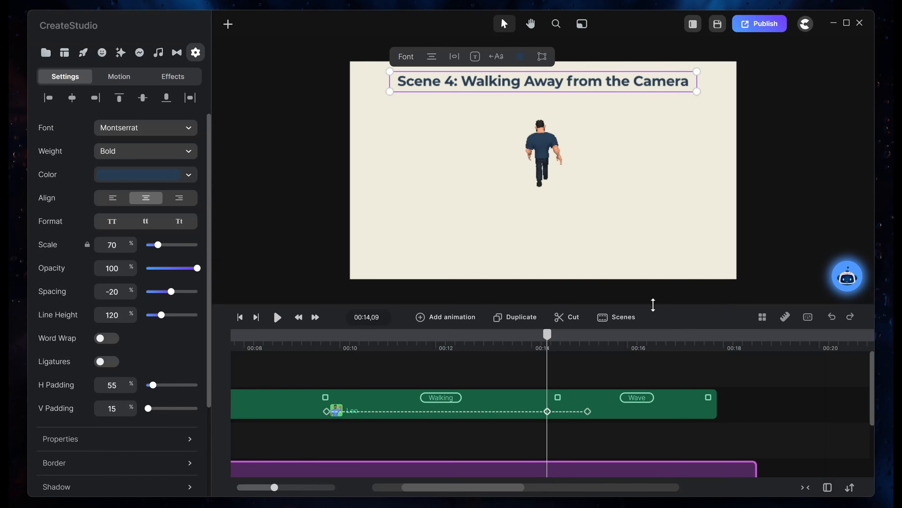
{"action": "left_click", "coordinate": [587, 411]}
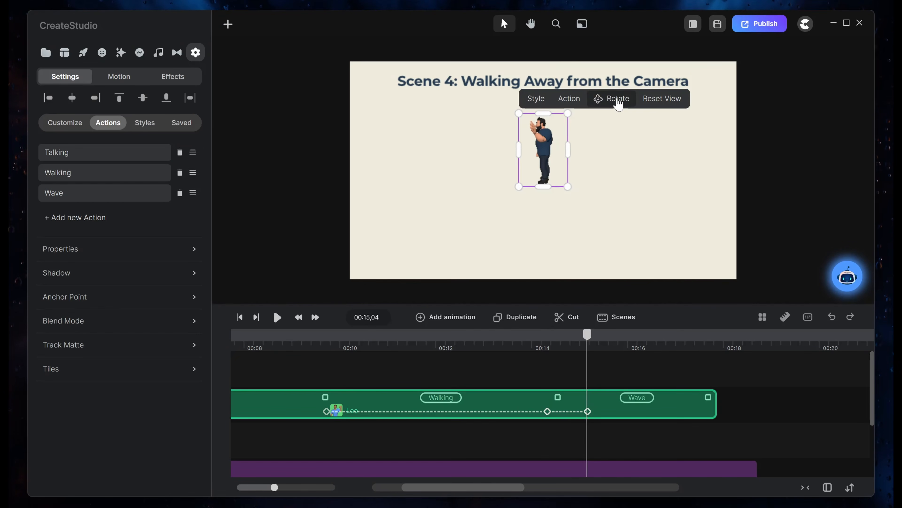
{"action": "left_click_drag", "start_coordinate": [544, 149], "coordinate": [612, 148]}
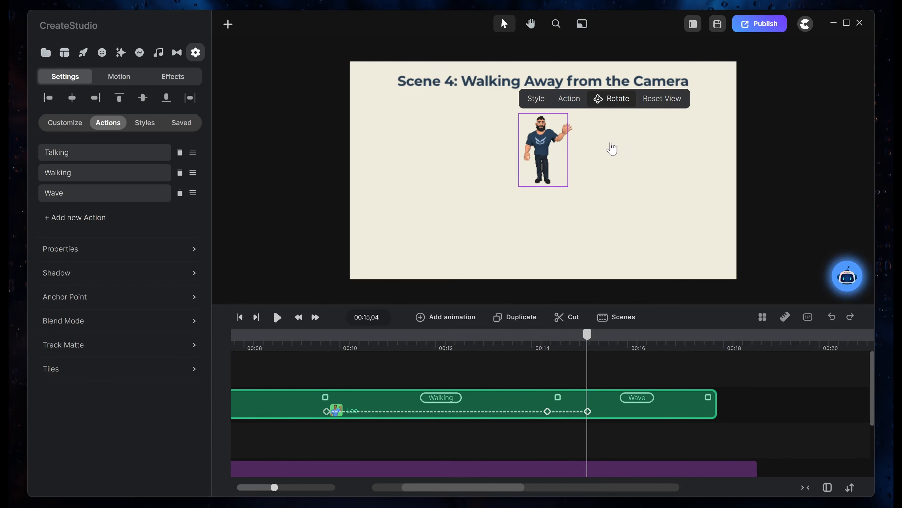
{"action": "left_click", "coordinate": [247, 339]}
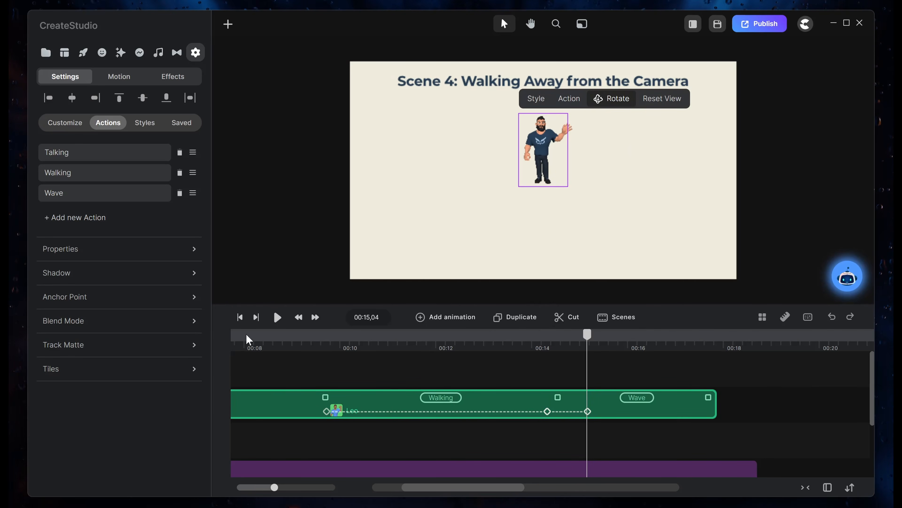
{"action": "left_click", "coordinate": [277, 317]}
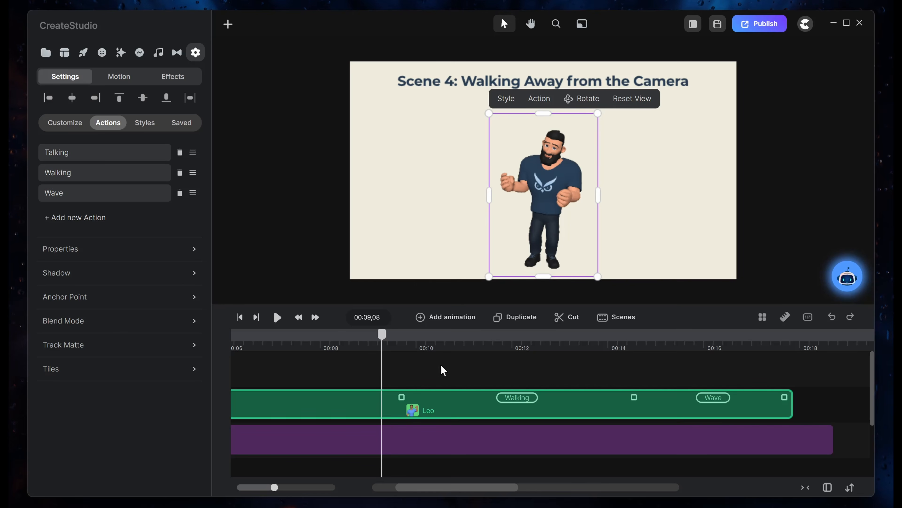
Add a Position and Rotation animation with Linear easing to Leo at 00:09,18, just before his Walking action.
{"action": "left_click_drag", "start_coordinate": [384, 343], "coordinate": [400, 347]}
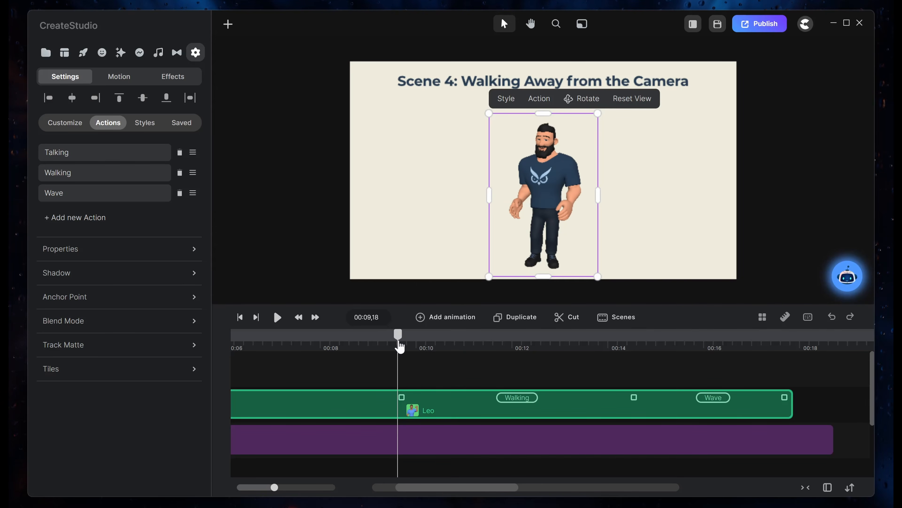
{"action": "left_click", "coordinate": [431, 317]}
{"action": "left_click", "coordinate": [460, 121]}
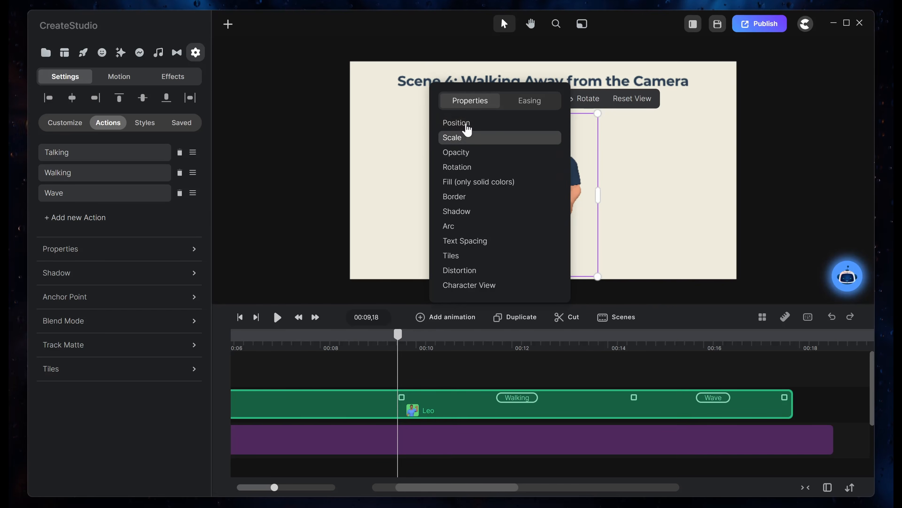
{"action": "left_click", "coordinate": [463, 124]}
{"action": "left_click", "coordinate": [462, 167]}
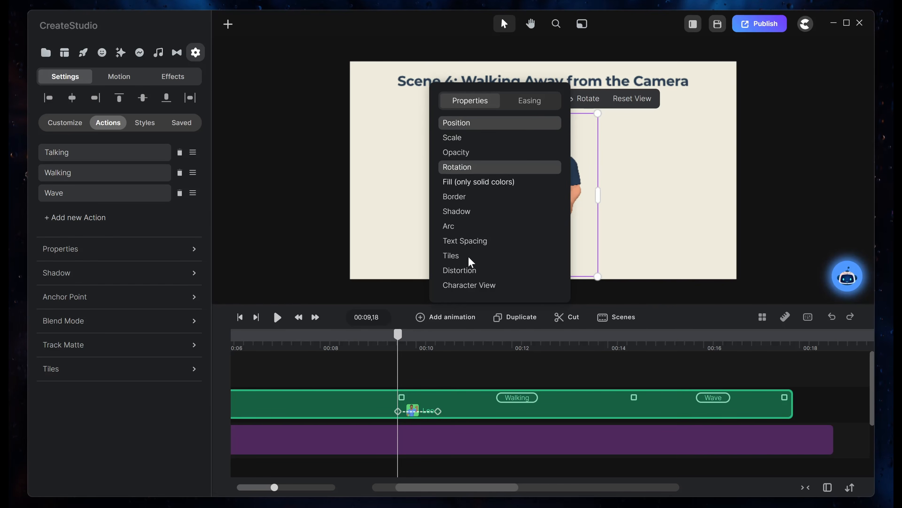
{"action": "left_click", "coordinate": [526, 103]}
{"action": "left_click", "coordinate": [459, 201]}
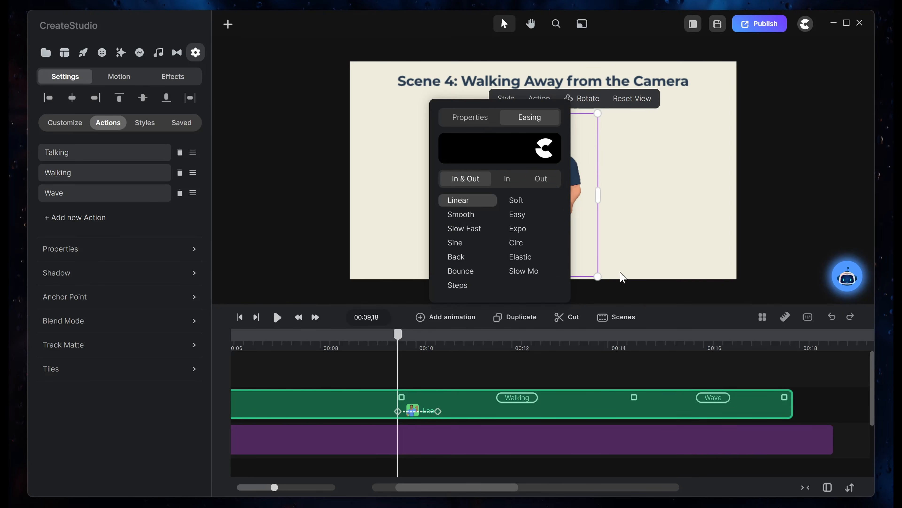
{"action": "left_click", "coordinate": [435, 367]}
Turn Leo so his back faces the camera at the 00:10,13 keyframe.
{"action": "left_click", "coordinate": [438, 411]}
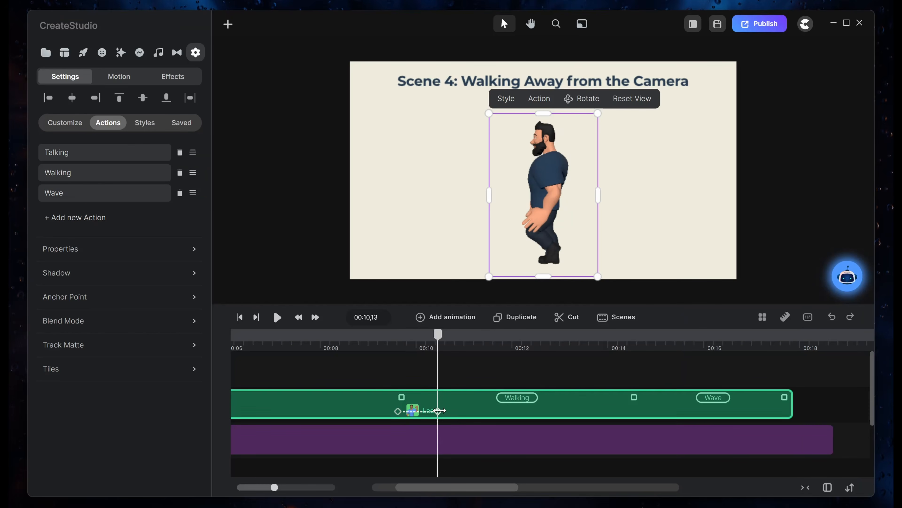
{"action": "left_click", "coordinate": [582, 98]}
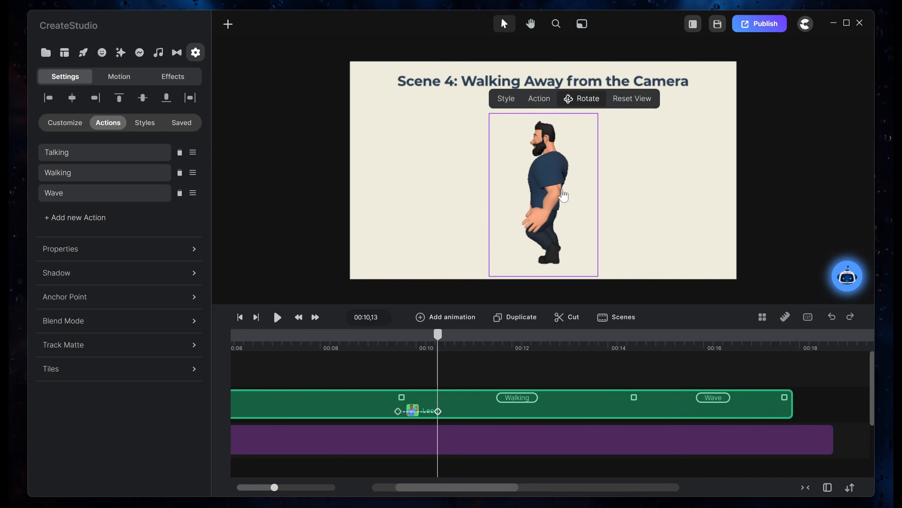
{"action": "left_click_drag", "start_coordinate": [563, 196], "coordinate": [494, 194]}
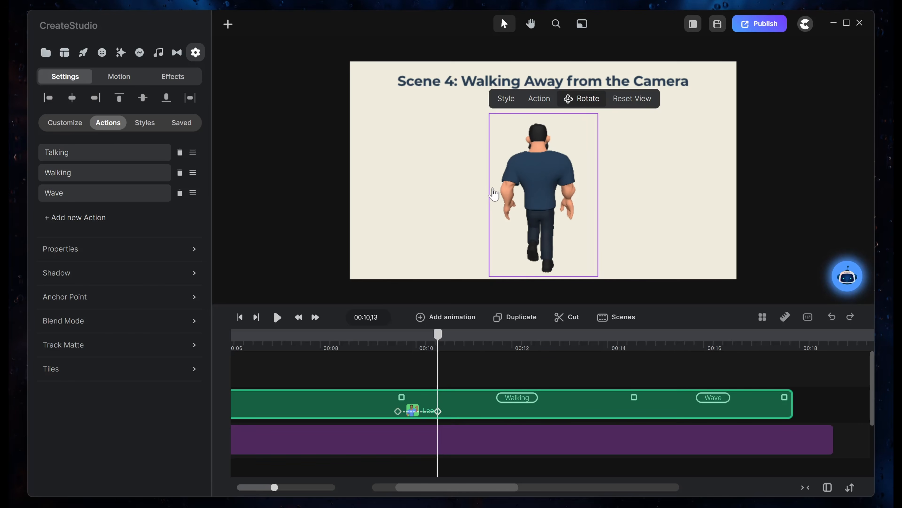
{"action": "left_click", "coordinate": [588, 100]}
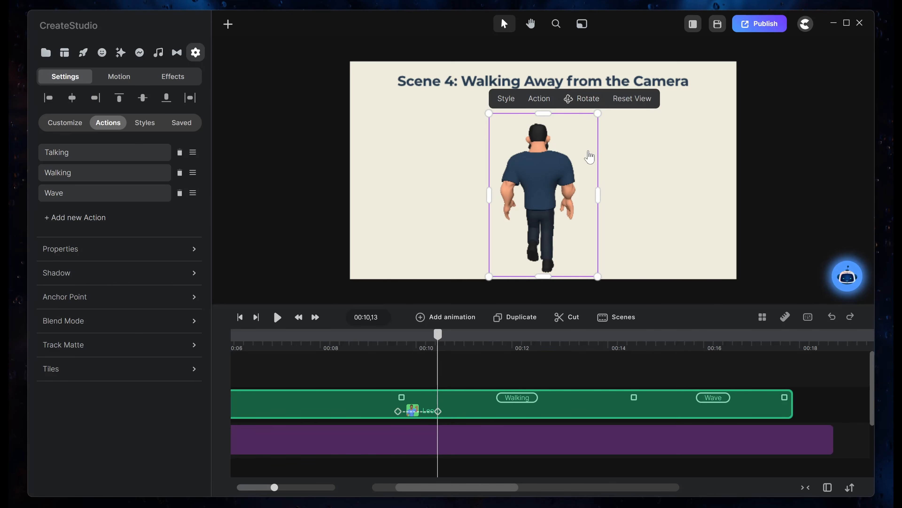
{"action": "left_click", "coordinate": [464, 369]}
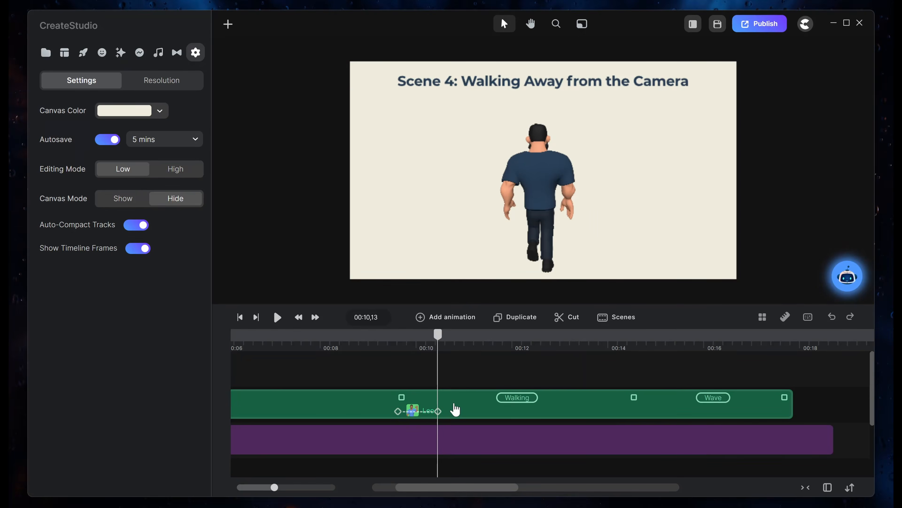
From the 00:10,13 keyframe, add a Position and Scale animation with Linear easing to Leo.
{"action": "left_click", "coordinate": [455, 409]}
{"action": "left_click", "coordinate": [451, 321]}
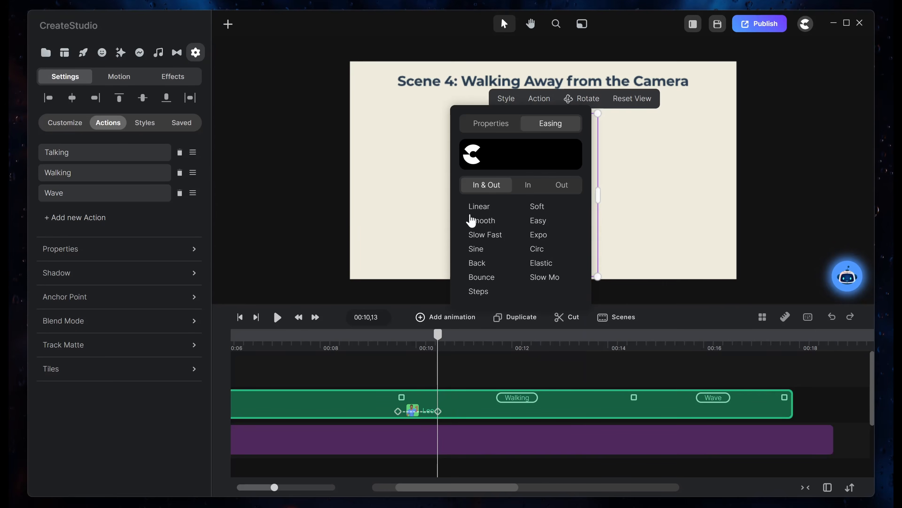
{"action": "left_click", "coordinate": [490, 124]}
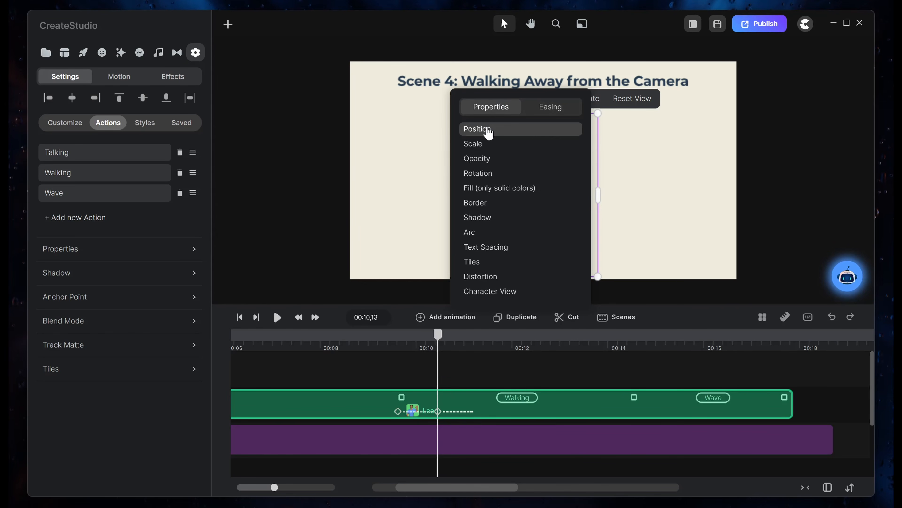
{"action": "left_click", "coordinate": [485, 146]}
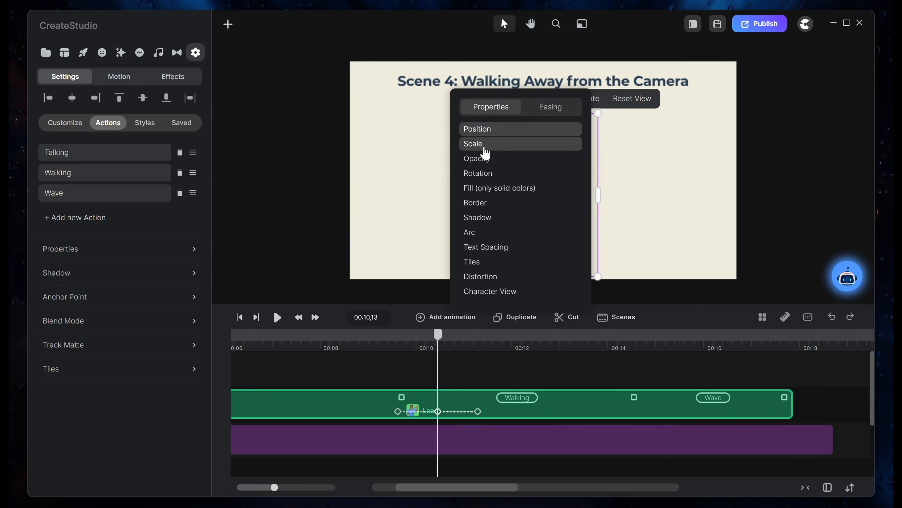
{"action": "left_click", "coordinate": [555, 109]}
{"action": "left_click", "coordinate": [486, 206]}
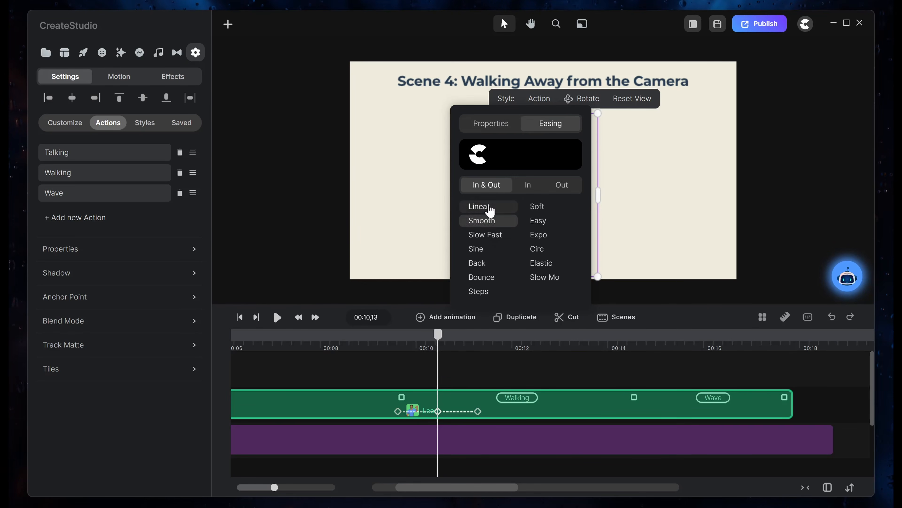
{"action": "left_click", "coordinate": [478, 377]}
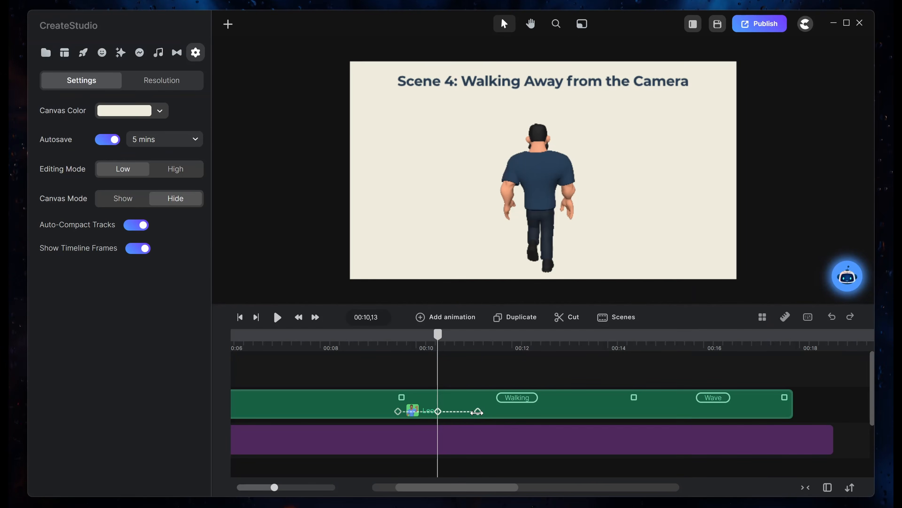
Shrink Leo to about half his size at the 00:11,08 keyframe and centre him horizontally on the canvas.
{"action": "left_click", "coordinate": [477, 411]}
{"action": "left_click_drag", "start_coordinate": [493, 277], "coordinate": [586, 200]}
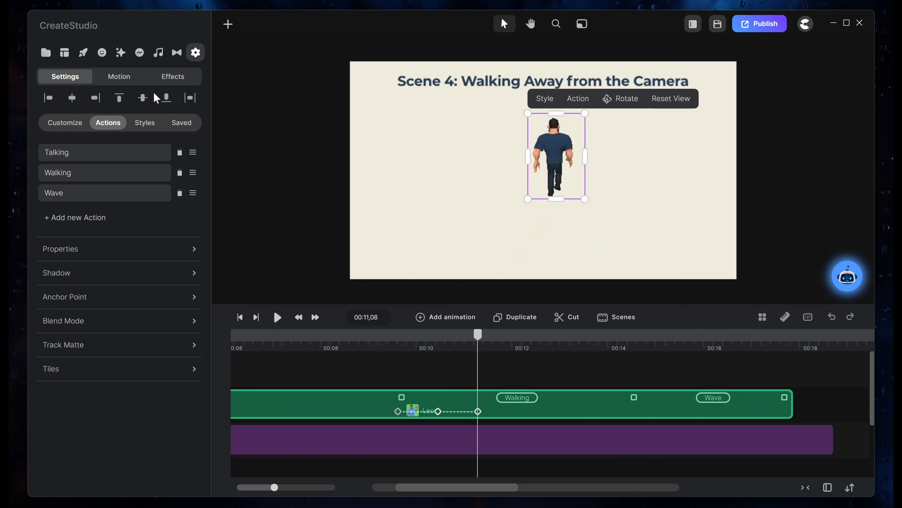
{"action": "left_click", "coordinate": [72, 98]}
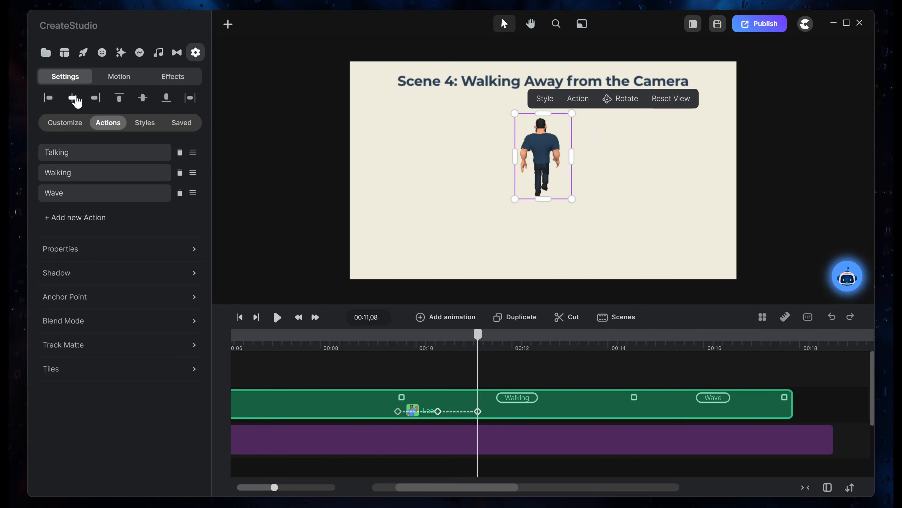
{"action": "left_click", "coordinate": [495, 363]}
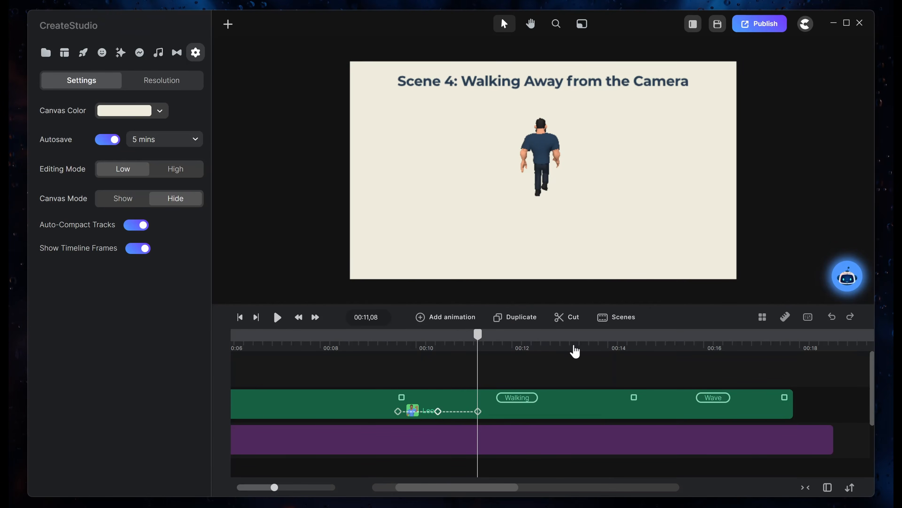
Extend Leo's shrinking walk-away animation by moving its end keyframe to 00:14,11, just before the Wave action.
{"action": "left_click", "coordinate": [582, 334]}
{"action": "left_click_drag", "start_coordinate": [589, 341], "coordinate": [627, 347]}
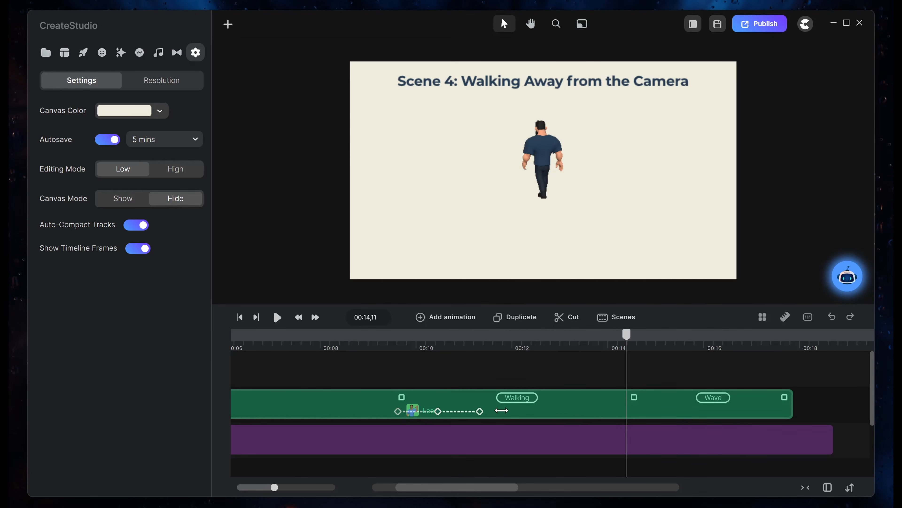
{"action": "left_click_drag", "start_coordinate": [502, 410], "coordinate": [607, 408]}
{"action": "left_click_drag", "start_coordinate": [625, 414], "coordinate": [627, 413]}
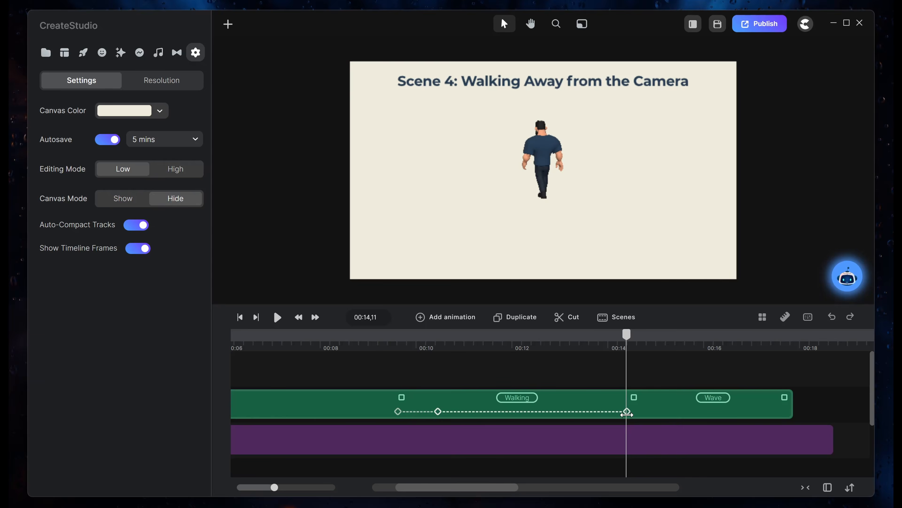
{"action": "left_click", "coordinate": [661, 373]}
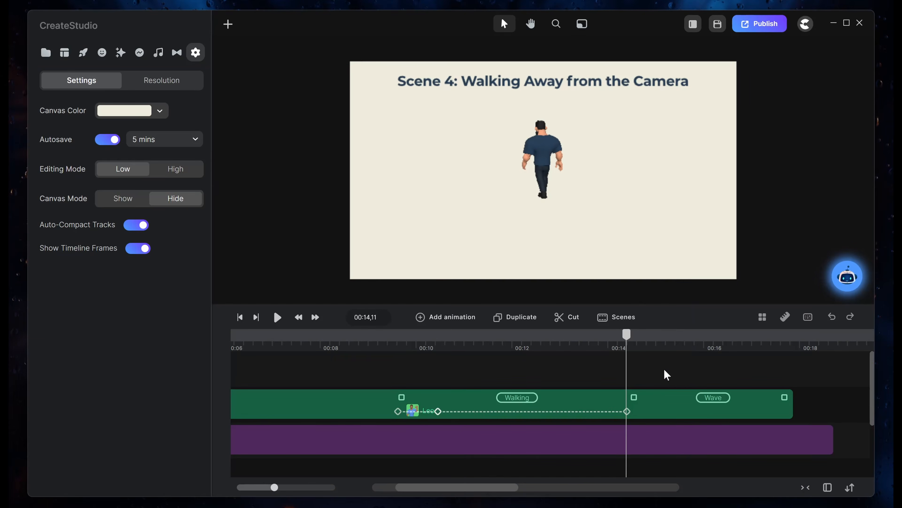
From the 00:14,11 keyframe, add a Position, Rotation and Character View animation with Linear easing to Leo.
{"action": "left_click", "coordinate": [666, 400]}
{"action": "left_click", "coordinate": [458, 317]}
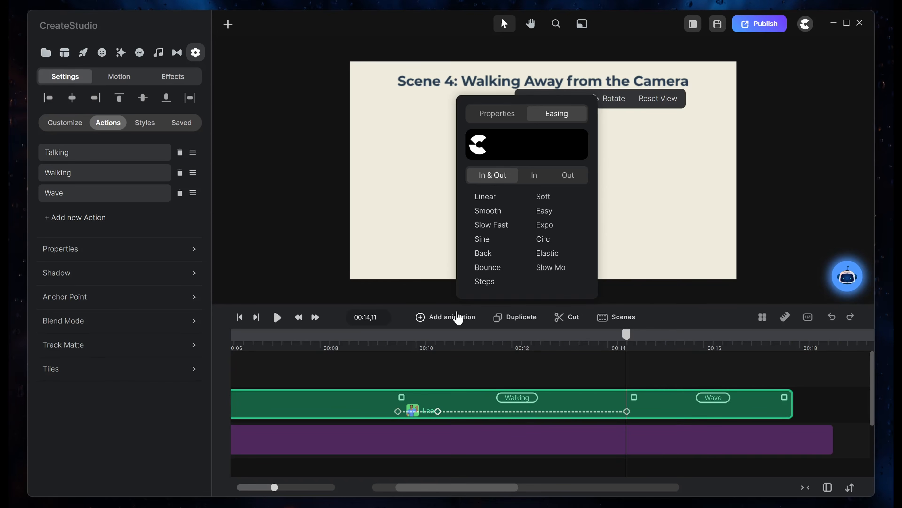
{"action": "left_click", "coordinate": [507, 116]}
{"action": "left_click", "coordinate": [493, 123]}
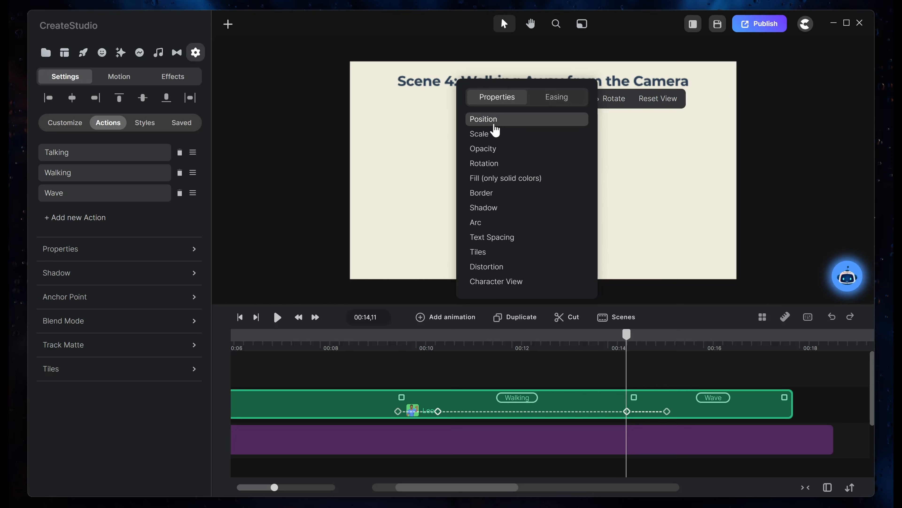
{"action": "left_click", "coordinate": [493, 164]}
{"action": "left_click", "coordinate": [506, 279]}
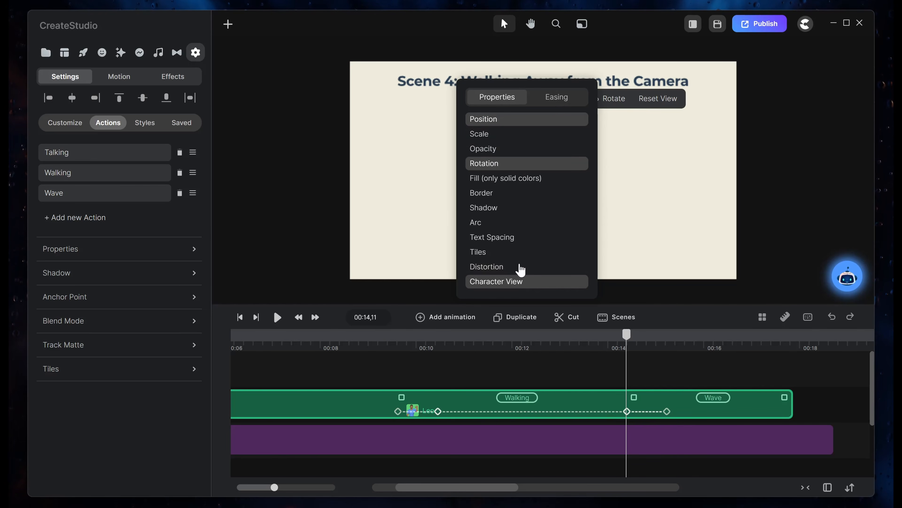
{"action": "left_click", "coordinate": [557, 101]}
{"action": "left_click", "coordinate": [491, 199]}
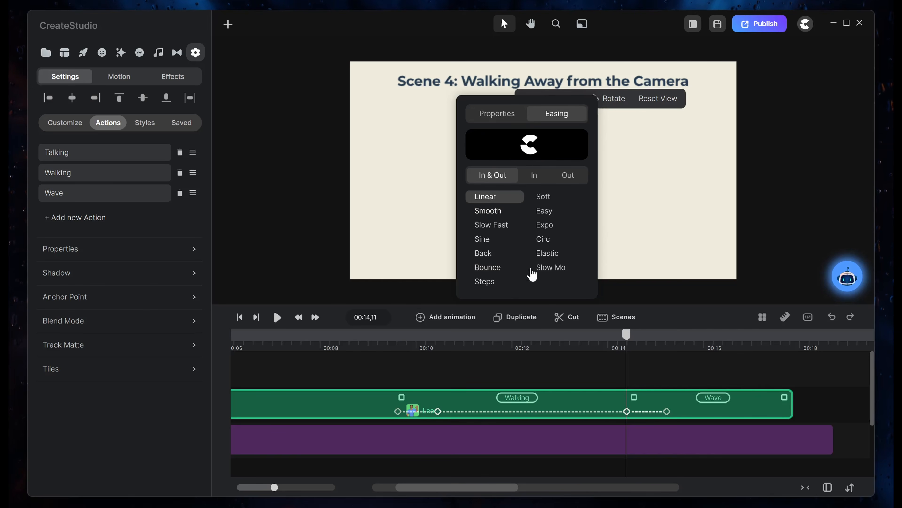
{"action": "left_click", "coordinate": [665, 373]}
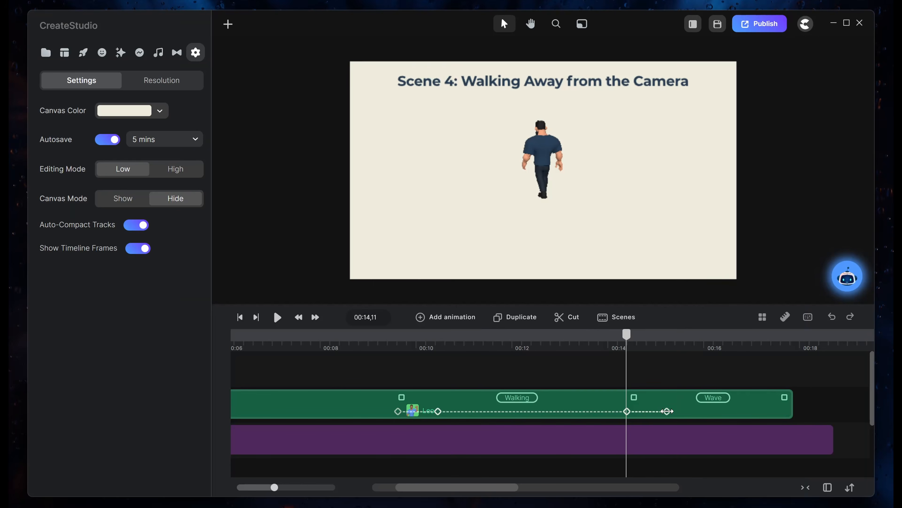
Turn Leo to face the camera at the 00:15,06 keyframe, and preview the scene from about 00:08.
{"action": "left_click", "coordinate": [667, 411]}
{"action": "left_click", "coordinate": [606, 98]}
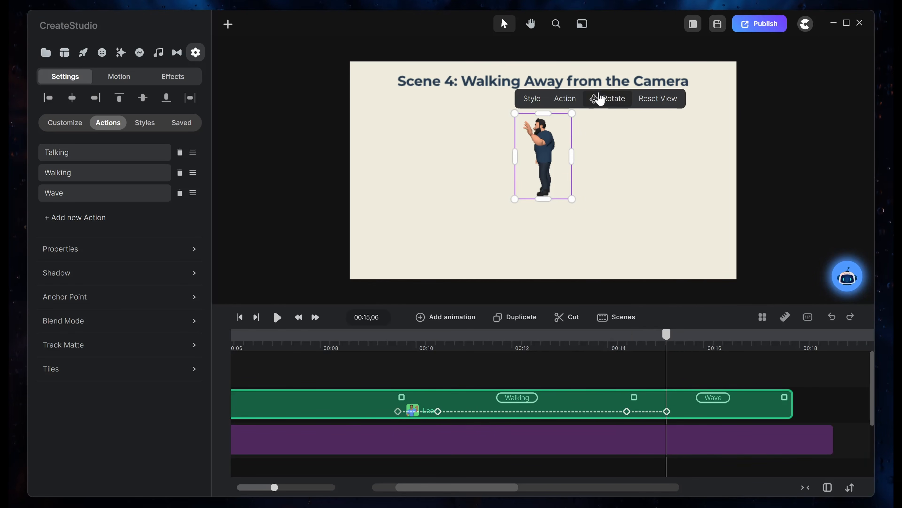
{"action": "left_click_drag", "start_coordinate": [547, 159], "coordinate": [617, 148]}
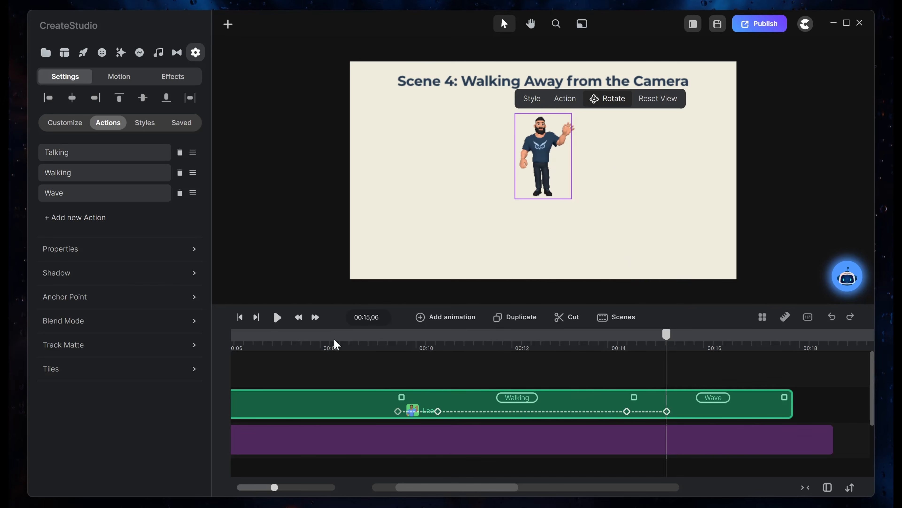
{"action": "left_click", "coordinate": [336, 344]}
{"action": "left_click", "coordinate": [278, 317]}
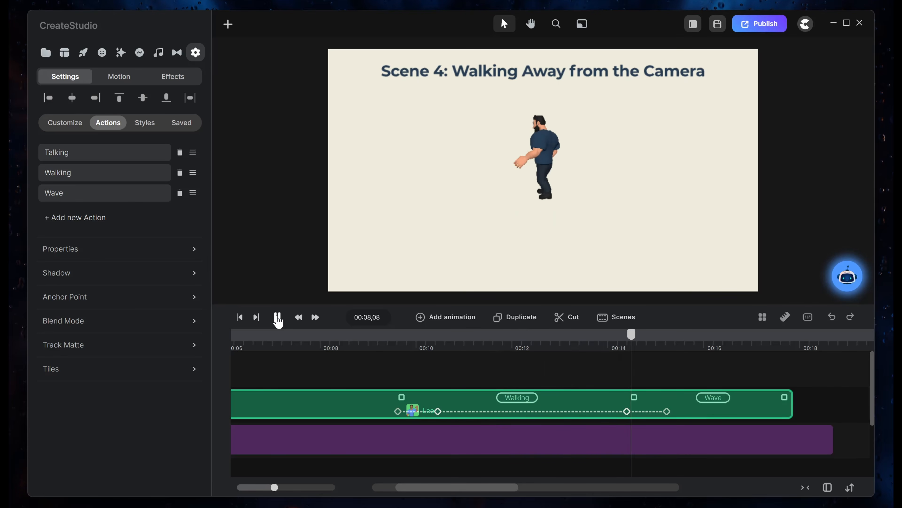
{"action": "left_click", "coordinate": [278, 317]}
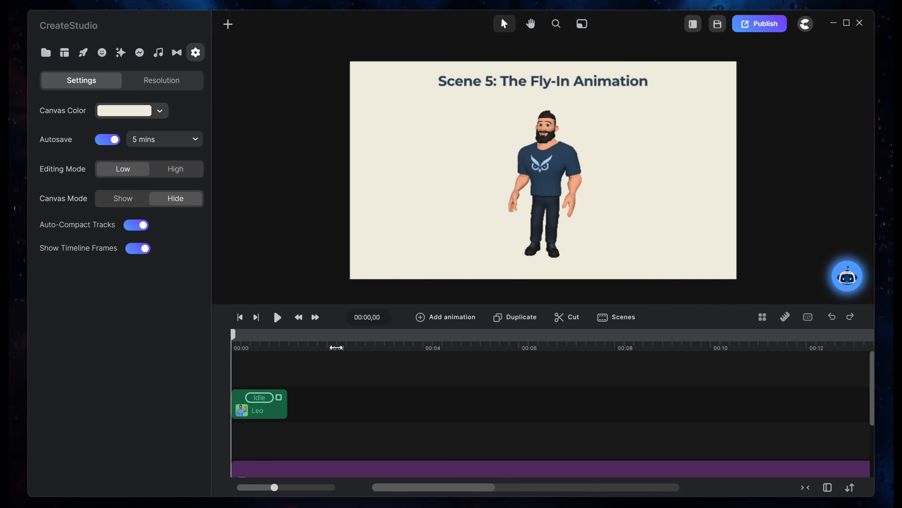
Change Leo's action to Flying Like Superman and enable Disable Start for that action.
{"action": "left_click", "coordinate": [255, 400]}
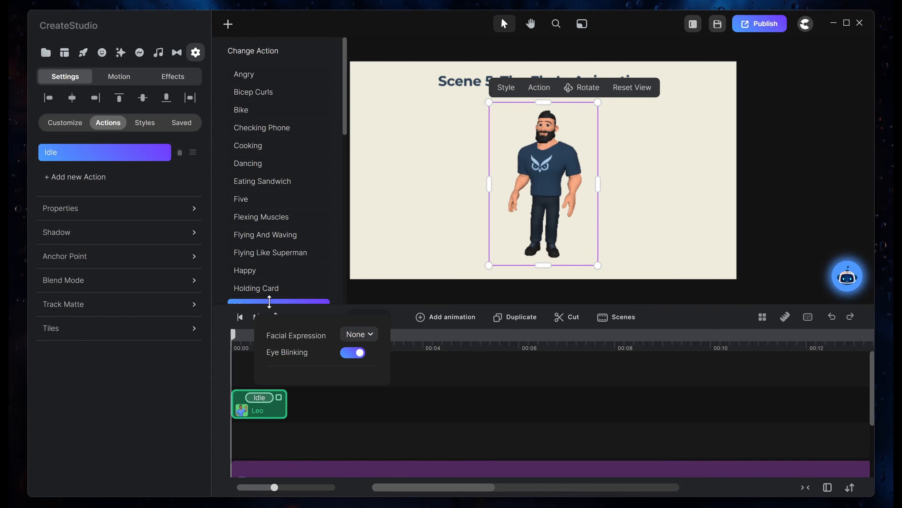
{"action": "left_click", "coordinate": [281, 253]}
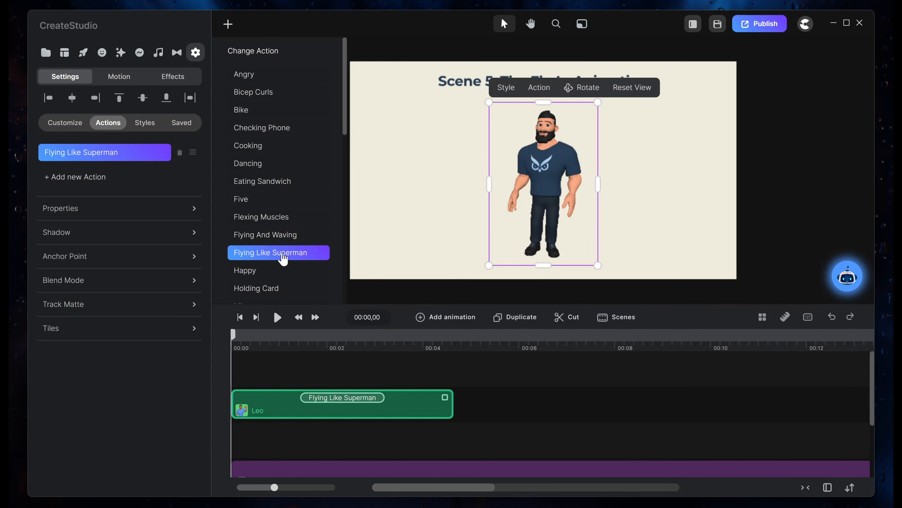
{"action": "left_click", "coordinate": [349, 405]}
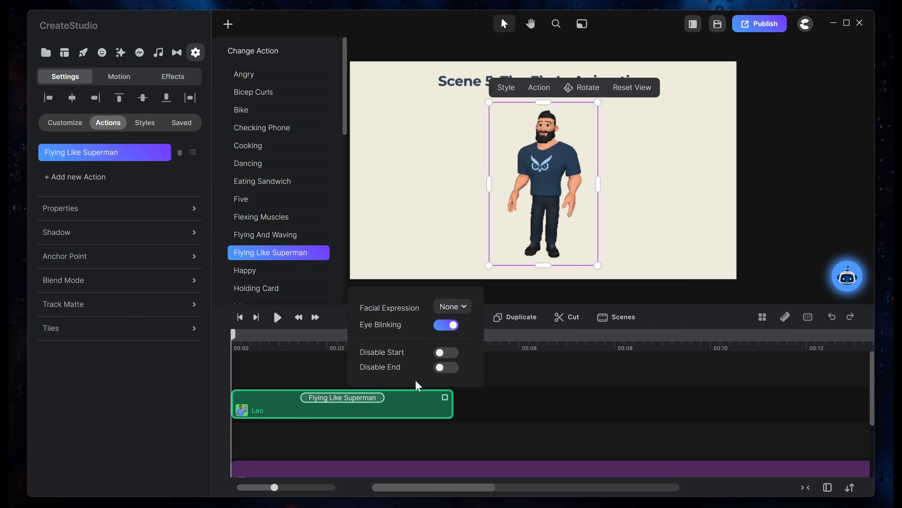
{"action": "left_click", "coordinate": [449, 353]}
{"action": "left_click", "coordinate": [560, 376]}
Move Leo off the canvas beyond its upper-right corner and shrink him to a bit over half his size.
{"action": "scroll", "coordinate": [590, 123], "scroll_direction": "down", "scroll_amount": 4}
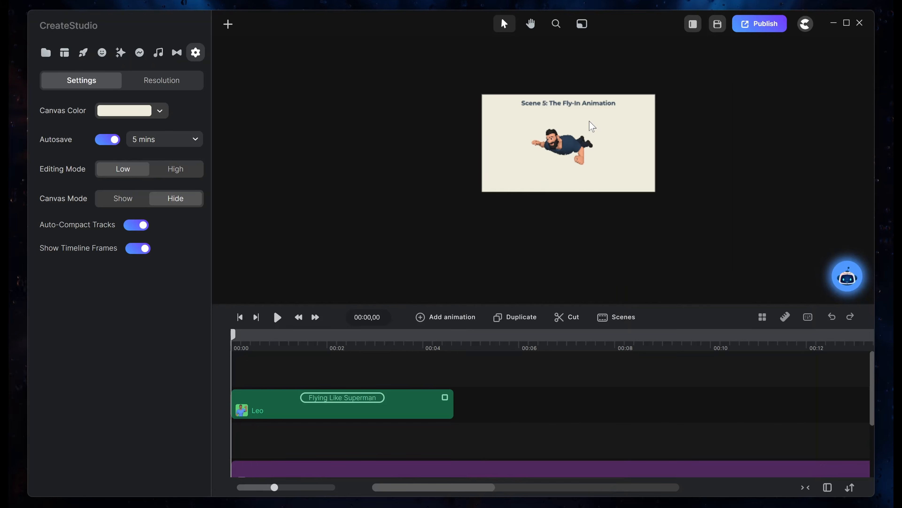
{"action": "left_click_drag", "start_coordinate": [564, 140], "coordinate": [655, 70]}
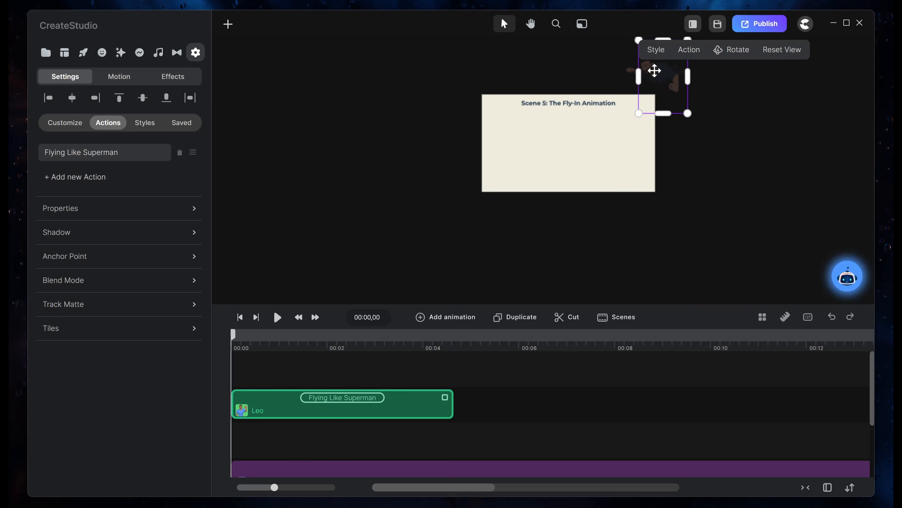
{"action": "left_click_drag", "start_coordinate": [686, 113], "coordinate": [672, 81]}
{"action": "left_click_drag", "start_coordinate": [648, 52], "coordinate": [651, 55]}
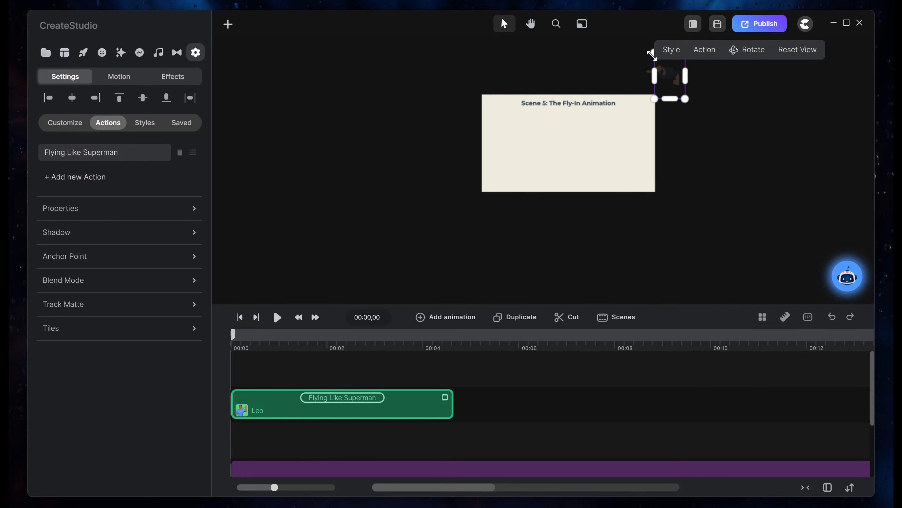
Rotate Leo's 3D view slightly to adjust the angle of his flying pose outside the canvas.
{"action": "scroll", "coordinate": [674, 81], "scroll_direction": "up", "scroll_amount": 4}
{"action": "left_click", "coordinate": [725, 51]}
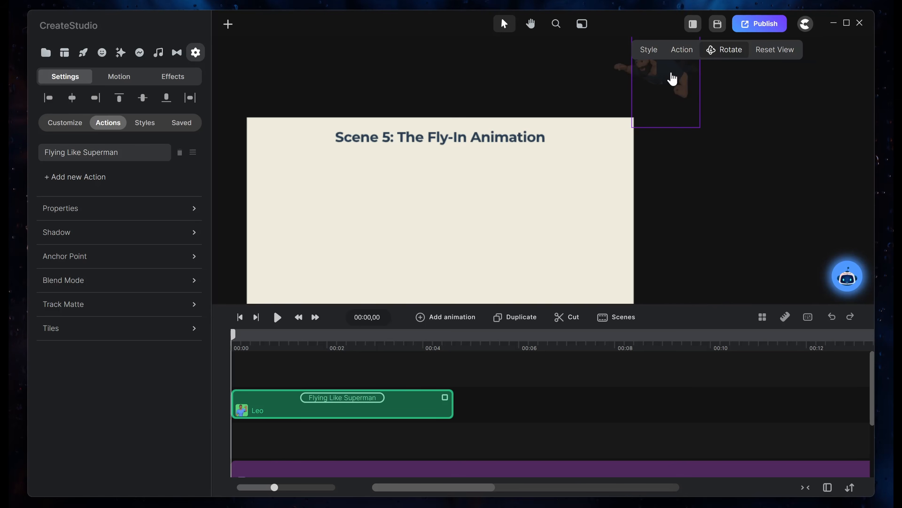
{"action": "left_click_drag", "start_coordinate": [678, 88], "coordinate": [677, 91]}
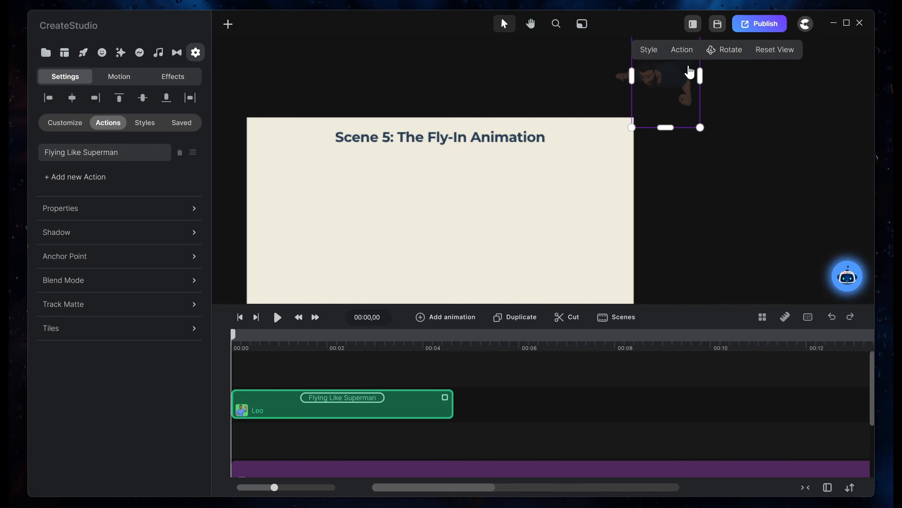
{"action": "left_click", "coordinate": [731, 137]}
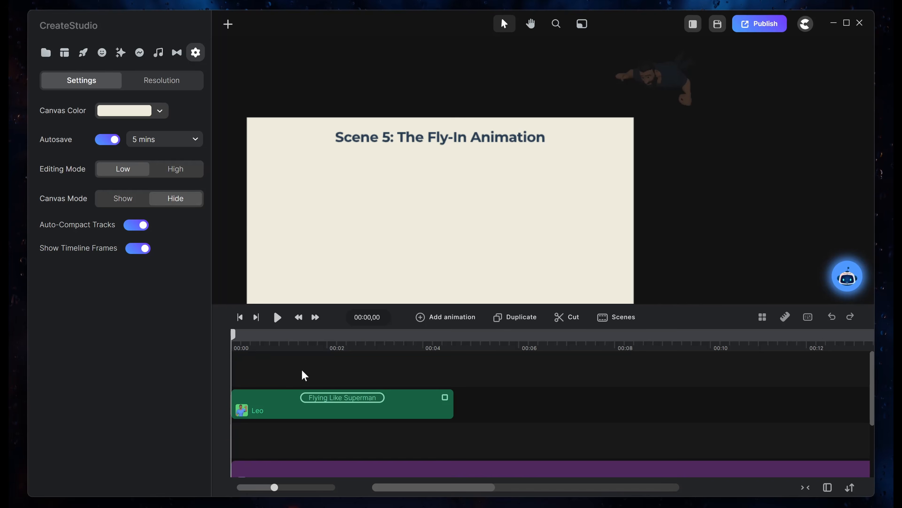
Add a Position, Scale, Rotation and Character View animation with Linear easing to Leo from 00:00,00, with its end keyframe at 00:04,07.
{"action": "left_click", "coordinate": [424, 398]}
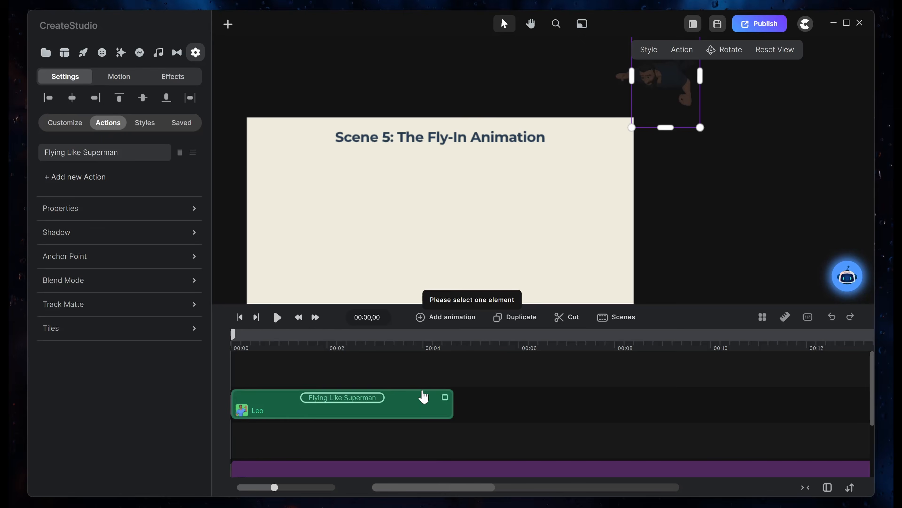
{"action": "left_click", "coordinate": [447, 322]}
{"action": "left_click", "coordinate": [497, 106]}
{"action": "left_click", "coordinate": [498, 126]}
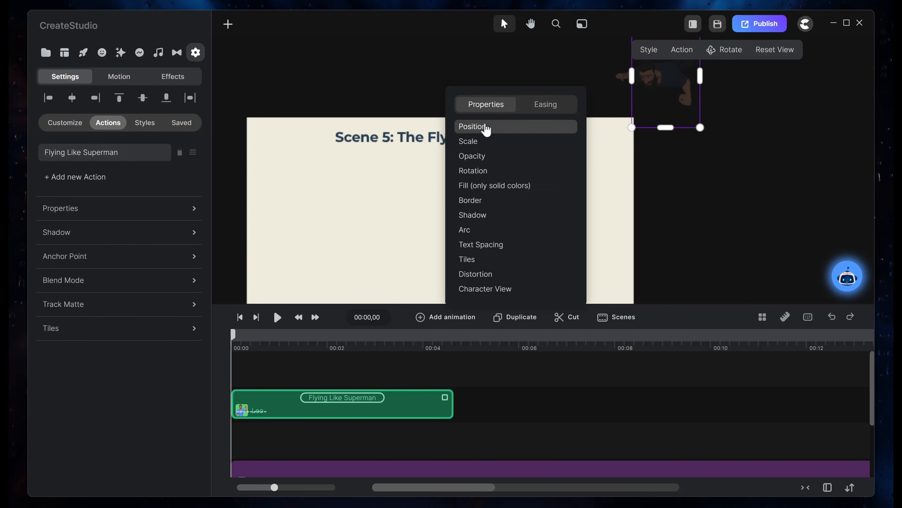
{"action": "left_click", "coordinate": [485, 141]}
{"action": "left_click", "coordinate": [487, 171]}
{"action": "left_click", "coordinate": [505, 290]}
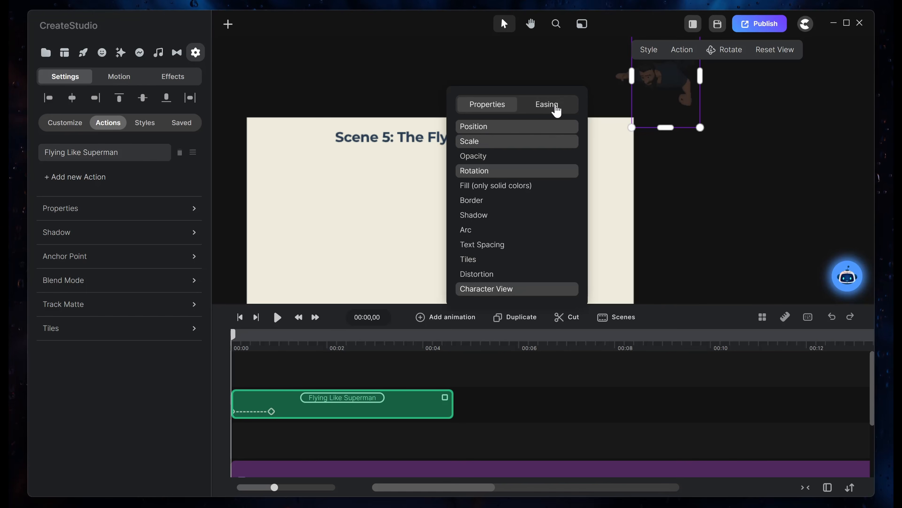
{"action": "left_click", "coordinate": [547, 104]}
{"action": "left_click", "coordinate": [476, 187]}
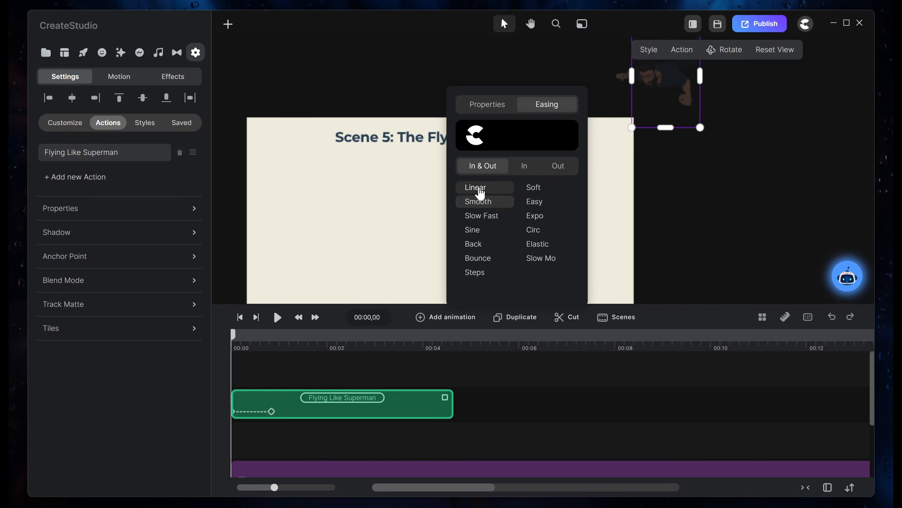
{"action": "left_click", "coordinate": [703, 228]}
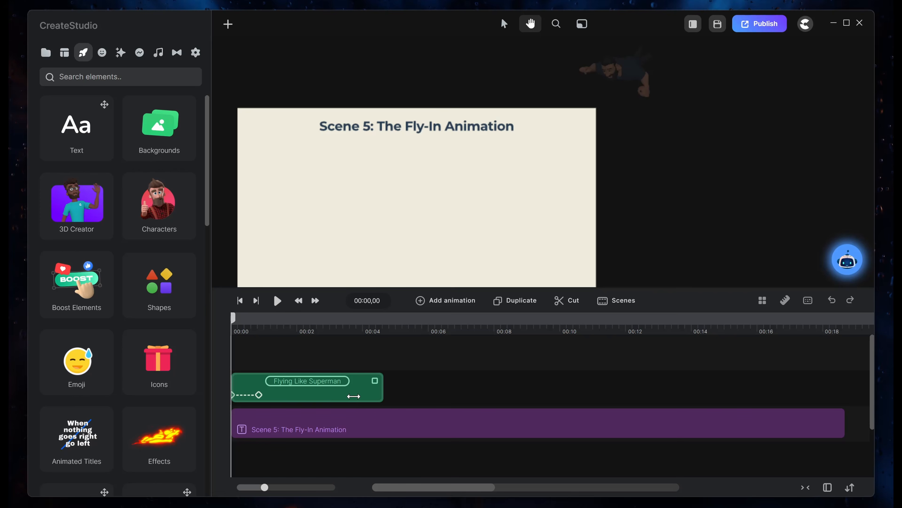
{"action": "left_click_drag", "start_coordinate": [368, 396], "coordinate": [371, 395]}
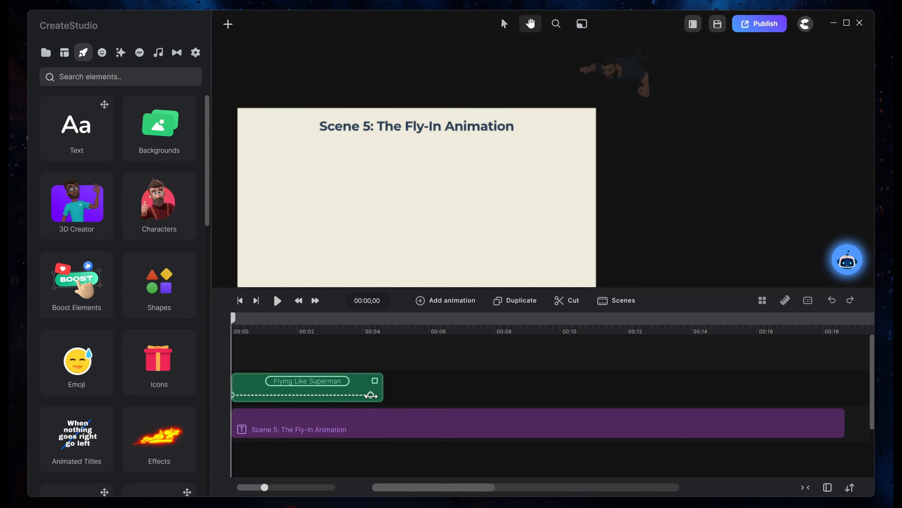
{"action": "left_click", "coordinate": [371, 395]}
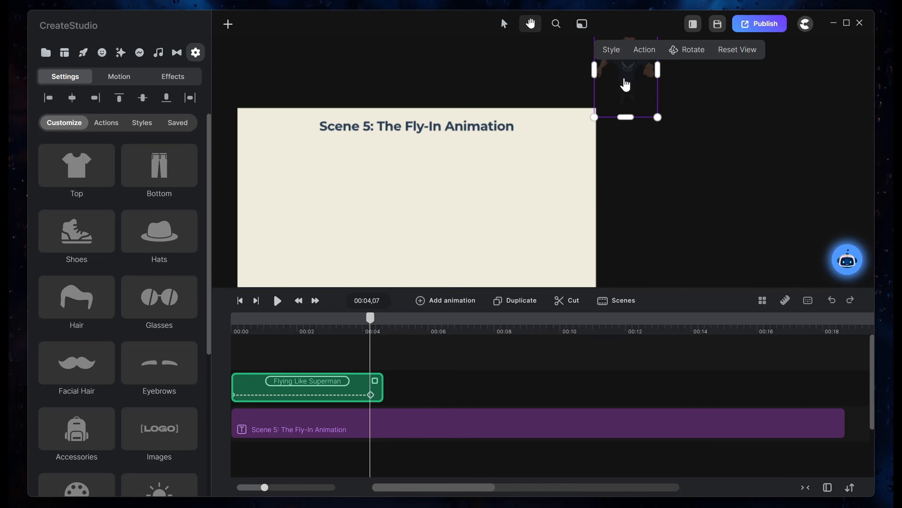
At the 00:04,07 keyframe, place Leo at the canvas's lower centre and enlarge him to about two thirds of the canvas height.
{"action": "left_click_drag", "start_coordinate": [624, 79], "coordinate": [687, 72]}
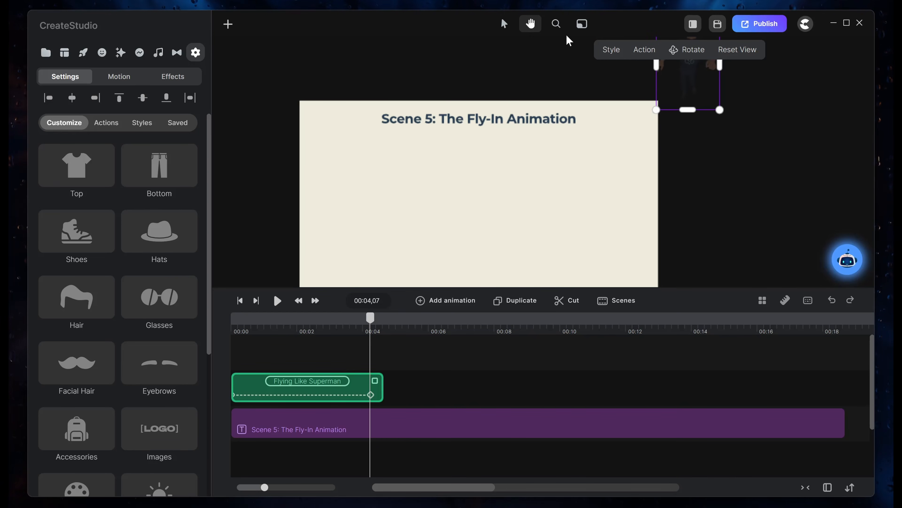
{"action": "left_click", "coordinate": [506, 25]}
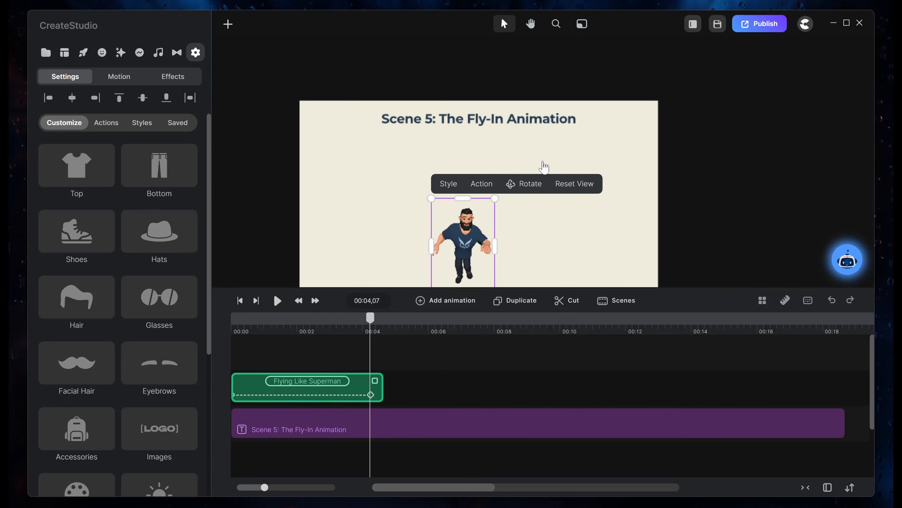
{"action": "left_click", "coordinate": [556, 23]}
{"action": "left_click", "coordinate": [527, 137]}
{"action": "left_click_drag", "start_coordinate": [530, 203], "coordinate": [549, 205]}
{"action": "left_click_drag", "start_coordinate": [514, 168], "coordinate": [488, 130]}
{"action": "left_click_drag", "start_coordinate": [539, 195], "coordinate": [543, 198]}
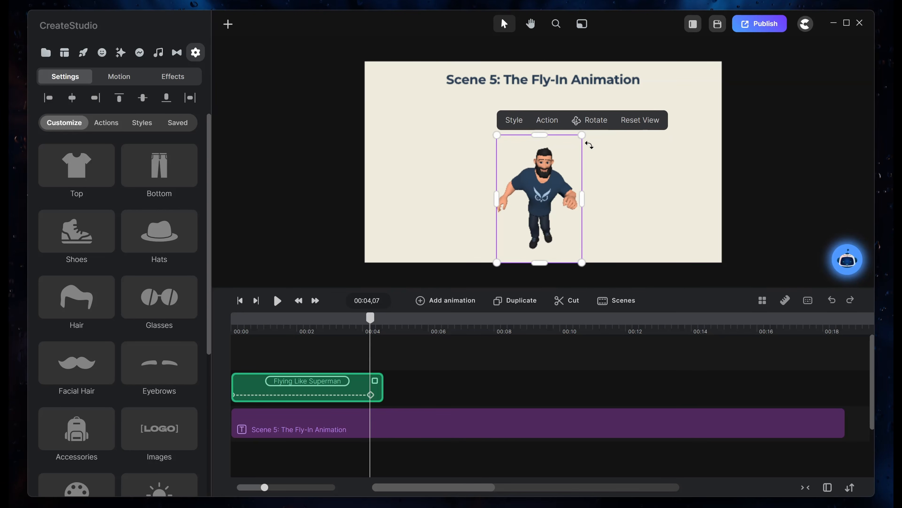
Rotate Leo's 3D view at the 00:04,07 keyframe so he stands upright facing the camera, and preview the scene from the start.
{"action": "left_click", "coordinate": [591, 120]}
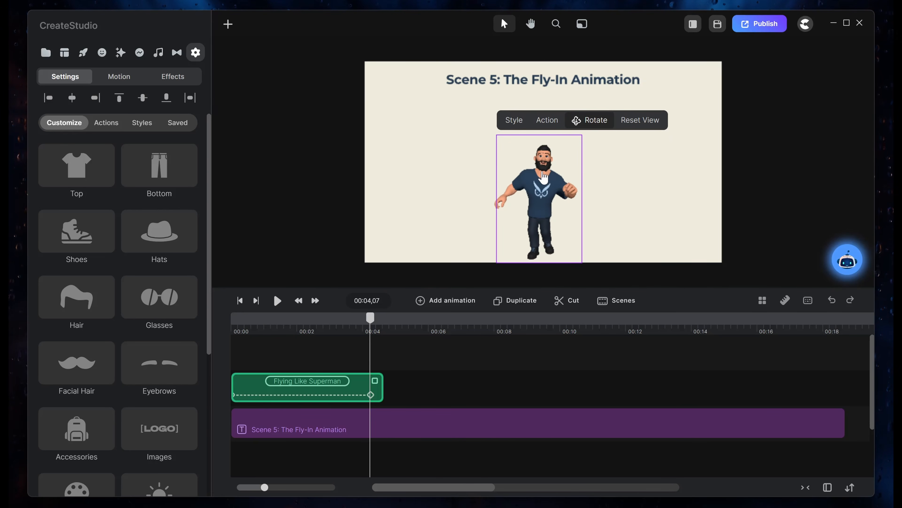
{"action": "left_click", "coordinate": [501, 382]}
{"action": "left_click_drag", "start_coordinate": [371, 321], "coordinate": [224, 334]}
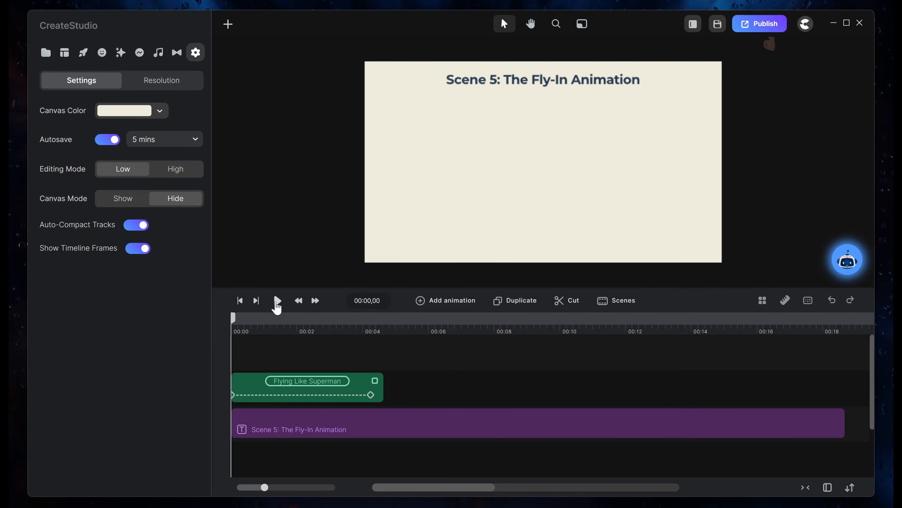
{"action": "left_click", "coordinate": [277, 303]}
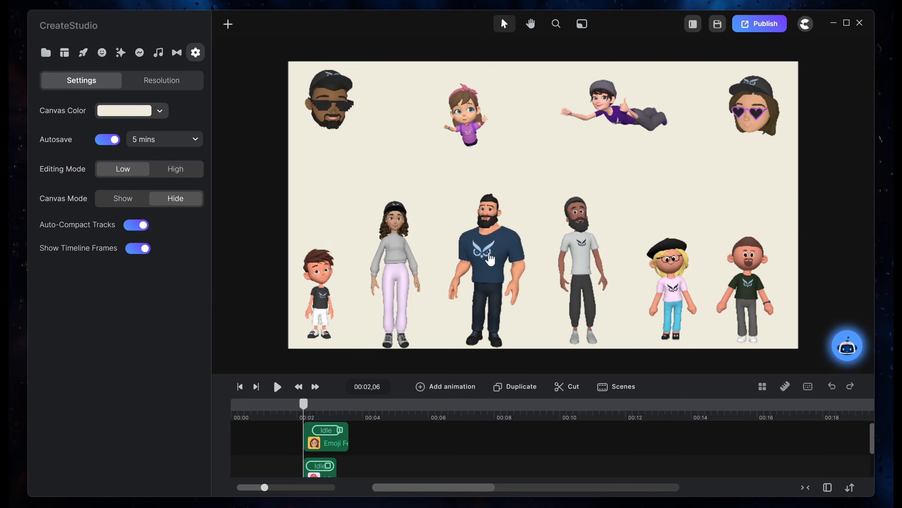
In the character line-up scene, examine the action lists of Leo and the woman in the grey sweater.
{"action": "left_click", "coordinate": [487, 270]}
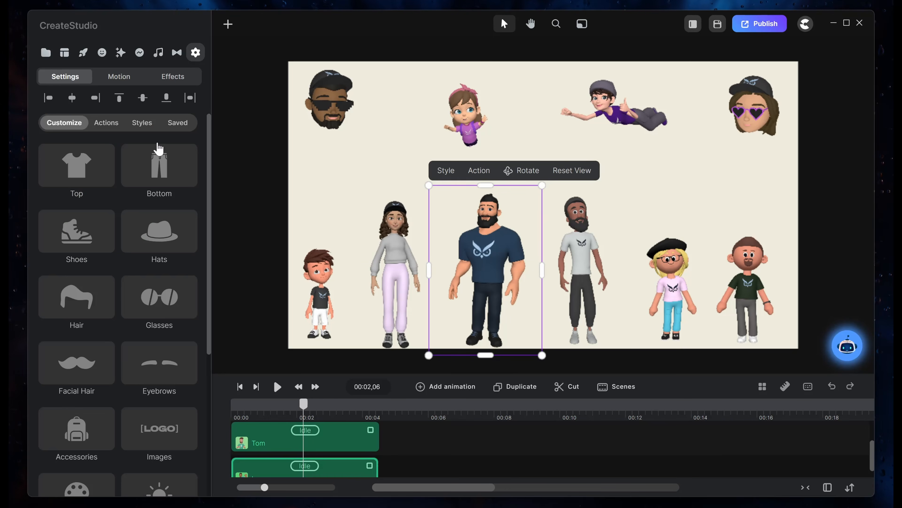
{"action": "left_click", "coordinate": [106, 123]}
{"action": "left_click", "coordinate": [101, 153]}
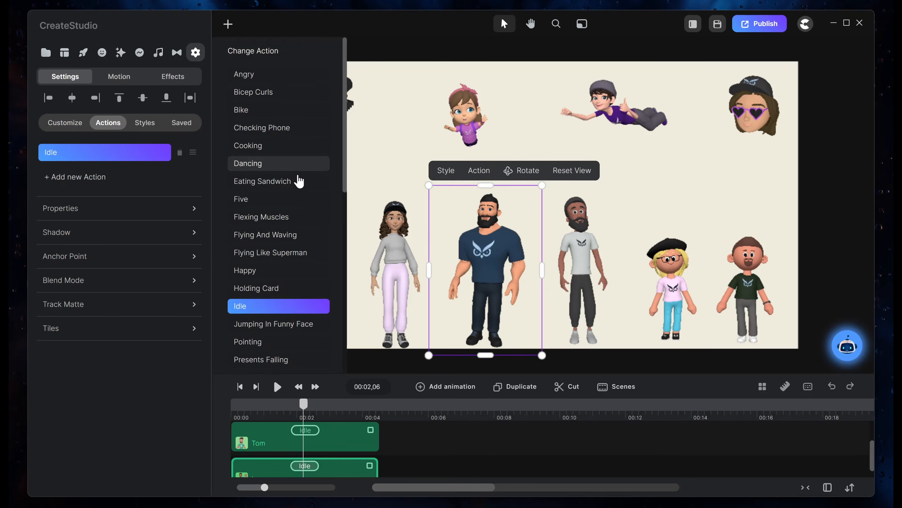
{"action": "scroll", "coordinate": [299, 182], "scroll_direction": "down", "scroll_amount": 10}
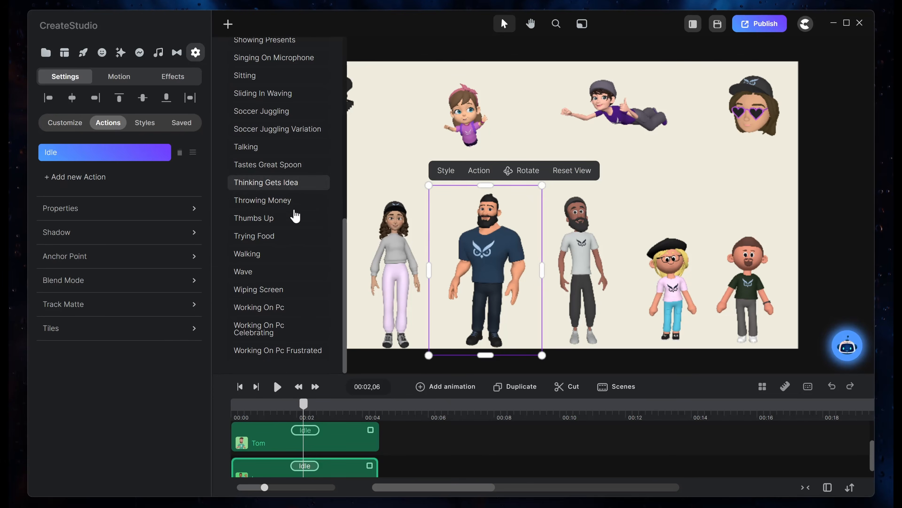
{"action": "left_click", "coordinate": [387, 267]}
{"action": "left_click", "coordinate": [121, 154]}
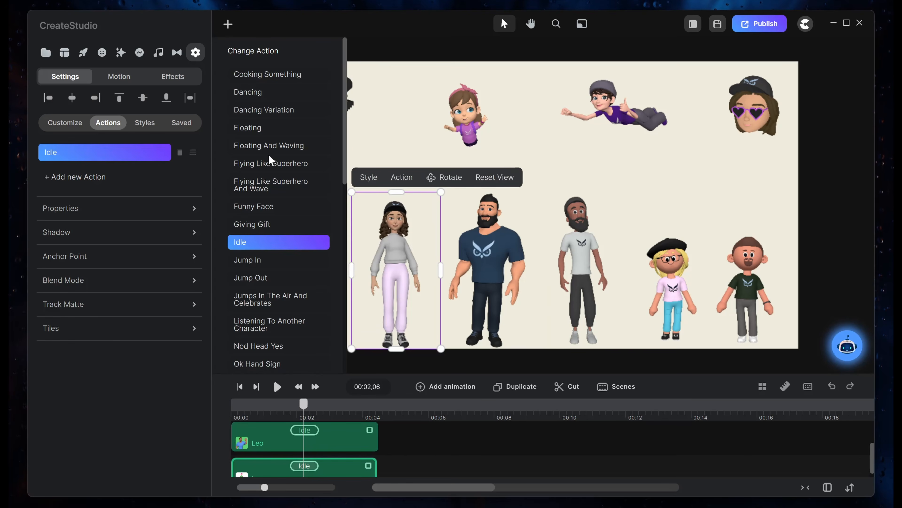
{"action": "scroll", "coordinate": [269, 160], "scroll_direction": "down", "scroll_amount": 10}
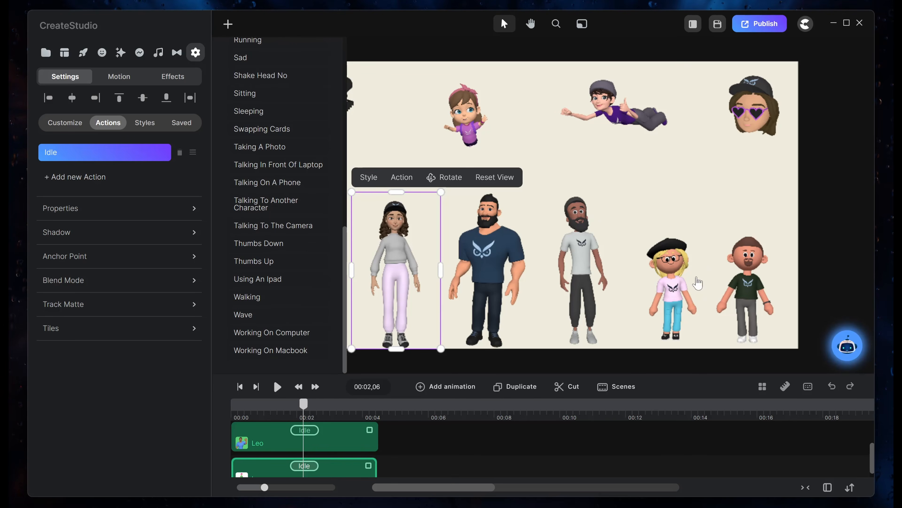
Examine the action lists of the man in the dark green shirt and the floating girl in the purple top.
{"action": "left_click", "coordinate": [748, 284]}
{"action": "left_click", "coordinate": [106, 155]}
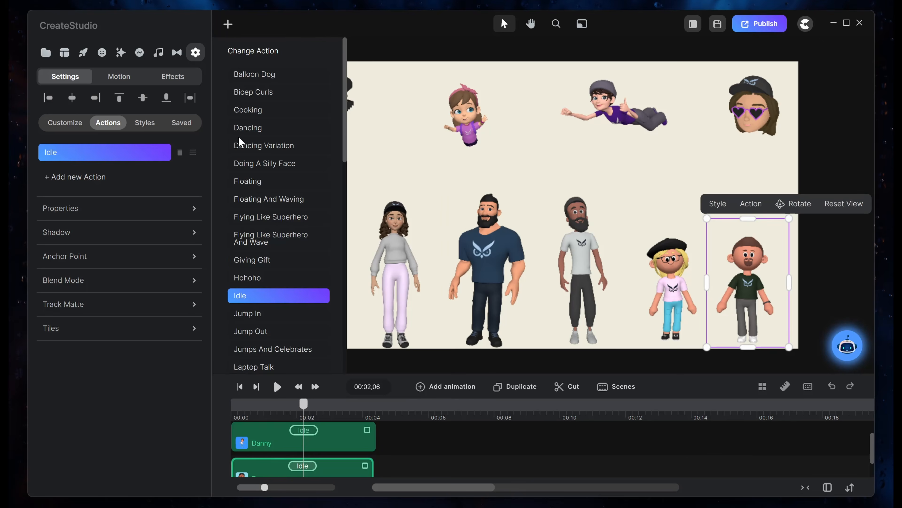
{"action": "scroll", "coordinate": [270, 149], "scroll_direction": "down", "scroll_amount": 15}
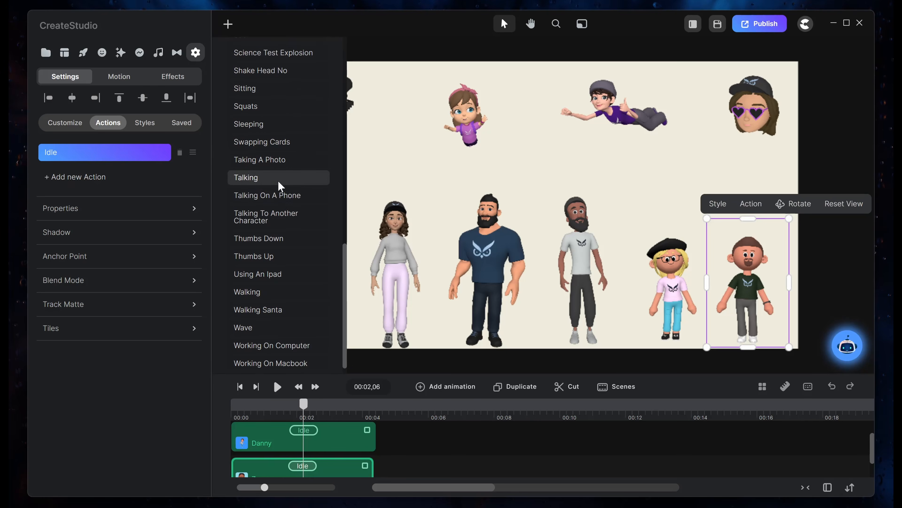
{"action": "scroll", "coordinate": [279, 183], "scroll_direction": "down", "scroll_amount": 1}
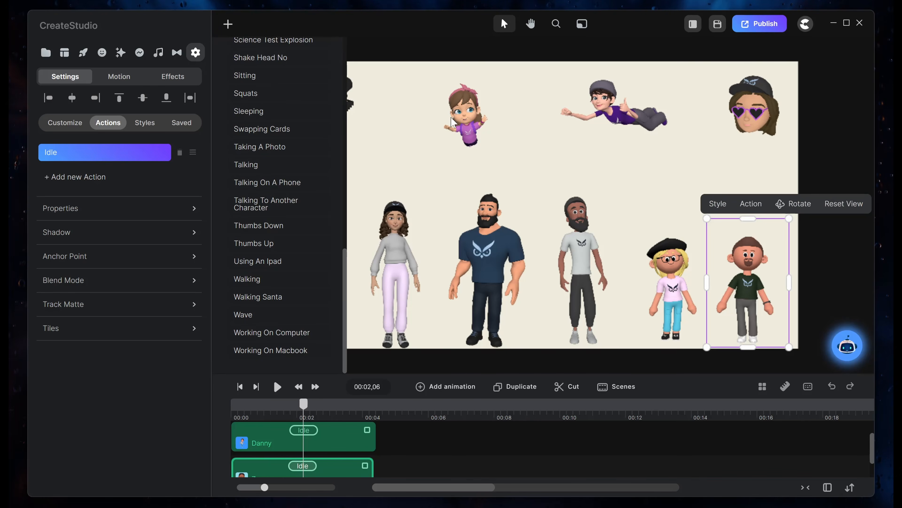
{"action": "left_click", "coordinate": [458, 121]}
{"action": "left_click", "coordinate": [102, 156]}
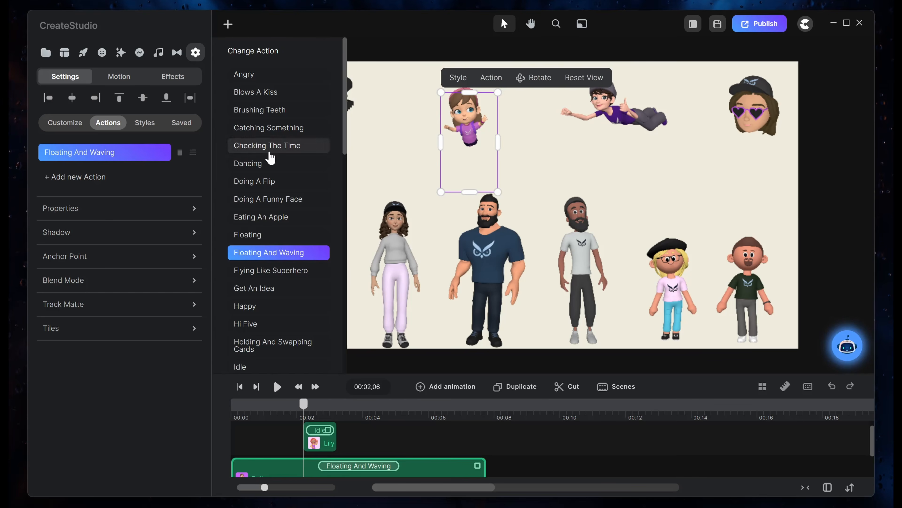
{"action": "scroll", "coordinate": [270, 157], "scroll_direction": "down", "scroll_amount": 12}
{"action": "scroll", "coordinate": [270, 162], "scroll_direction": "down", "scroll_amount": 4}
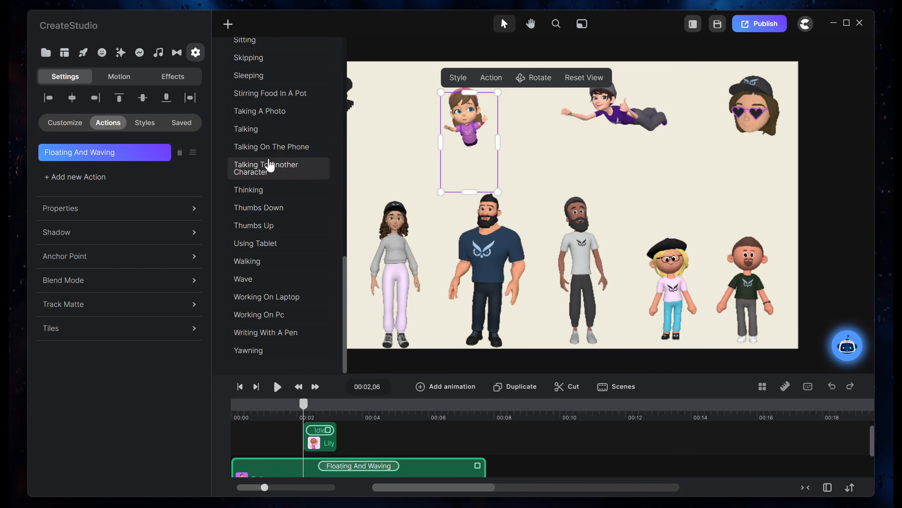
{"action": "left_click", "coordinate": [603, 164]}
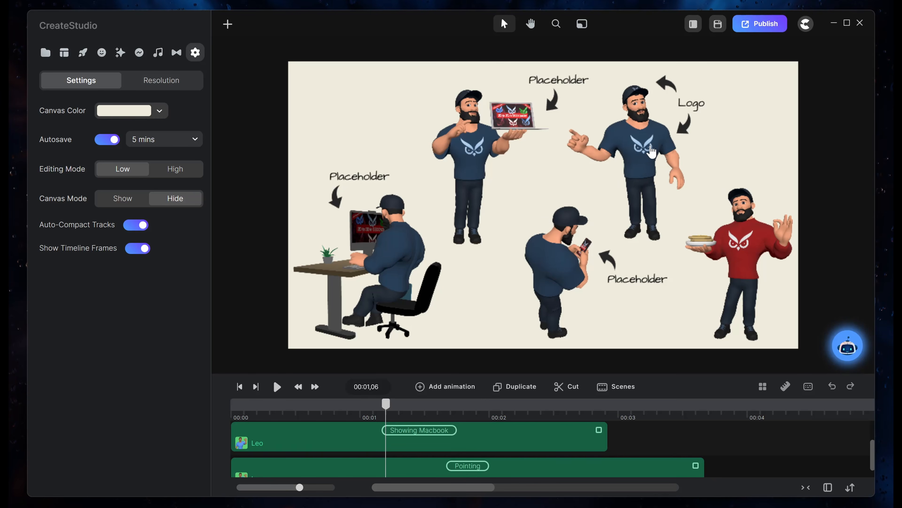
Examine the image replacement options in the customization settings of the pointing Leo with the logo arrows.
{"action": "left_click", "coordinate": [640, 154]}
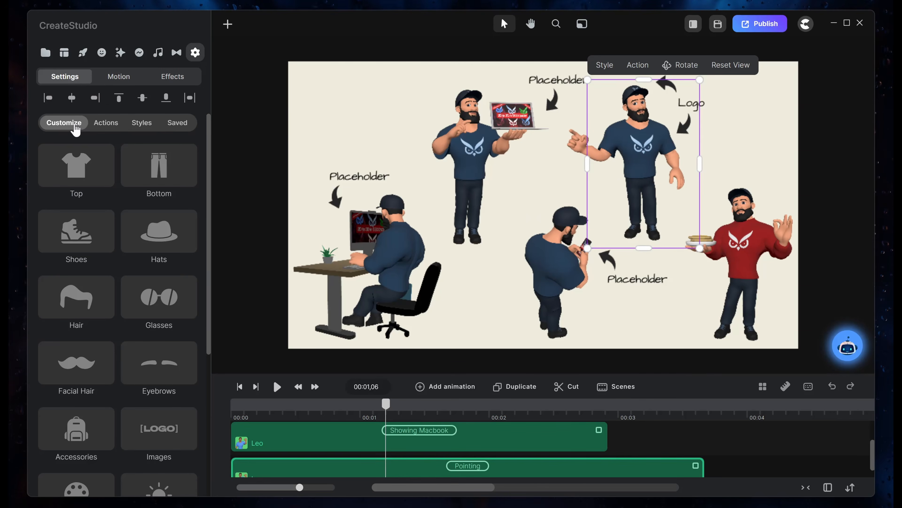
{"action": "scroll", "coordinate": [150, 227], "scroll_direction": "down", "scroll_amount": 5}
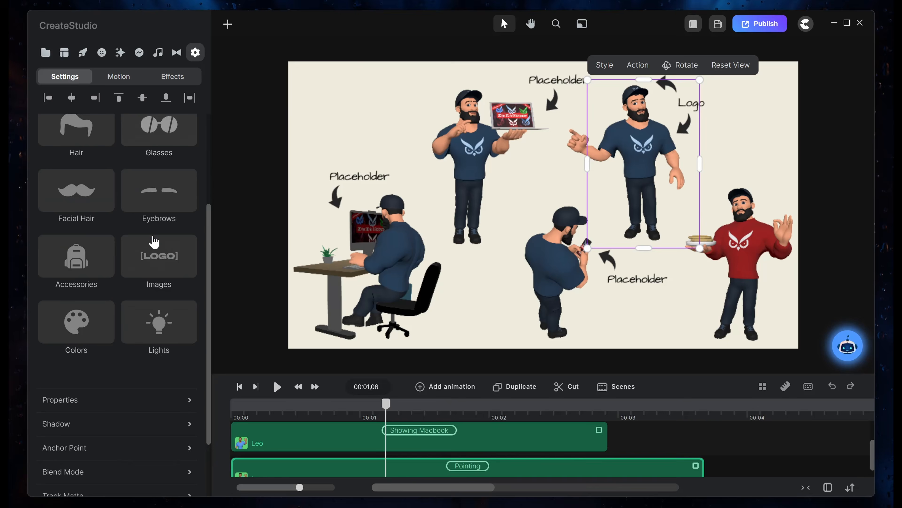
{"action": "left_click", "coordinate": [157, 249]}
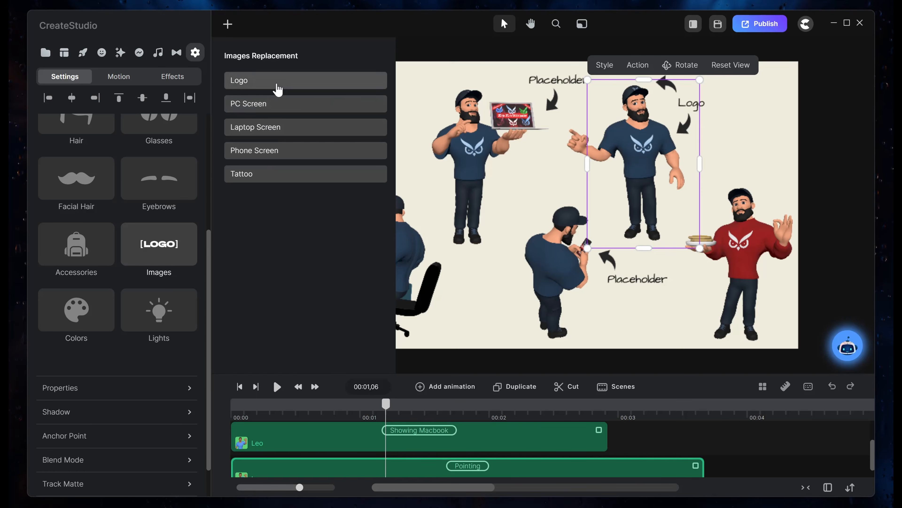
{"action": "left_click", "coordinate": [539, 198]}
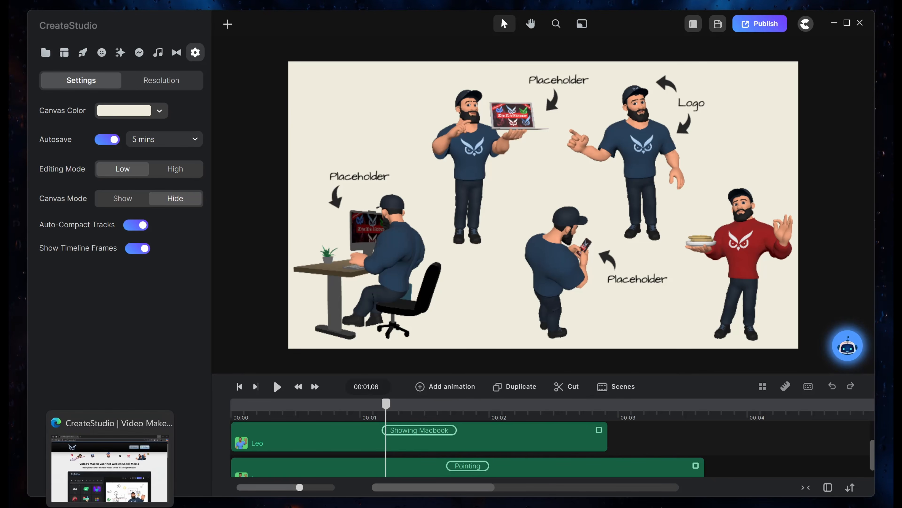
Switch to the browser, look through the createstudio.nl page down to the character showcase, and return to CreateStudio.
{"action": "left_click", "coordinate": [113, 486]}
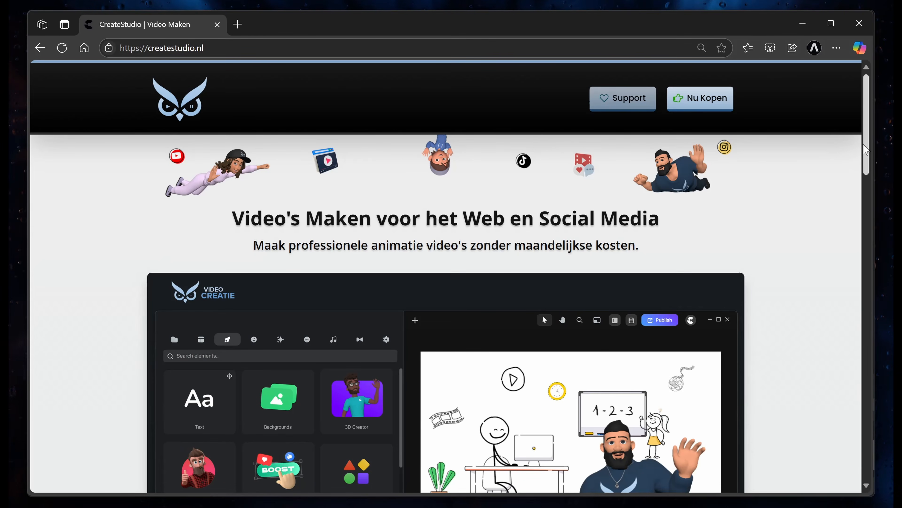
{"action": "scroll", "coordinate": [828, 151], "scroll_direction": "down", "scroll_amount": 10}
{"action": "scroll", "coordinate": [852, 292], "scroll_direction": "down", "scroll_amount": 15}
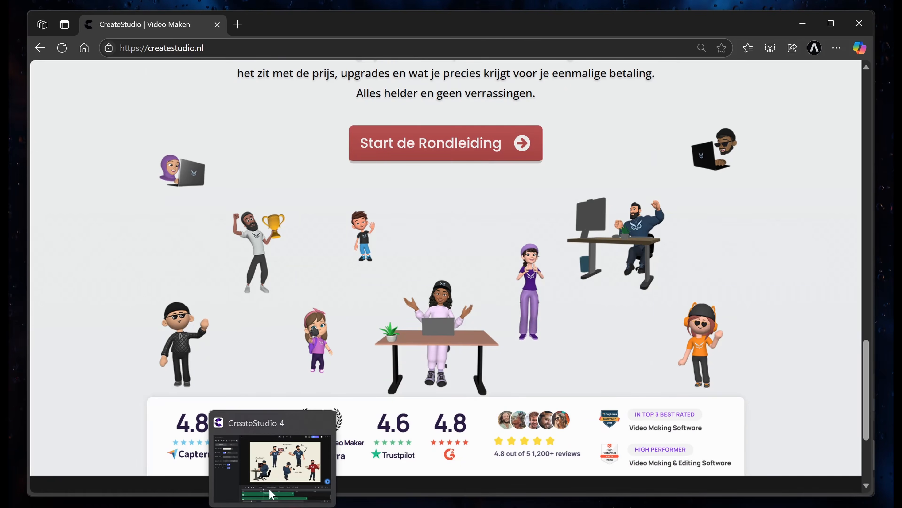
{"action": "left_click", "coordinate": [275, 462]}
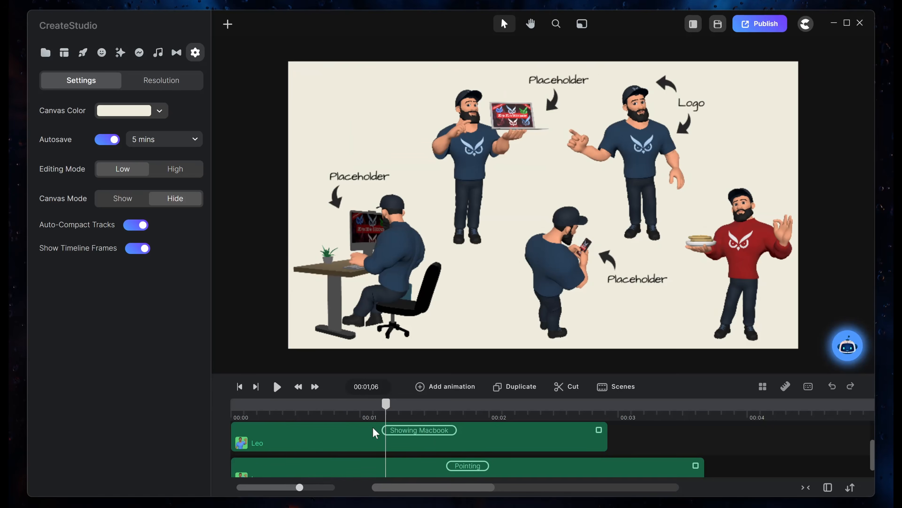
Configure the image export as a PNG with a transparent background.
{"action": "left_click", "coordinate": [776, 28]}
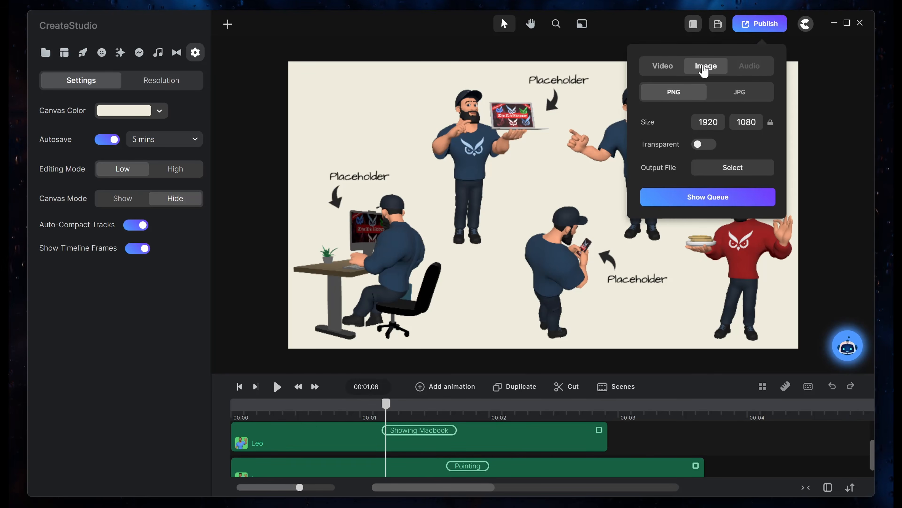
{"action": "left_click", "coordinate": [706, 145]}
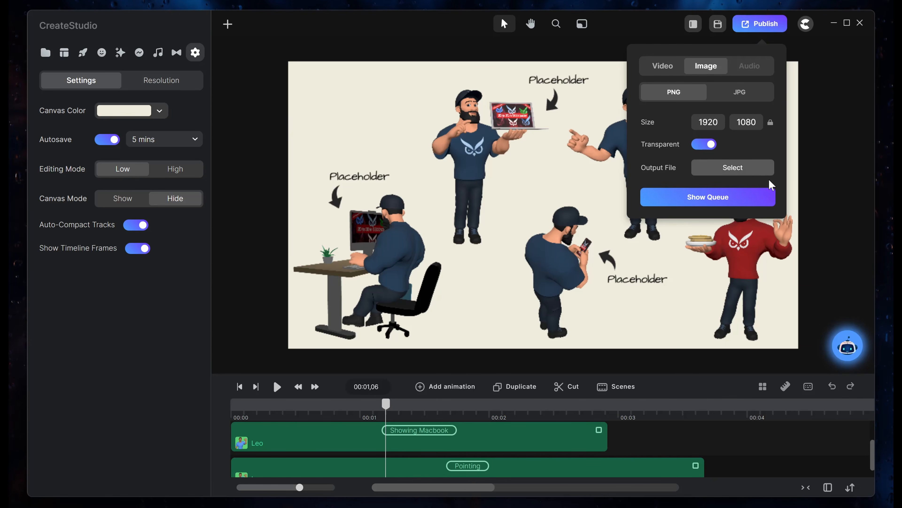
{"action": "left_click", "coordinate": [835, 187]}
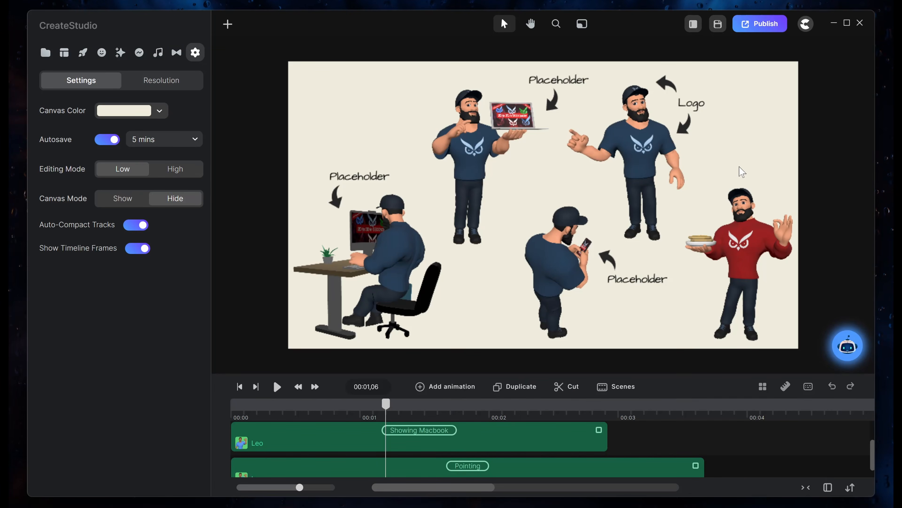
Configure the video export in MOV format with a transparent background.
{"action": "left_click", "coordinate": [771, 24]}
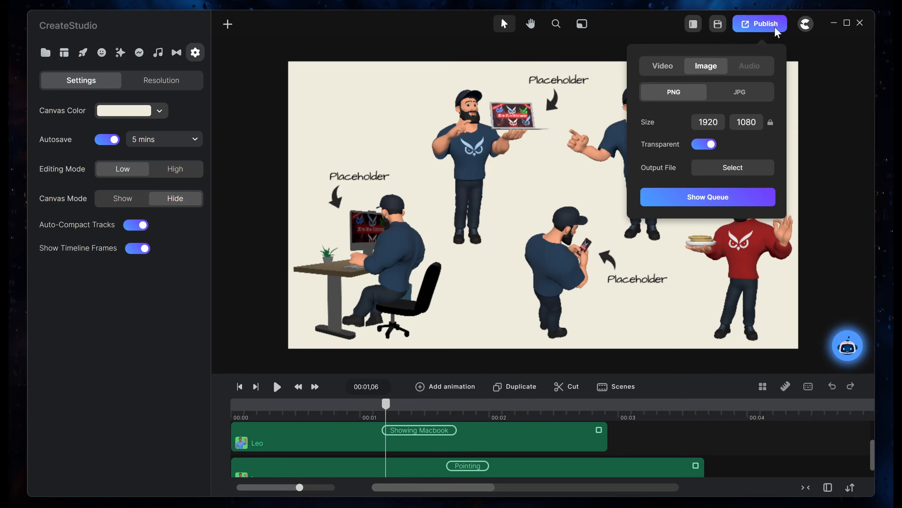
{"action": "left_click", "coordinate": [662, 69]}
{"action": "left_click", "coordinate": [750, 93]}
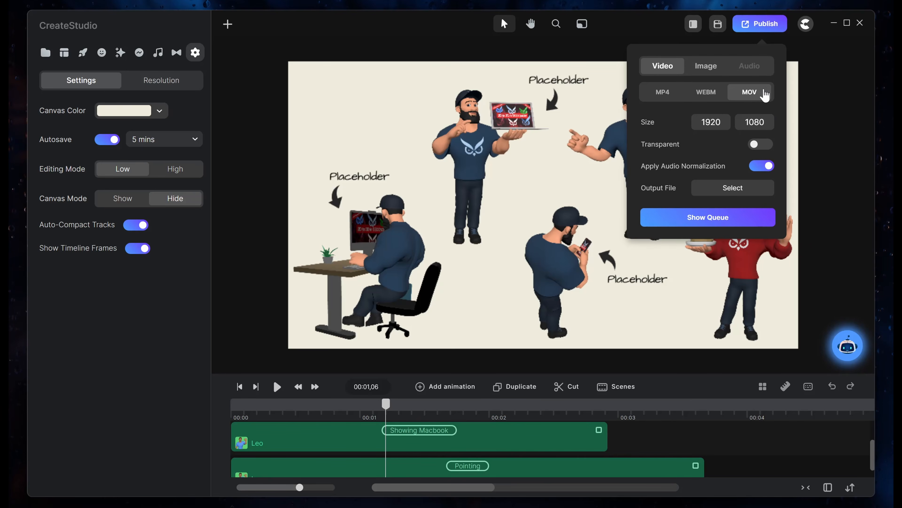
{"action": "left_click", "coordinate": [768, 146]}
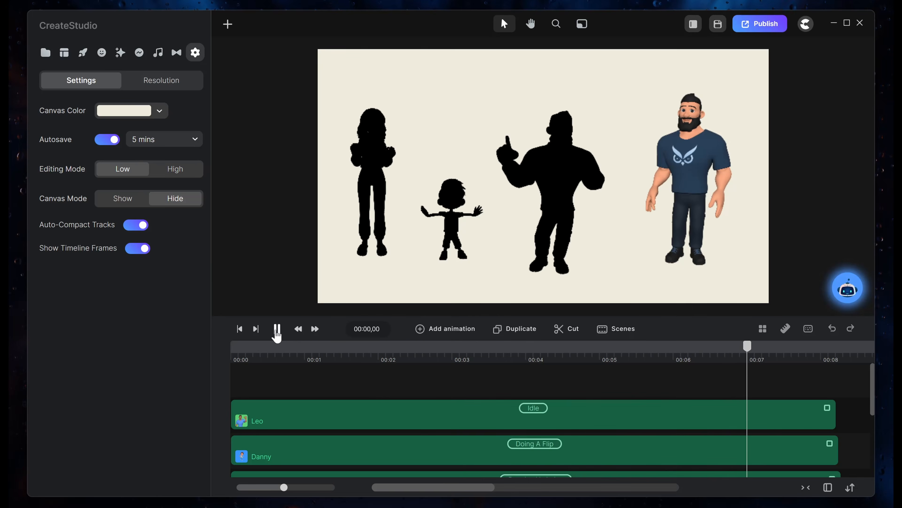
In the silhouette scene, set Leo's frontal light intensity to 0% and lower his ambient light intensity to the minimum.
{"action": "left_click", "coordinate": [277, 328]}
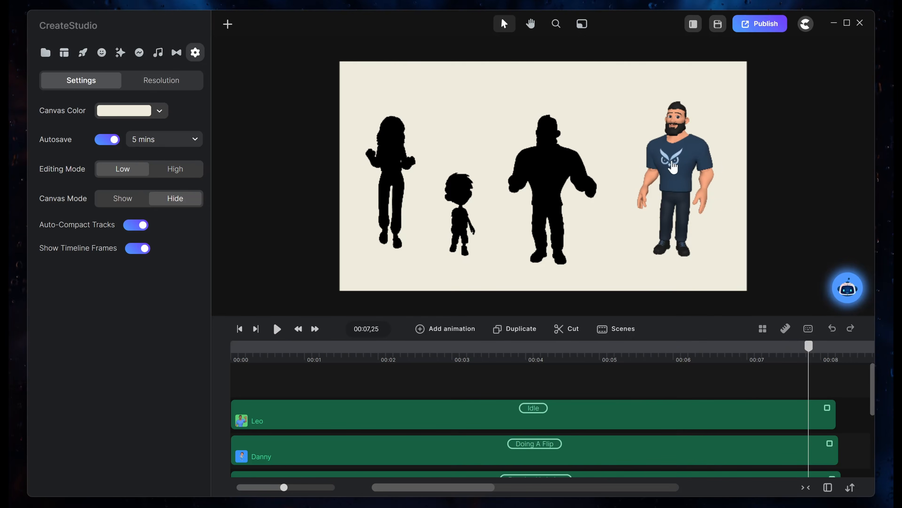
{"action": "left_click", "coordinate": [673, 167]}
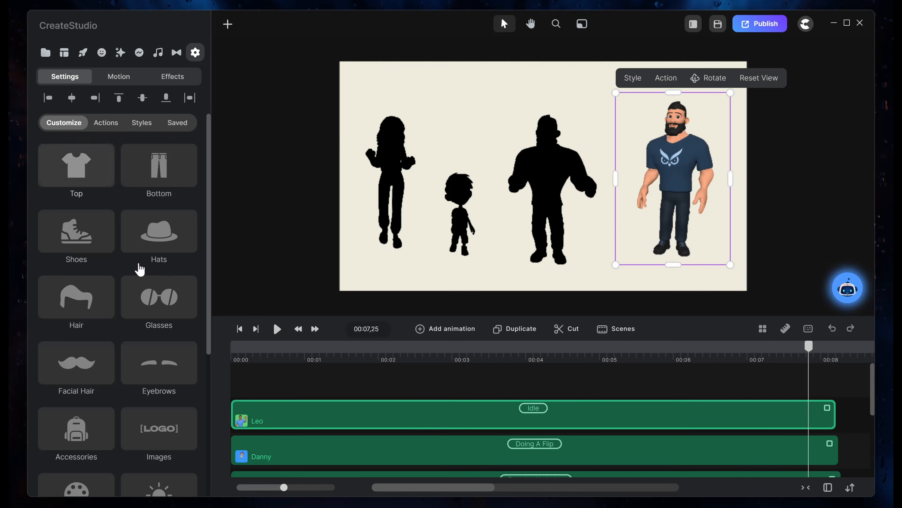
{"action": "scroll", "coordinate": [140, 270], "scroll_direction": "down", "scroll_amount": 5}
{"action": "left_click", "coordinate": [159, 309]}
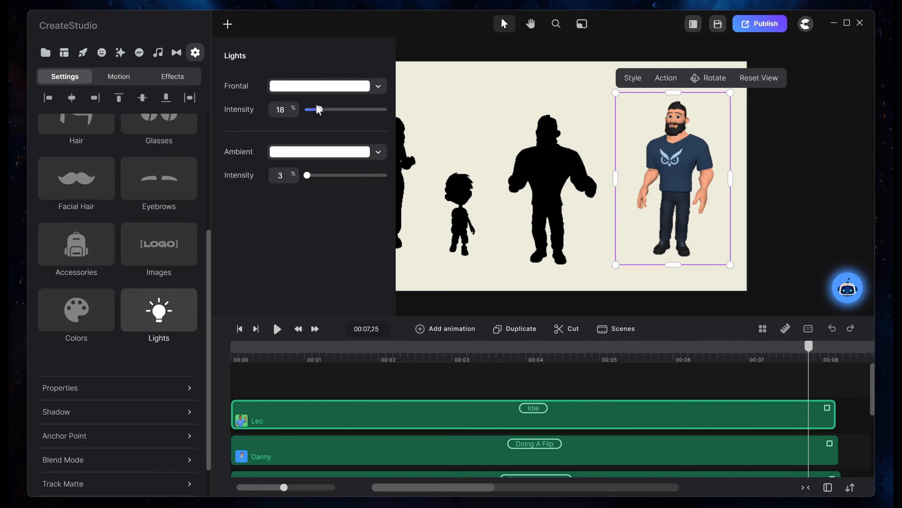
{"action": "left_click_drag", "start_coordinate": [319, 109], "coordinate": [305, 110]}
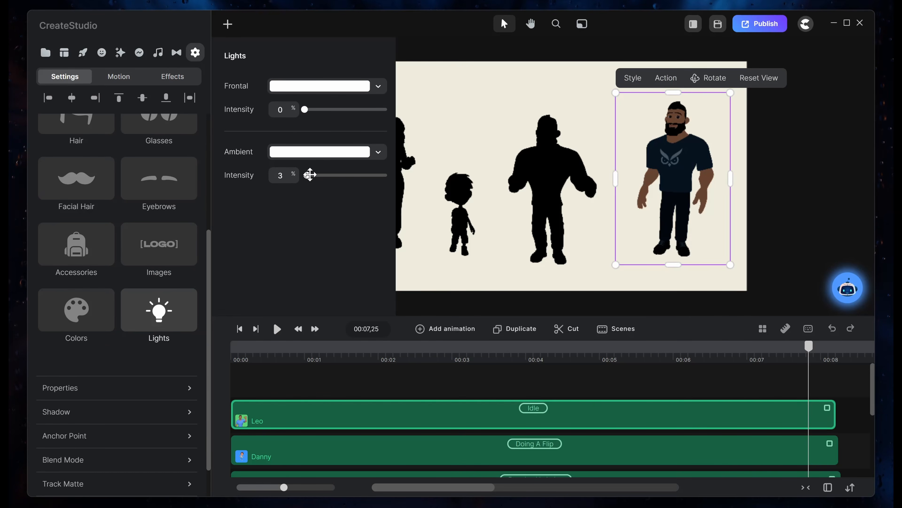
{"action": "left_click_drag", "start_coordinate": [310, 175], "coordinate": [233, 181]}
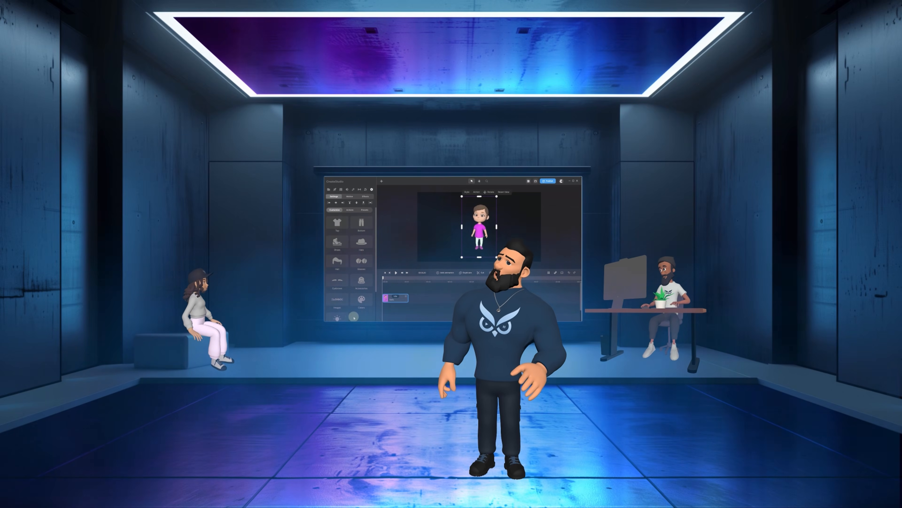
{"action": "left_click", "coordinate": [336, 224]}
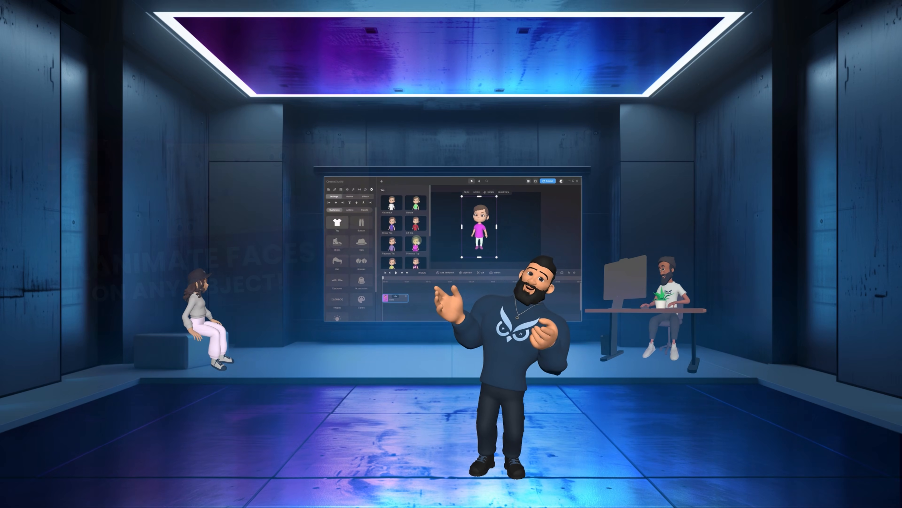
{"action": "scroll", "coordinate": [416, 239], "scroll_direction": "down", "scroll_amount": 2}
{"action": "scroll", "coordinate": [409, 227], "scroll_direction": "up", "scroll_amount": 1}
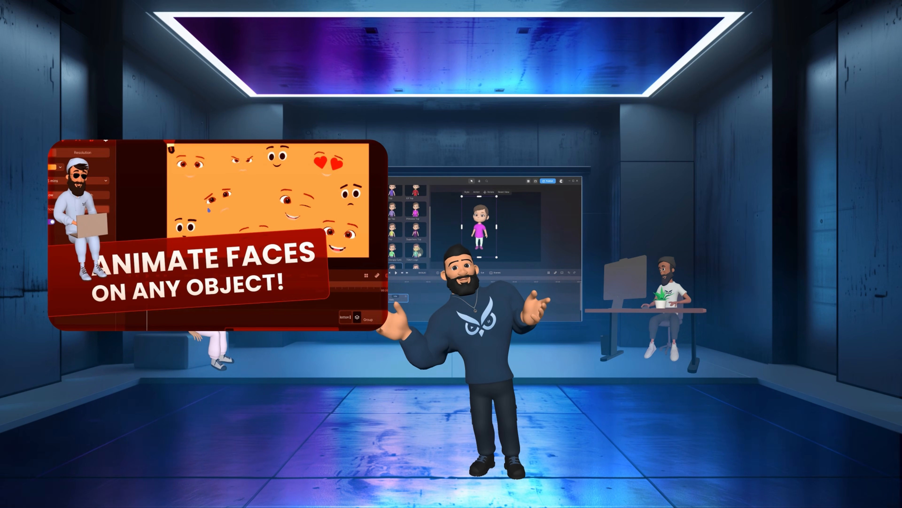
{"action": "left_click", "coordinate": [416, 230]}
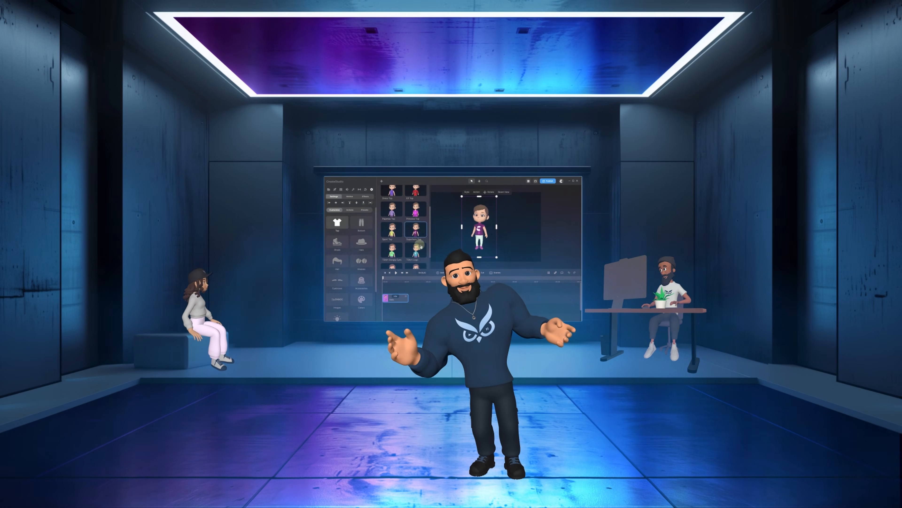
{"action": "left_click", "coordinate": [420, 250]}
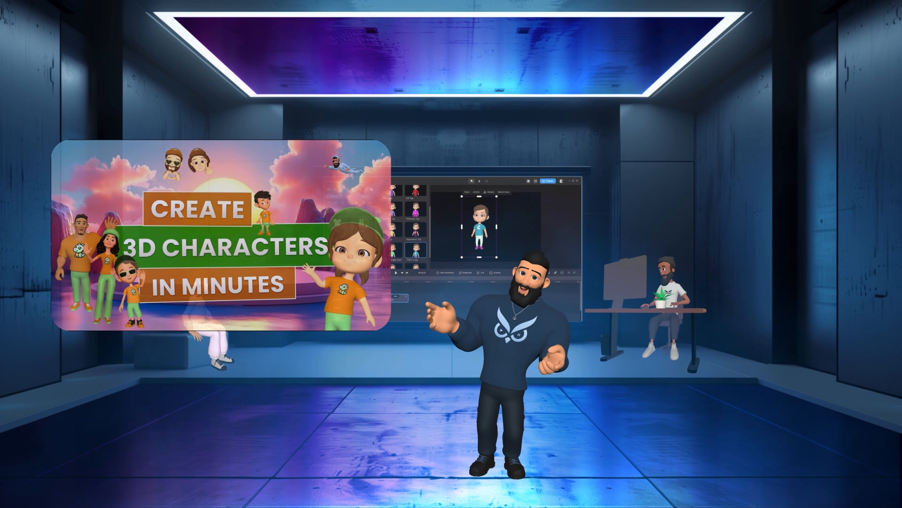
{"action": "left_click", "coordinate": [366, 226]}
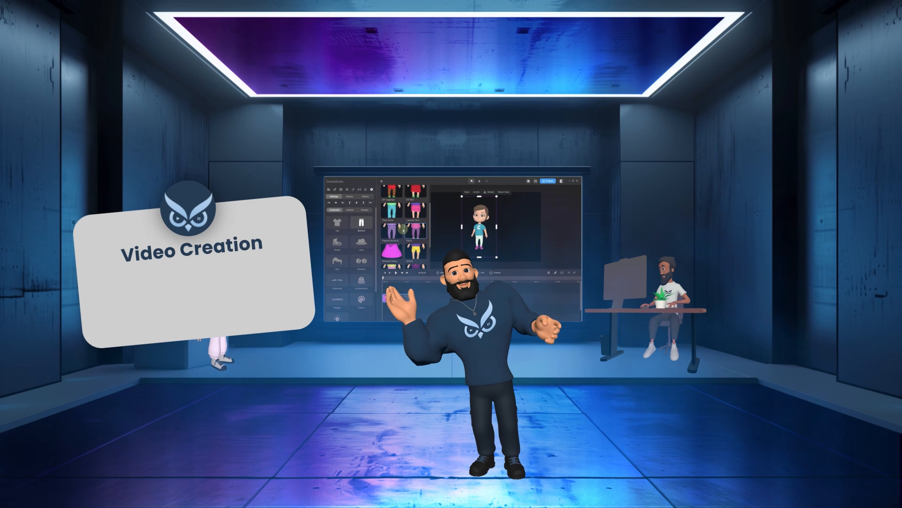
{"action": "scroll", "coordinate": [421, 212], "scroll_direction": "up", "scroll_amount": 3}
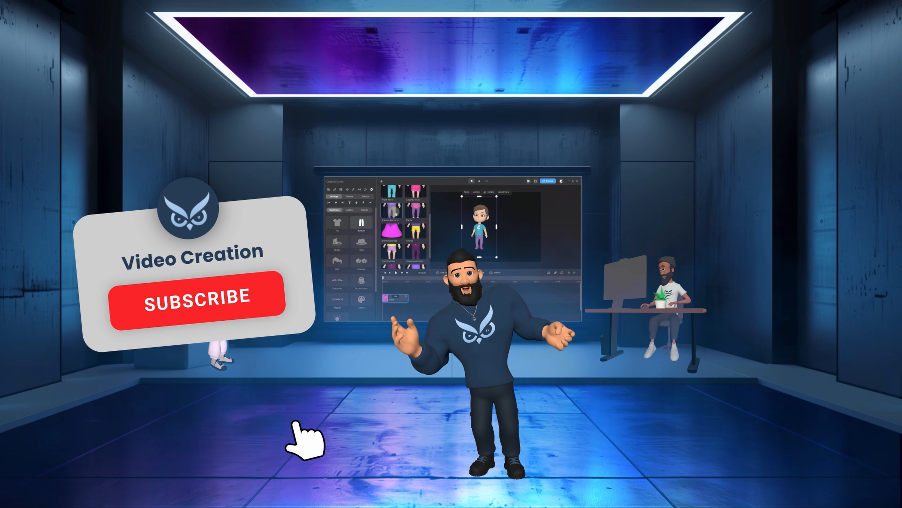